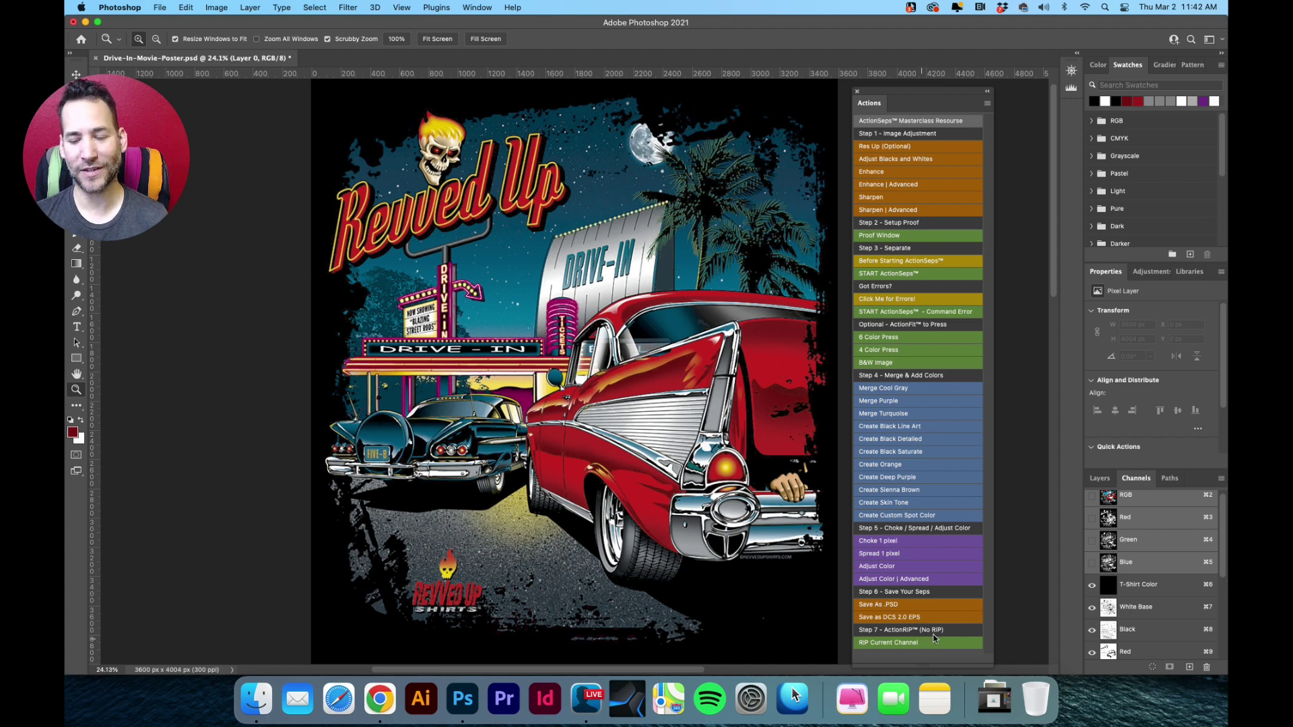
Step: Check the document's resolution in the Image Size dialog and close it unchanged
{"action": "scroll", "coordinate": [1147, 591], "scroll_direction": "down", "scroll_amount": 5}
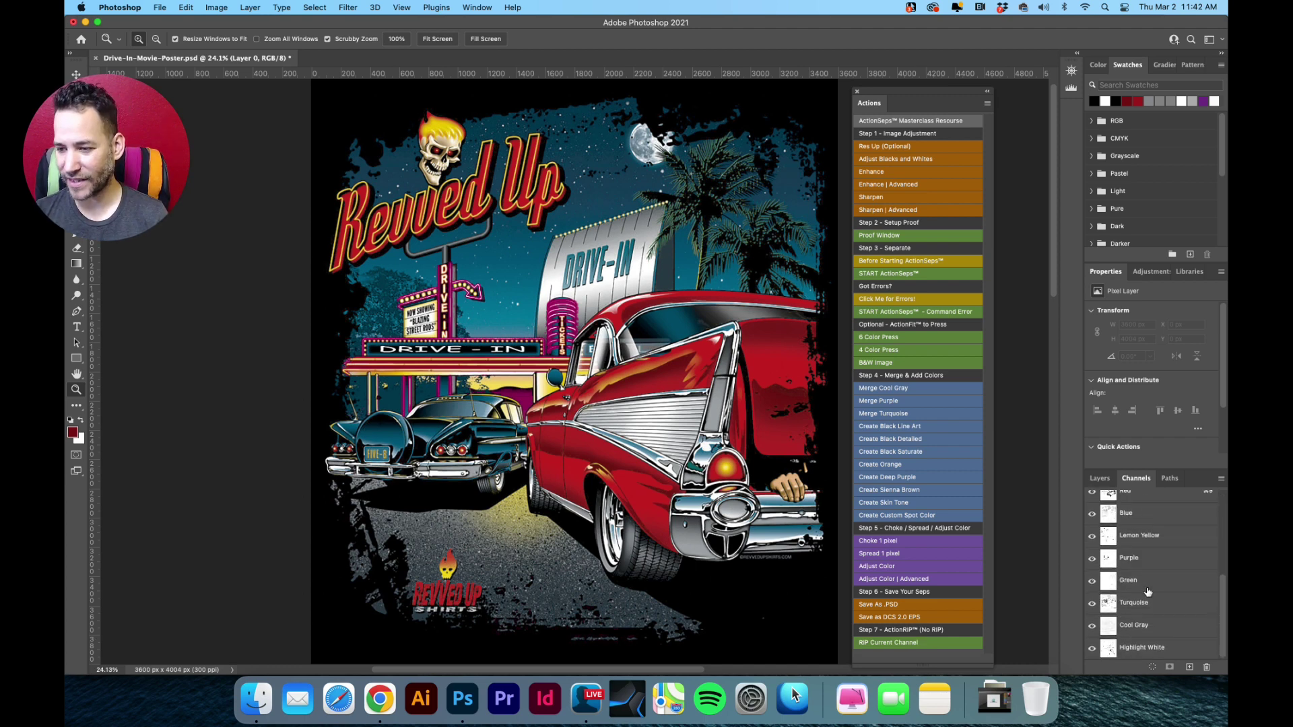
{"action": "scroll", "coordinate": [1146, 591], "scroll_direction": "up", "scroll_amount": 5}
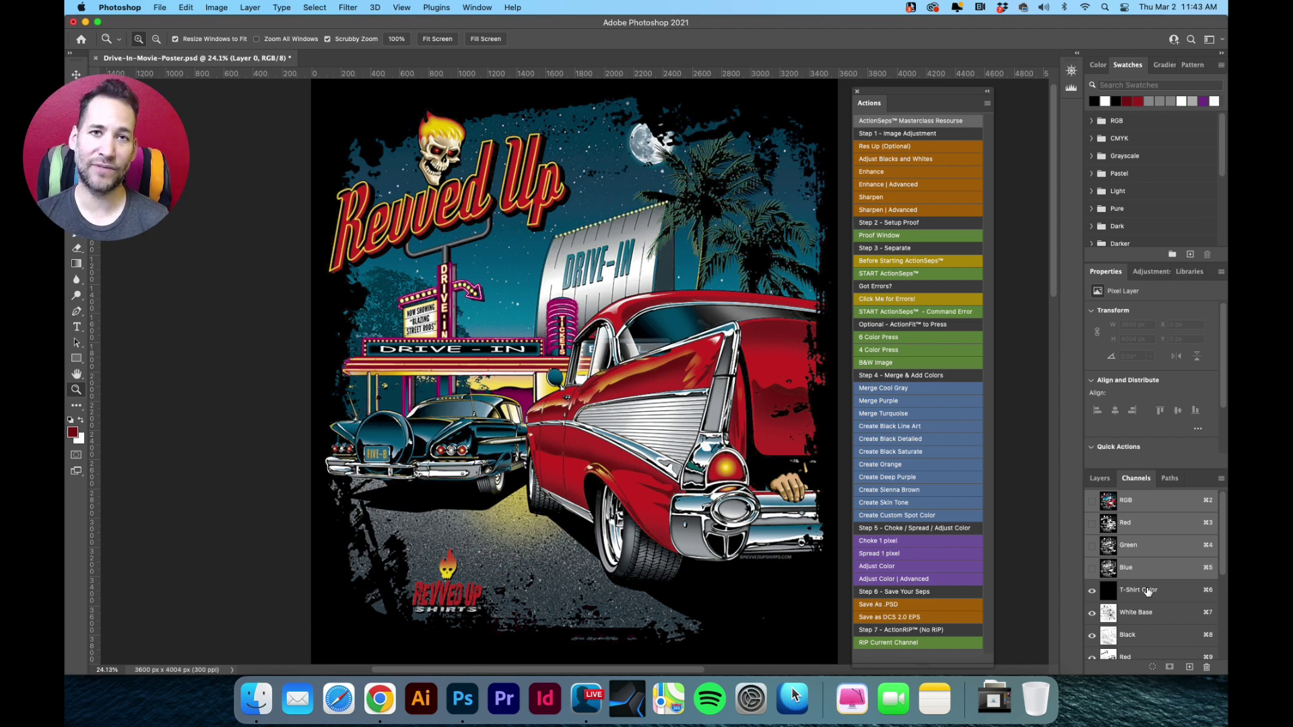
{"action": "scroll", "coordinate": [1150, 589], "scroll_direction": "down", "scroll_amount": 2}
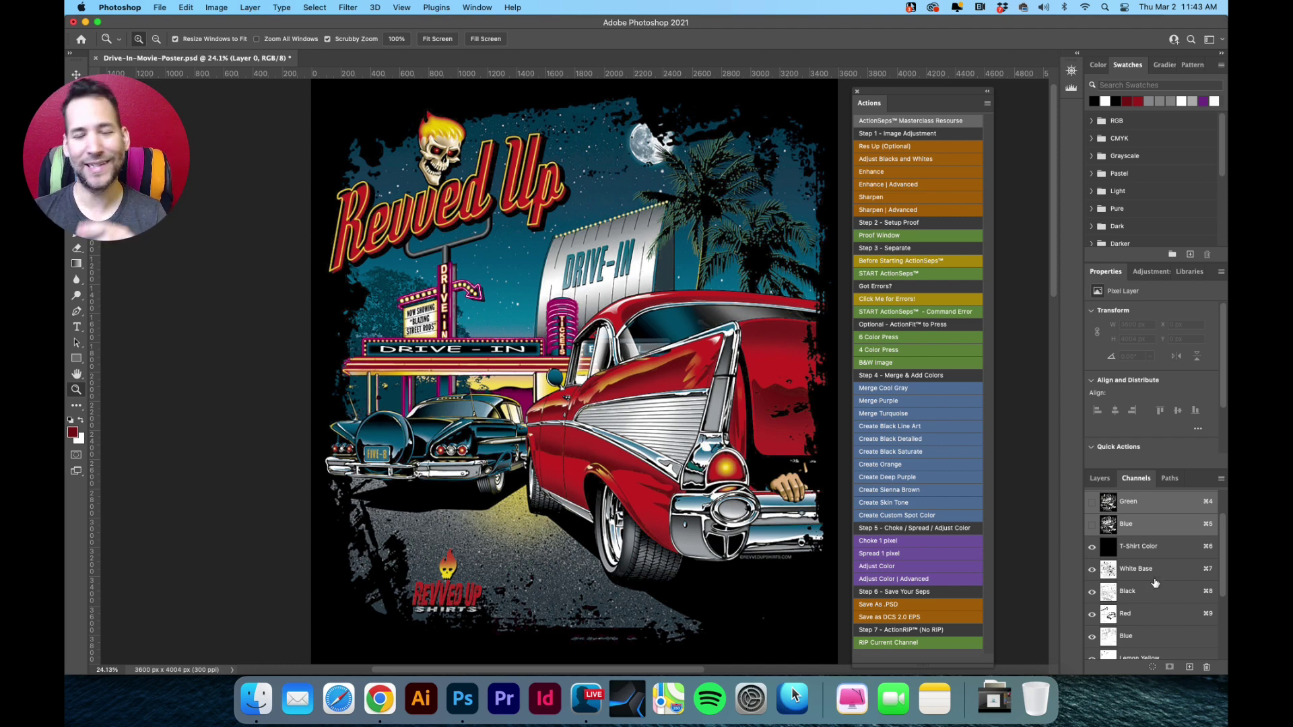
{"action": "scroll", "coordinate": [1155, 583], "scroll_direction": "down", "scroll_amount": 5}
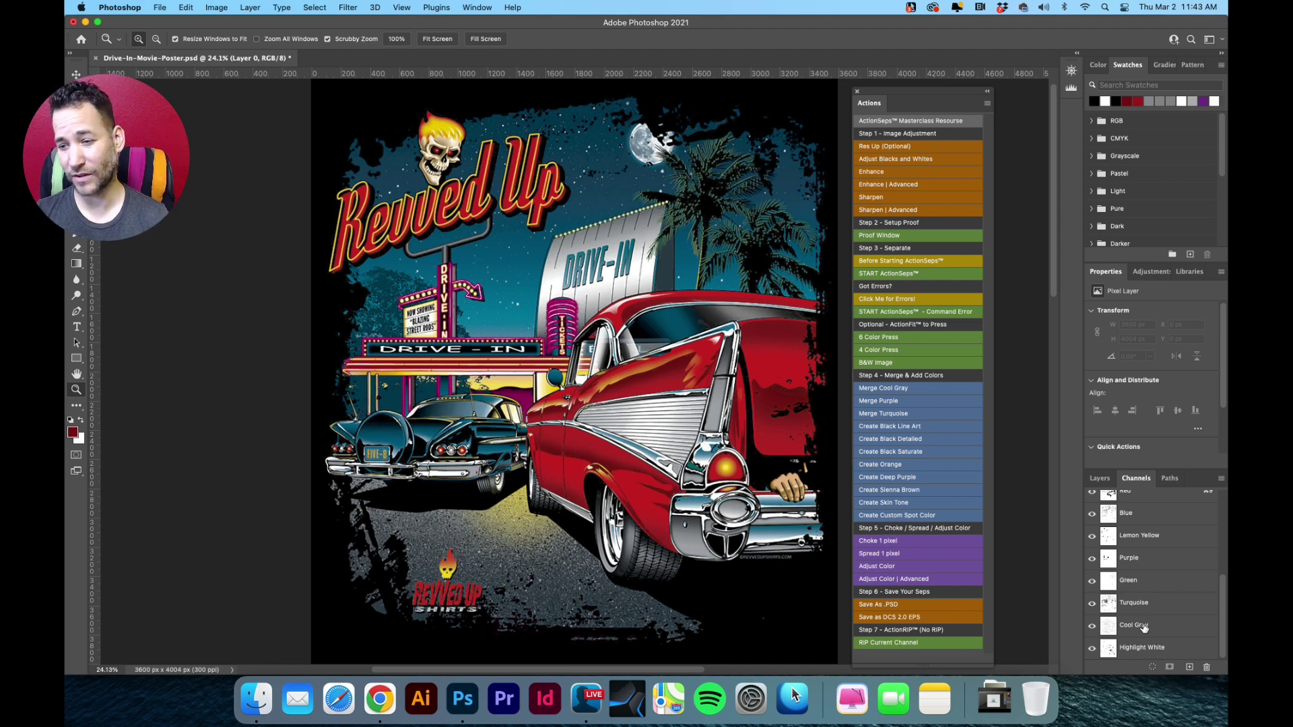
{"action": "scroll", "coordinate": [1143, 626], "scroll_direction": "up", "scroll_amount": 4}
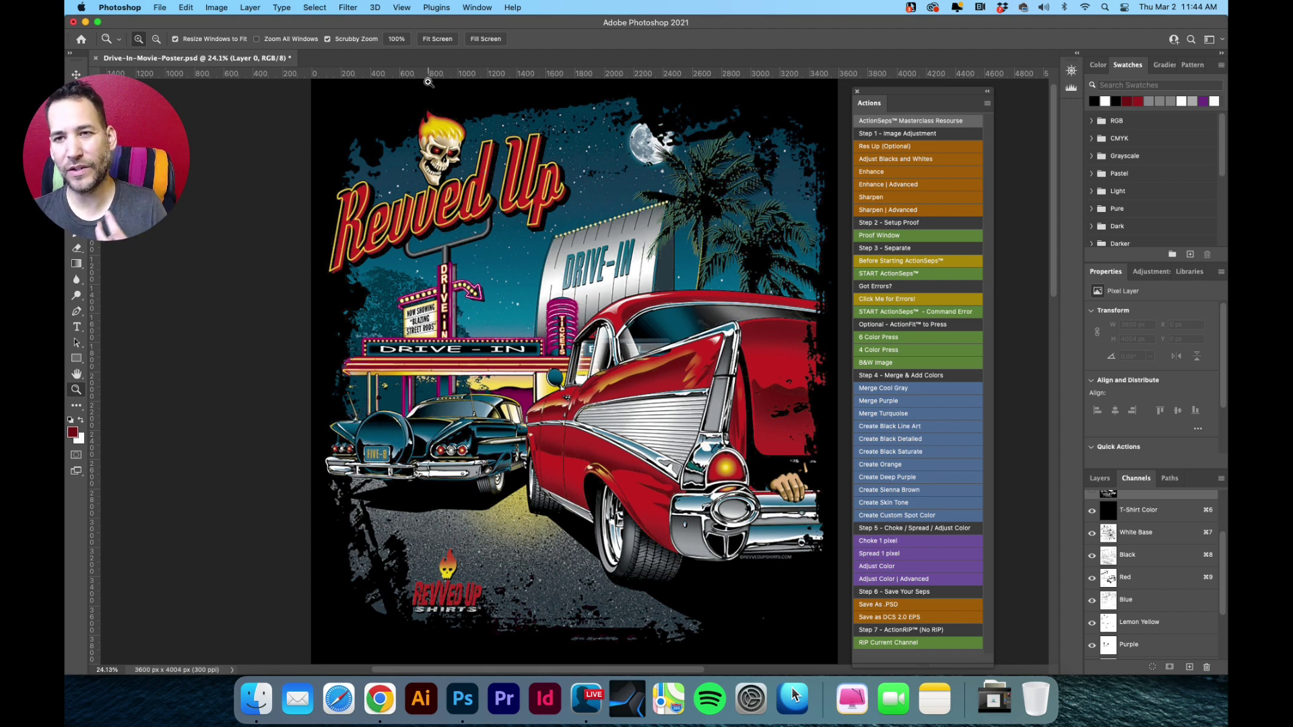
{"action": "left_click", "coordinate": [217, 9]}
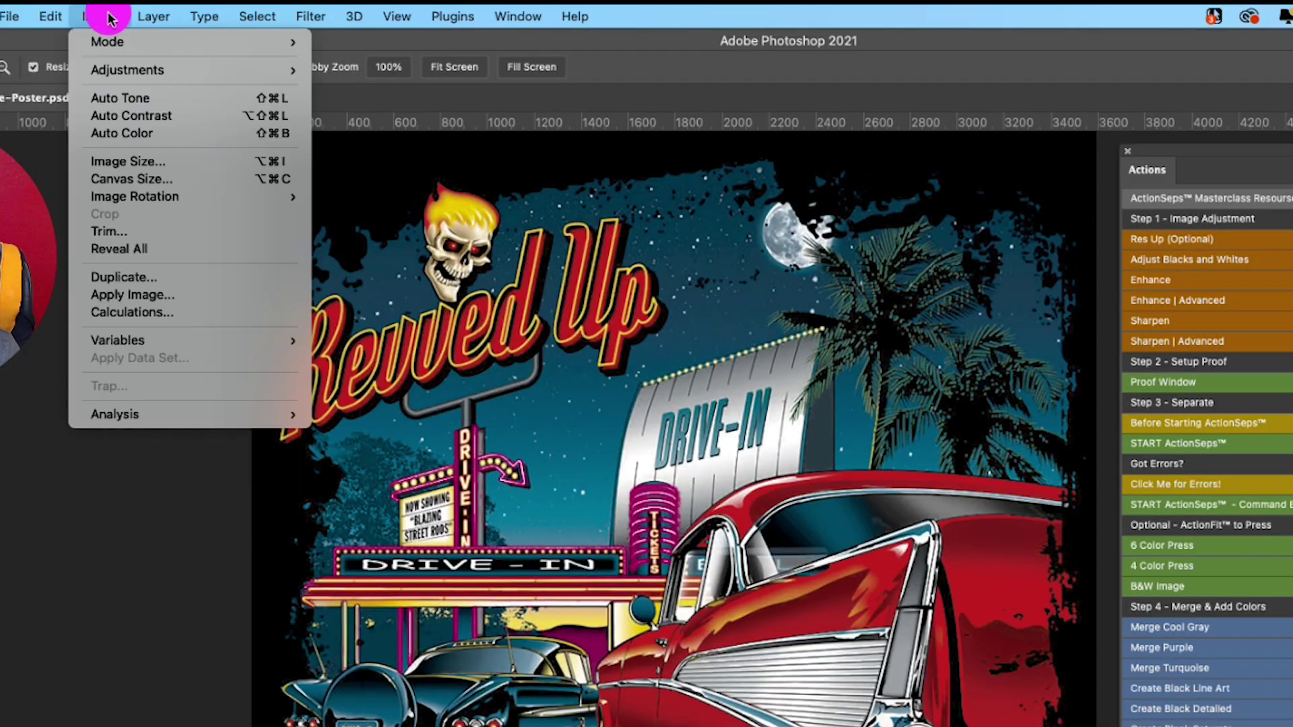
{"action": "left_click", "coordinate": [152, 165]}
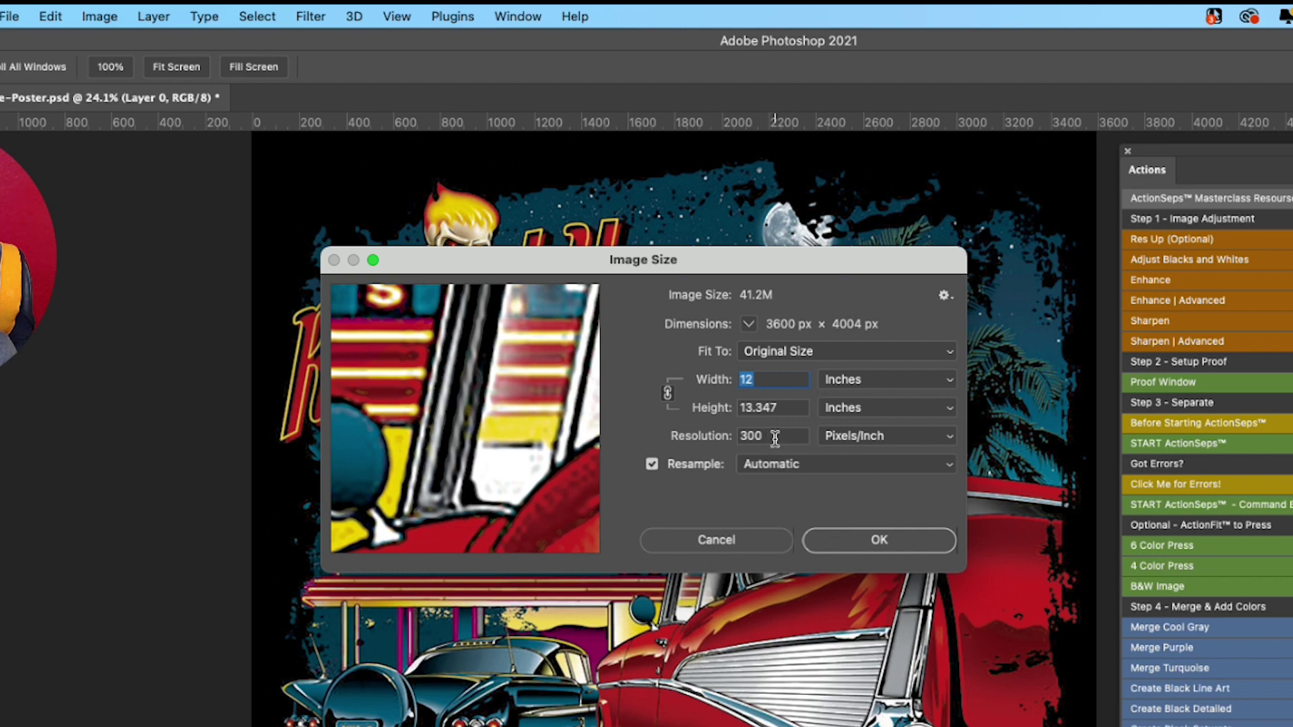
{"action": "left_click", "coordinate": [772, 438]}
{"action": "left_click", "coordinate": [756, 538]}
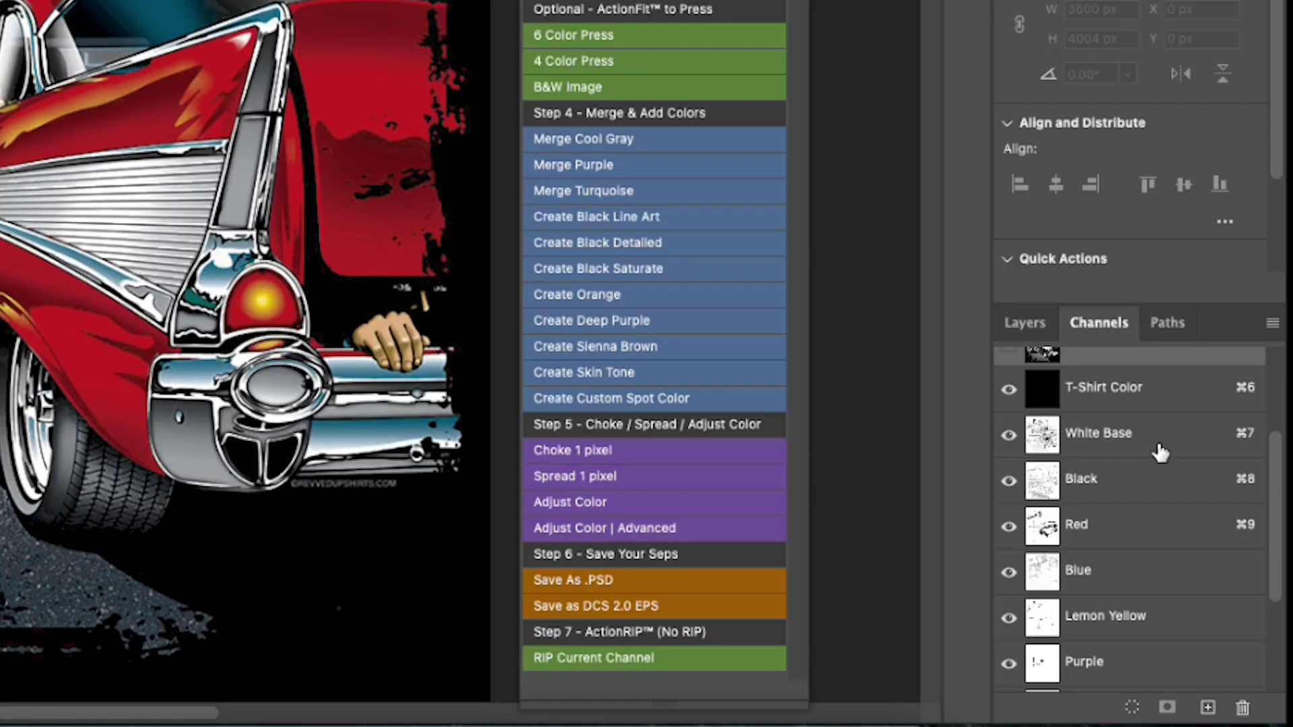
Step: Run RIP Current Channel on White Base with 1440 pixels/inch halftone bitmap output
{"action": "scroll", "coordinate": [1140, 525], "scroll_direction": "up", "scroll_amount": 2}
{"action": "scroll", "coordinate": [1140, 525], "scroll_direction": "down", "scroll_amount": 1}
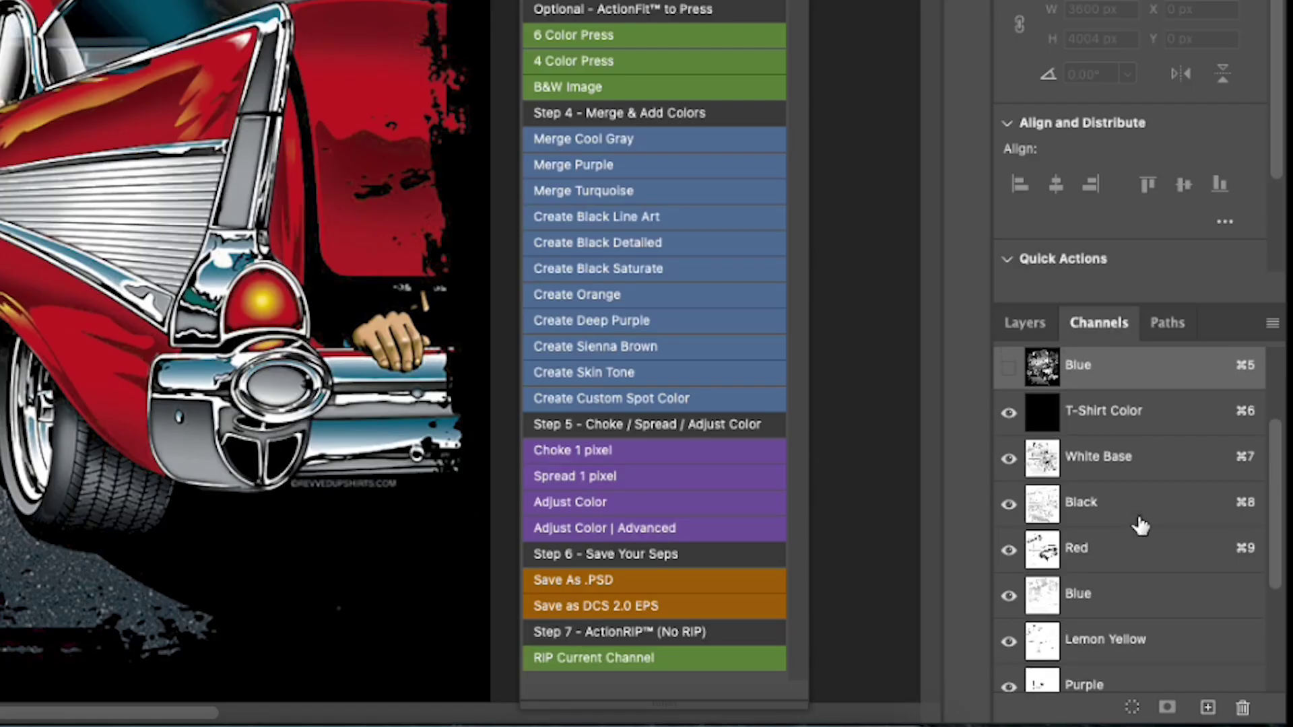
{"action": "left_click", "coordinate": [1183, 463]}
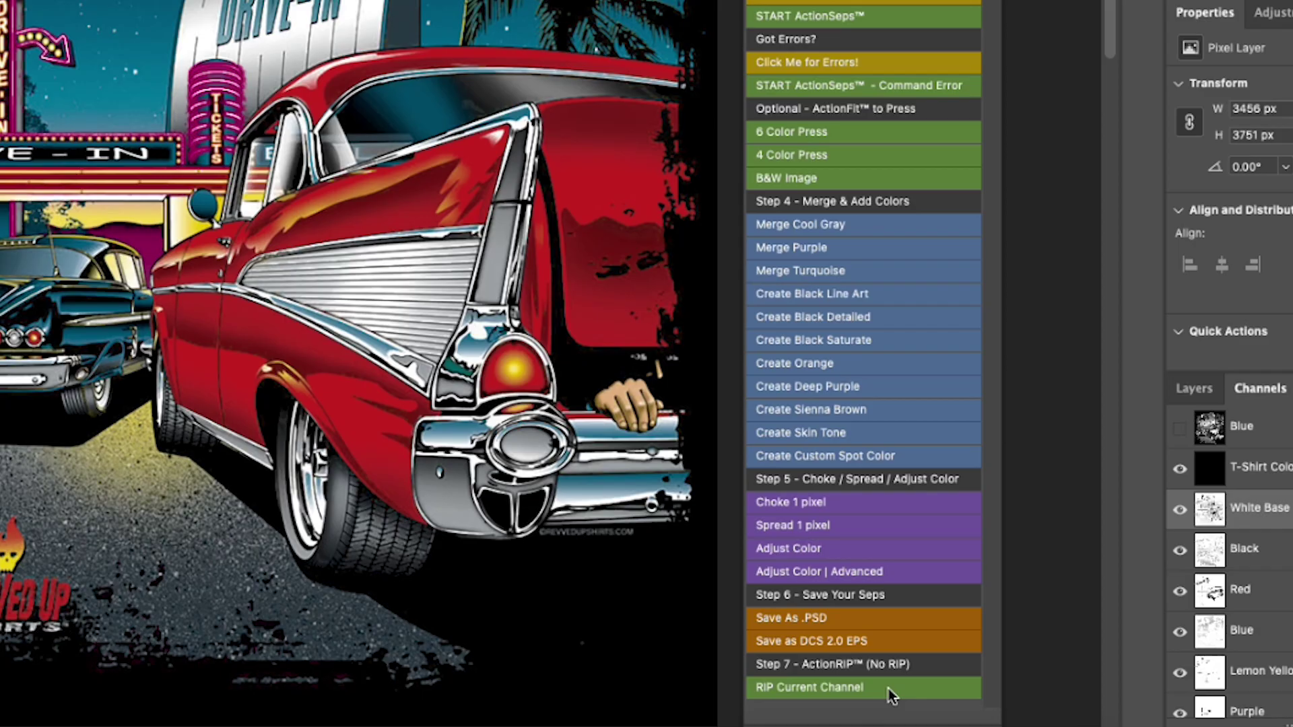
{"action": "left_click", "coordinate": [888, 689]}
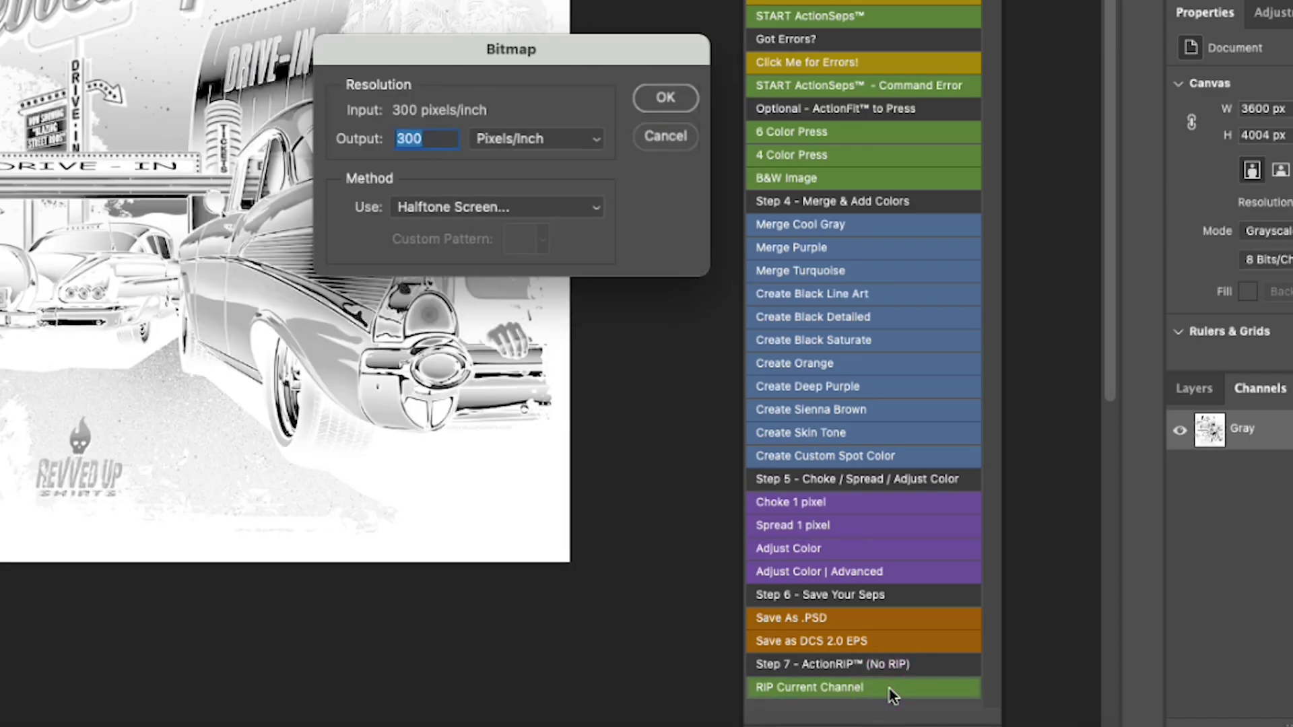
{"action": "left_click_drag", "start_coordinate": [576, 49], "coordinate": [554, 33]}
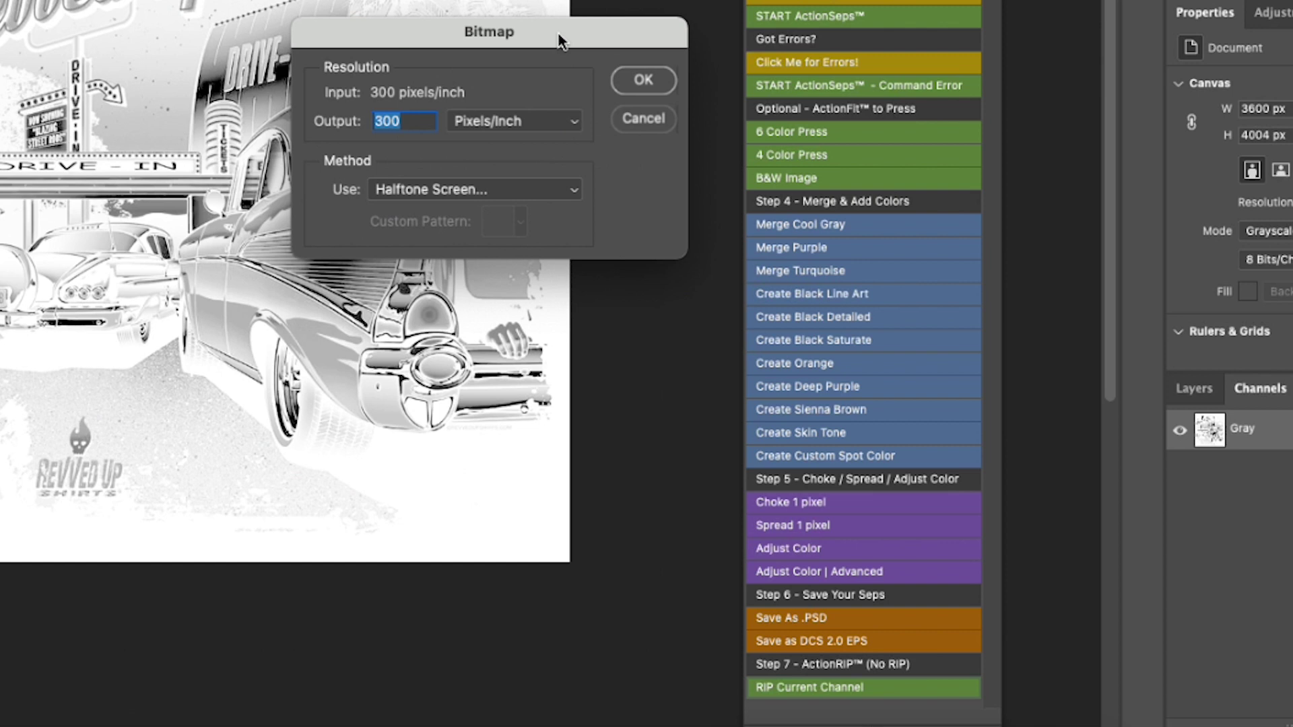
{"action": "type", "text": "14"}
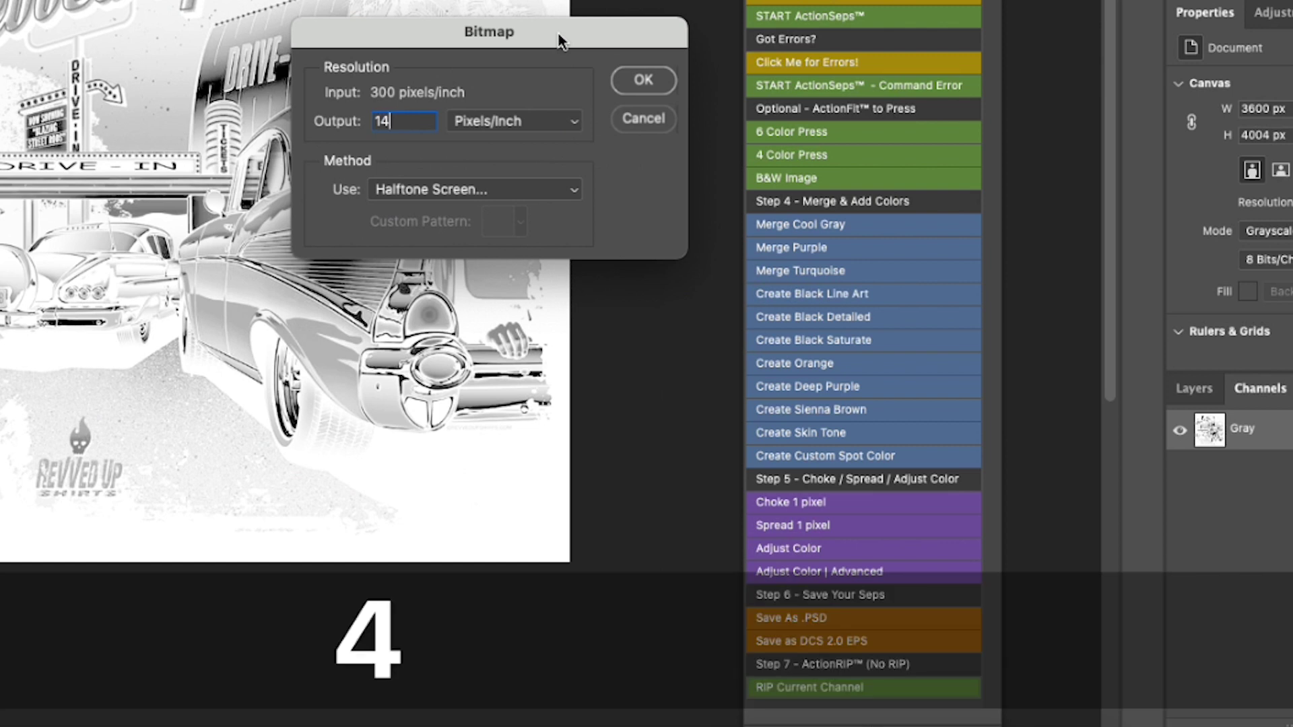
{"action": "type", "text": "40"}
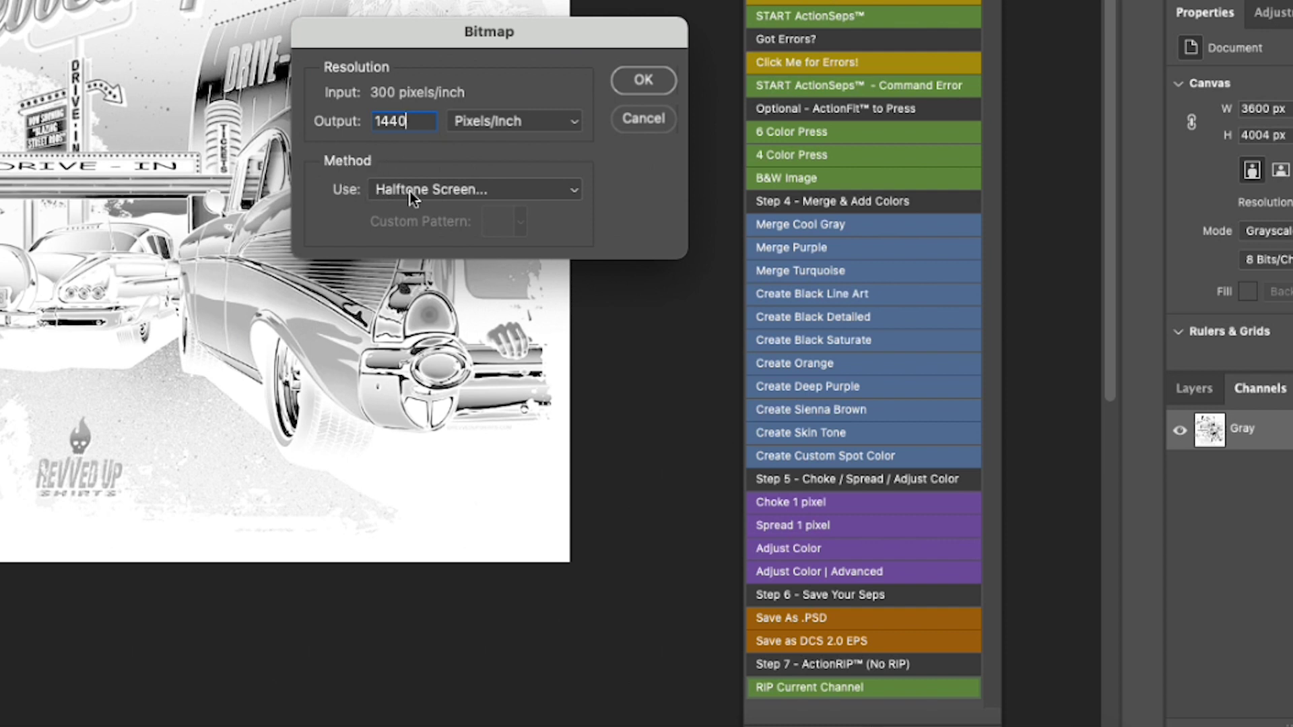
{"action": "left_click", "coordinate": [648, 79]}
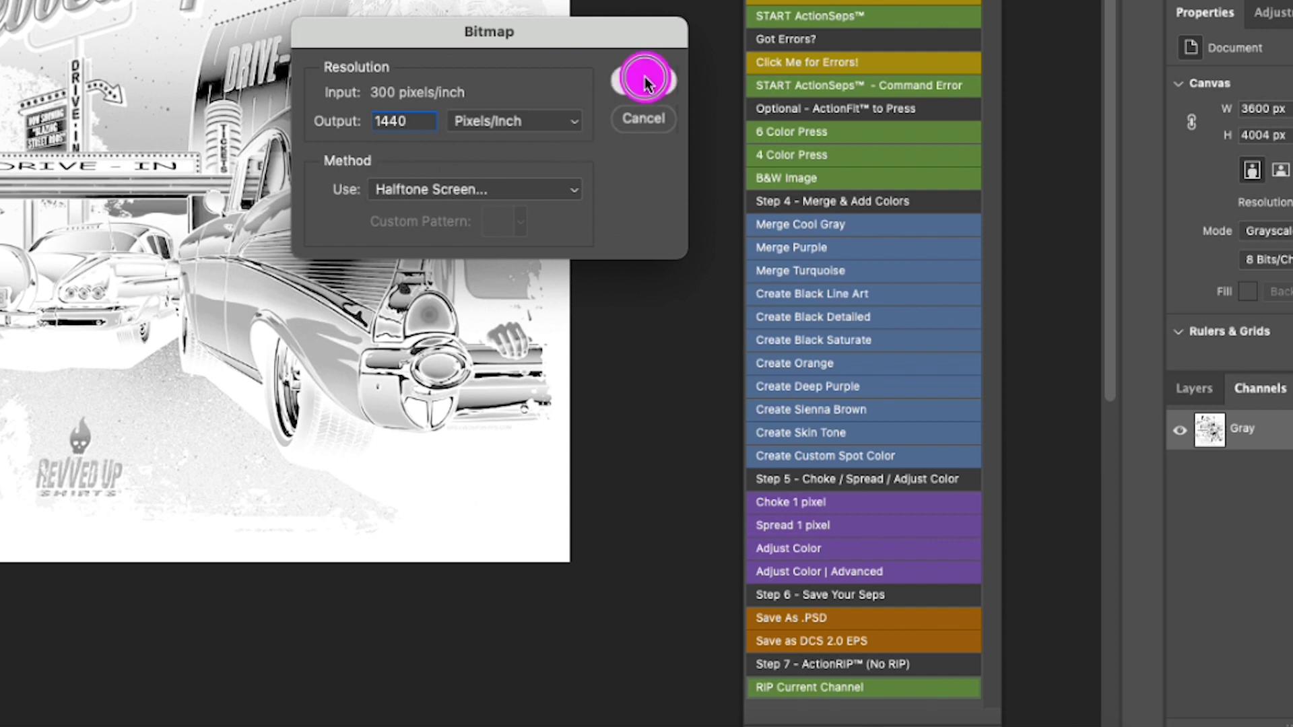
{"action": "left_click_drag", "start_coordinate": [556, 59], "coordinate": [592, 42]}
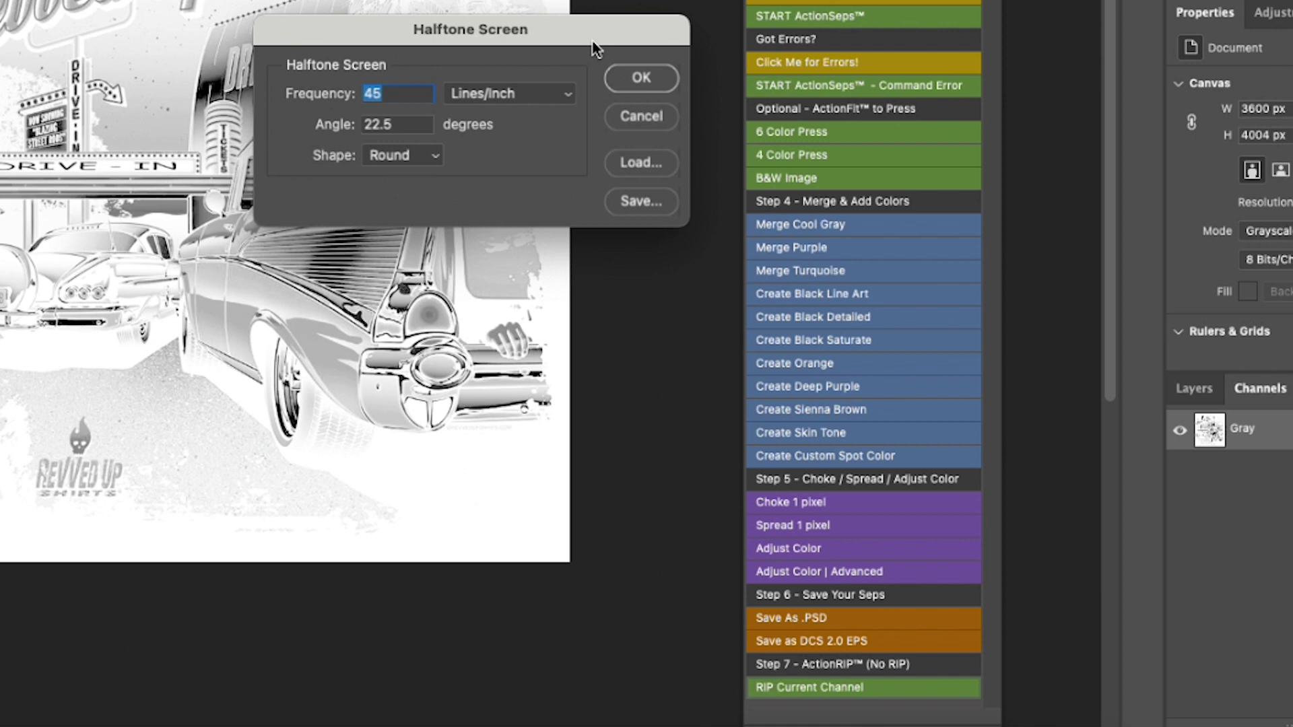
Step: Change the halftone frequency from 65 to 45 lines/inch, keeping 22.5° Round, and accept
{"action": "type", "text": "65"}
{"action": "left_click_drag", "start_coordinate": [399, 88], "coordinate": [346, 89]}
{"action": "left_click", "coordinate": [498, 164]}
{"action": "type", "text": "45"}
{"action": "left_click", "coordinate": [644, 77]}
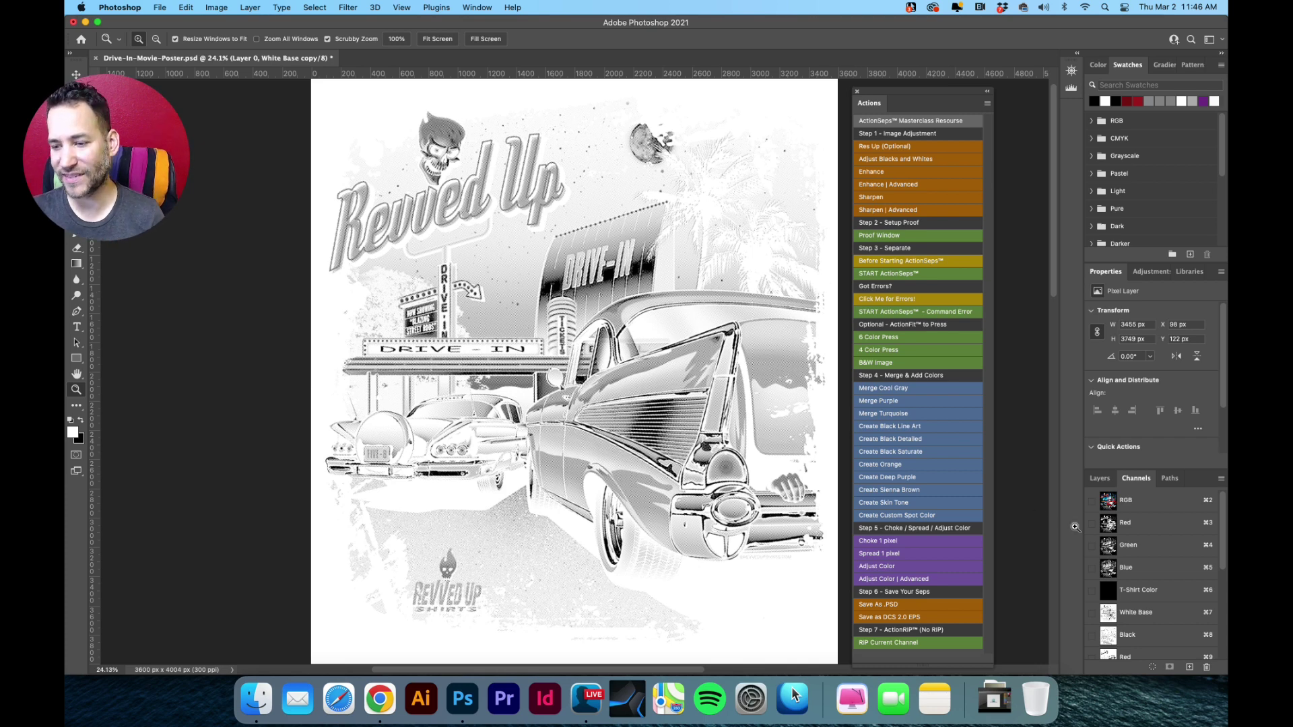
{"action": "scroll", "coordinate": [1174, 567], "scroll_direction": "down", "scroll_amount": 3}
{"action": "scroll", "coordinate": [1175, 567], "scroll_direction": "down", "scroll_amount": 3}
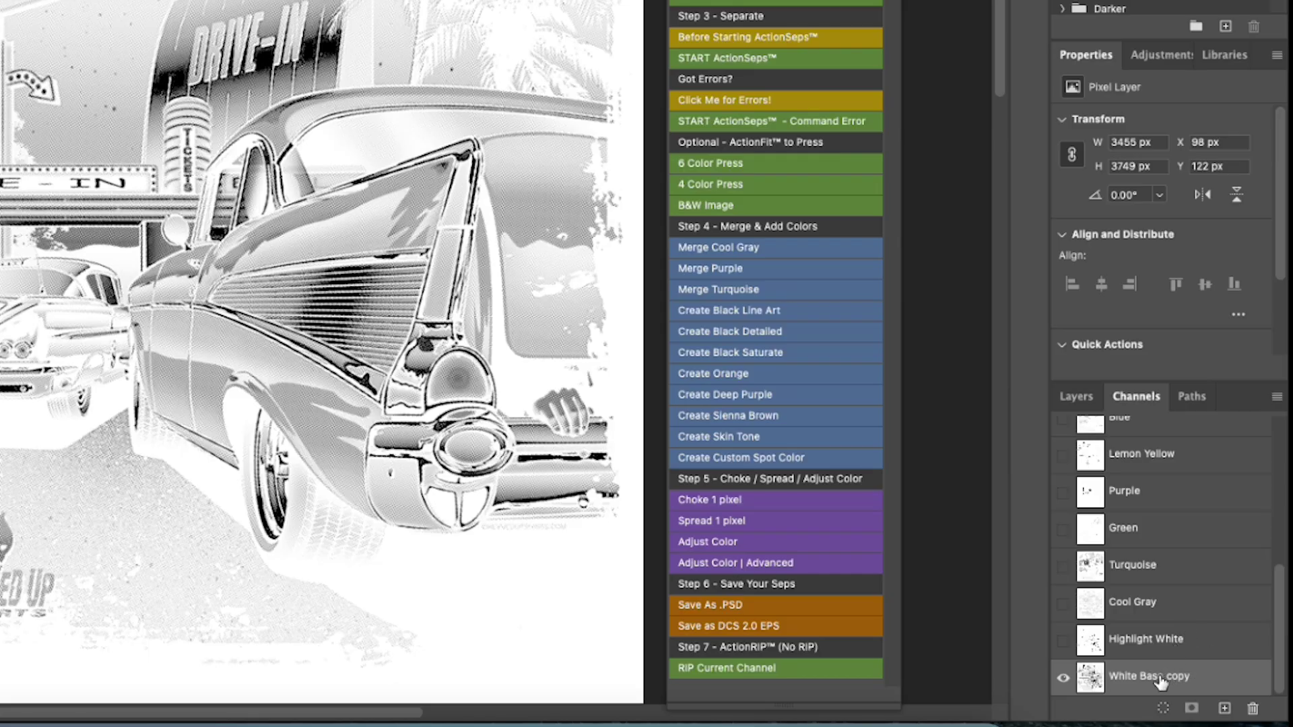
{"action": "double_click", "coordinate": [1216, 676]}
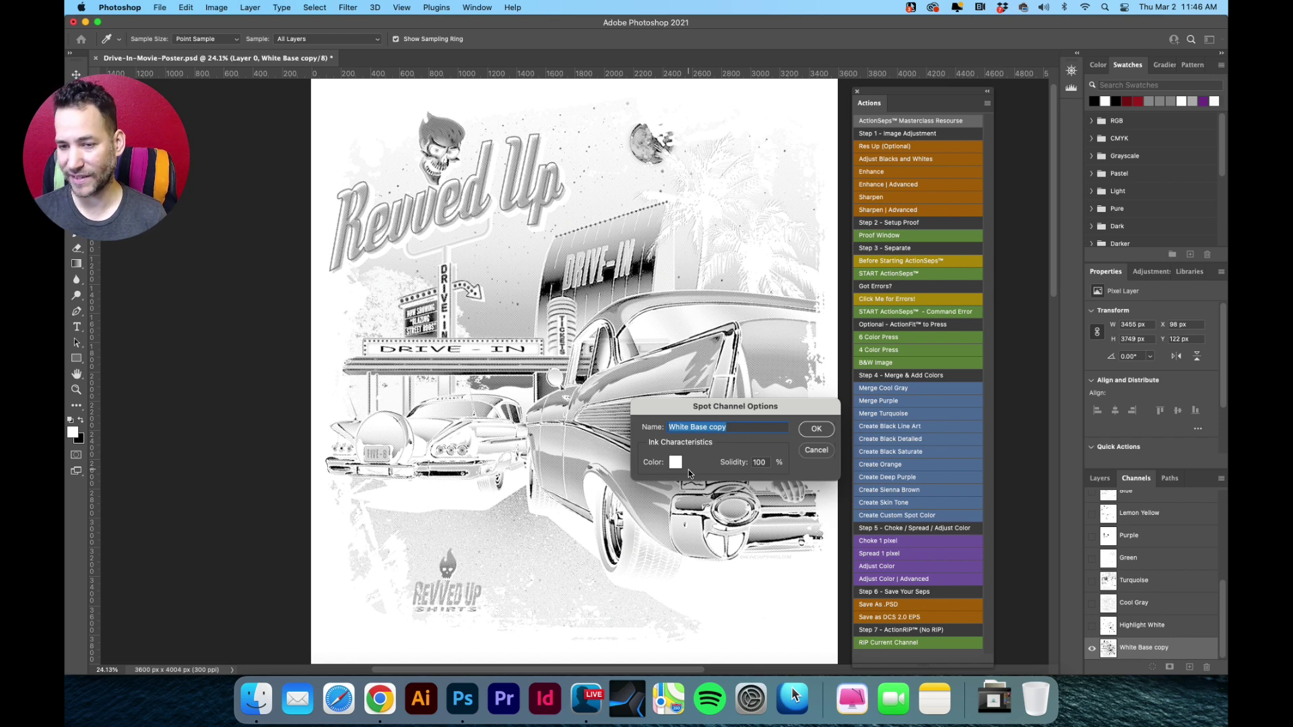
{"action": "left_click", "coordinate": [817, 452]}
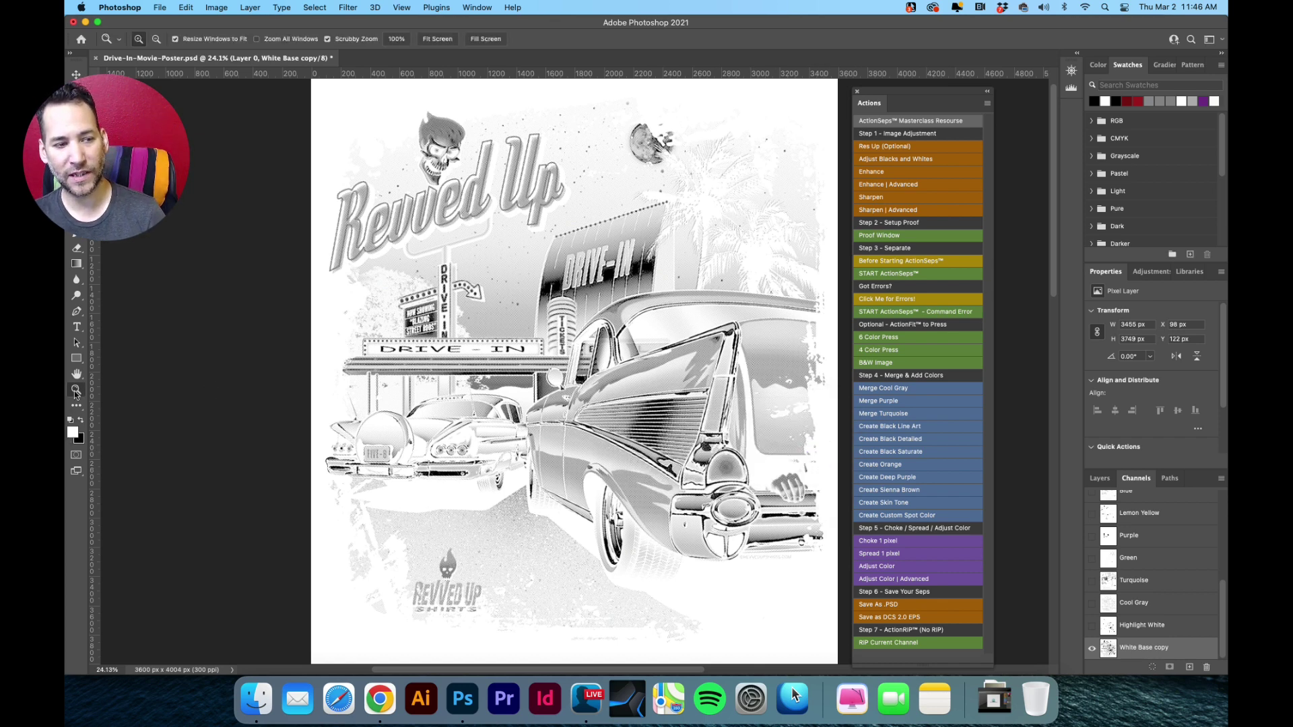
{"action": "double_click", "coordinate": [76, 390]}
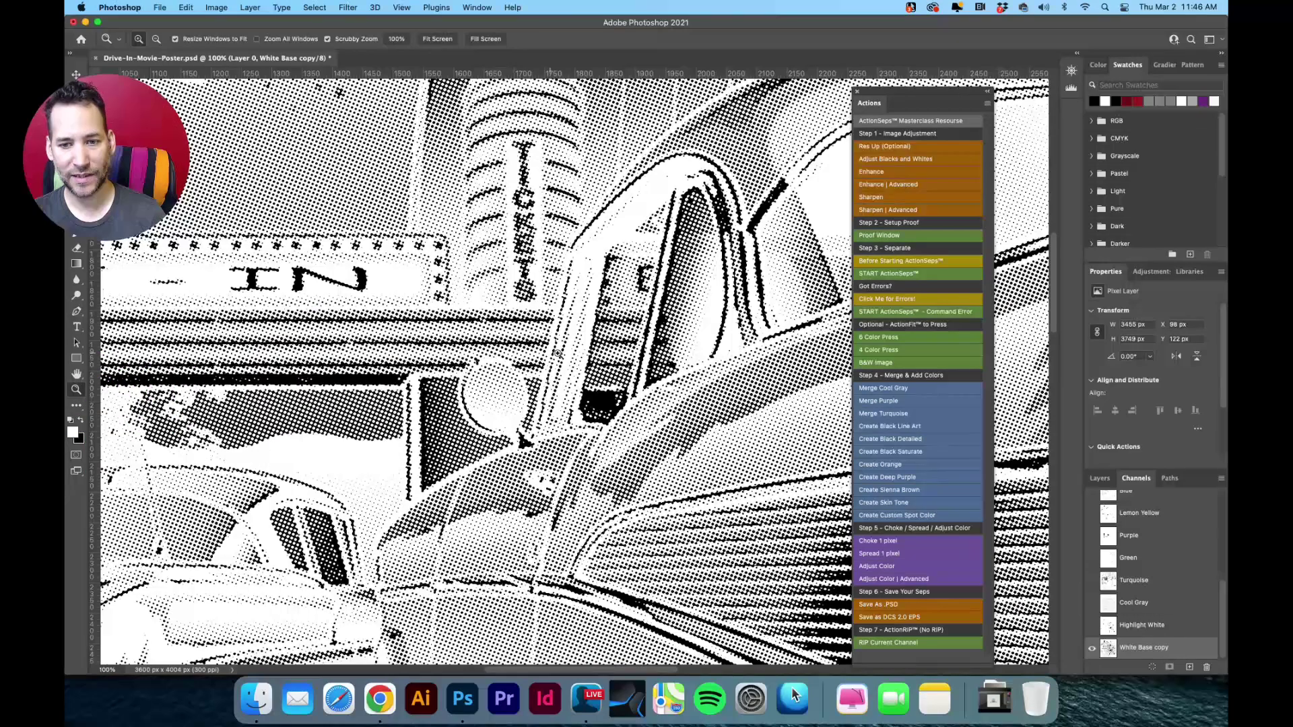
{"action": "key", "text": "space"}
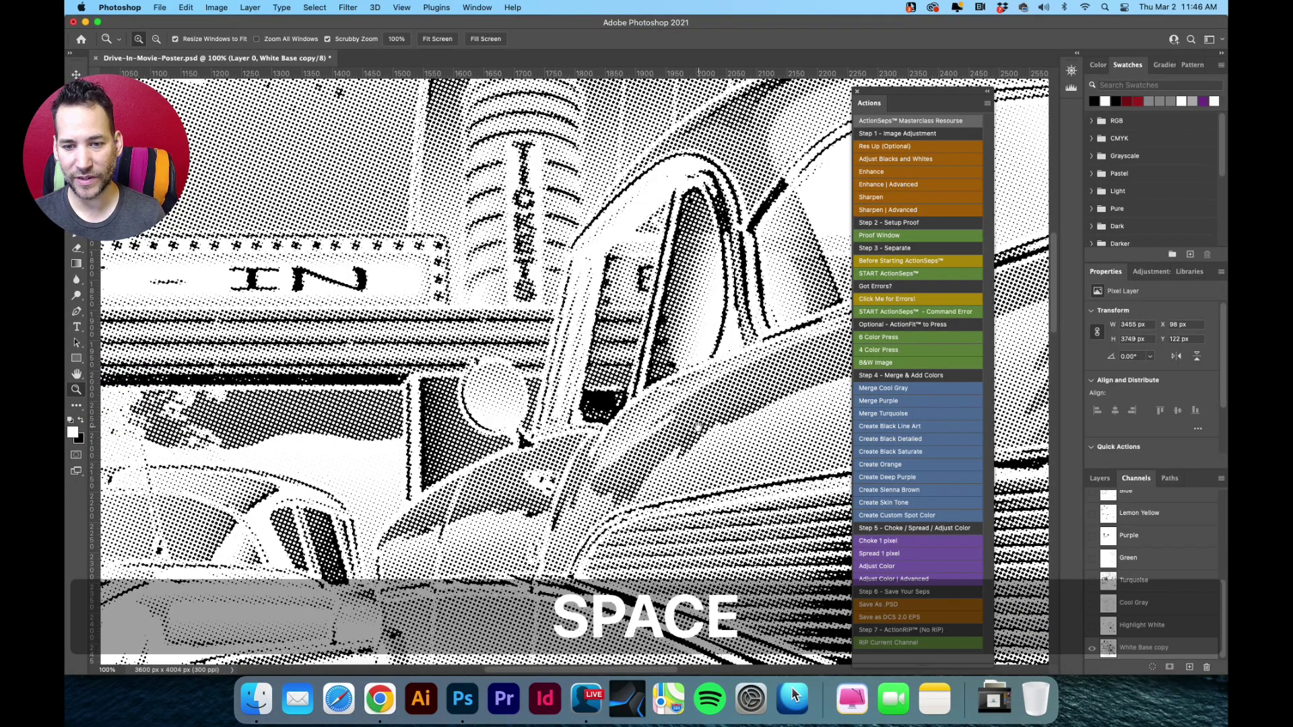
{"action": "left_click_drag", "start_coordinate": [698, 426], "coordinate": [575, 303]}
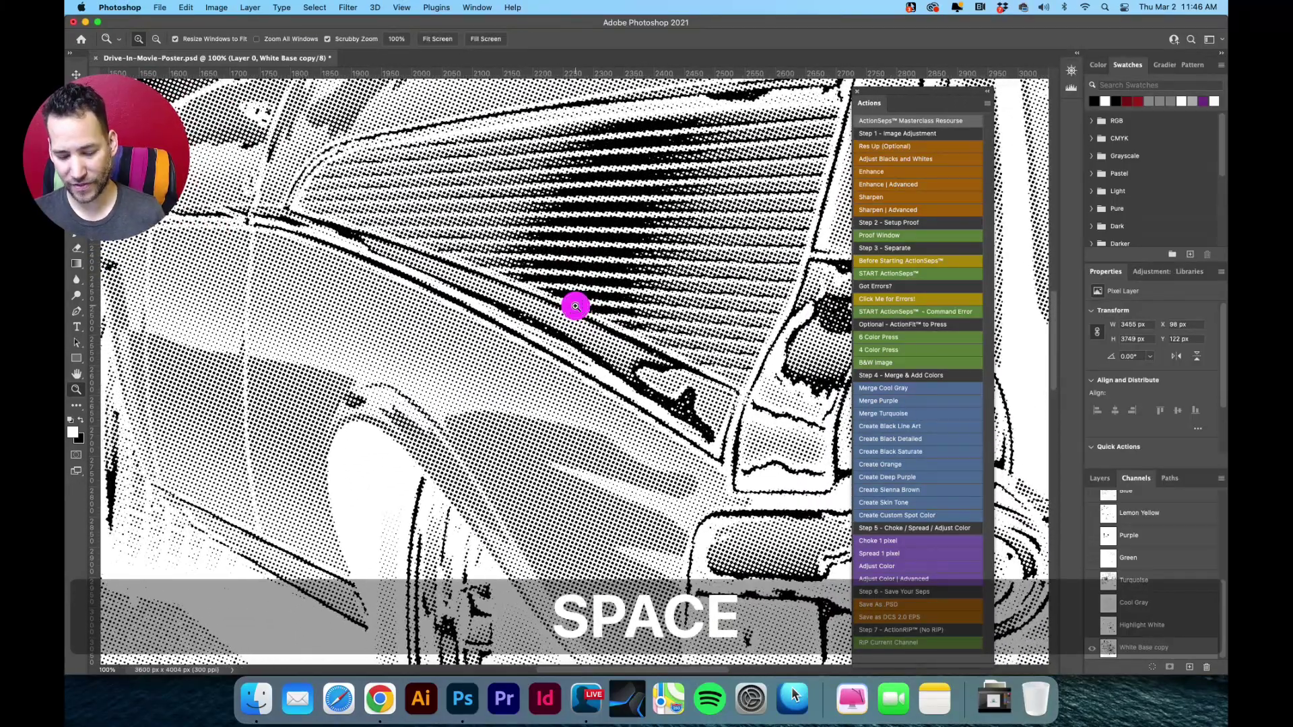
{"action": "key", "text": "super+0"}
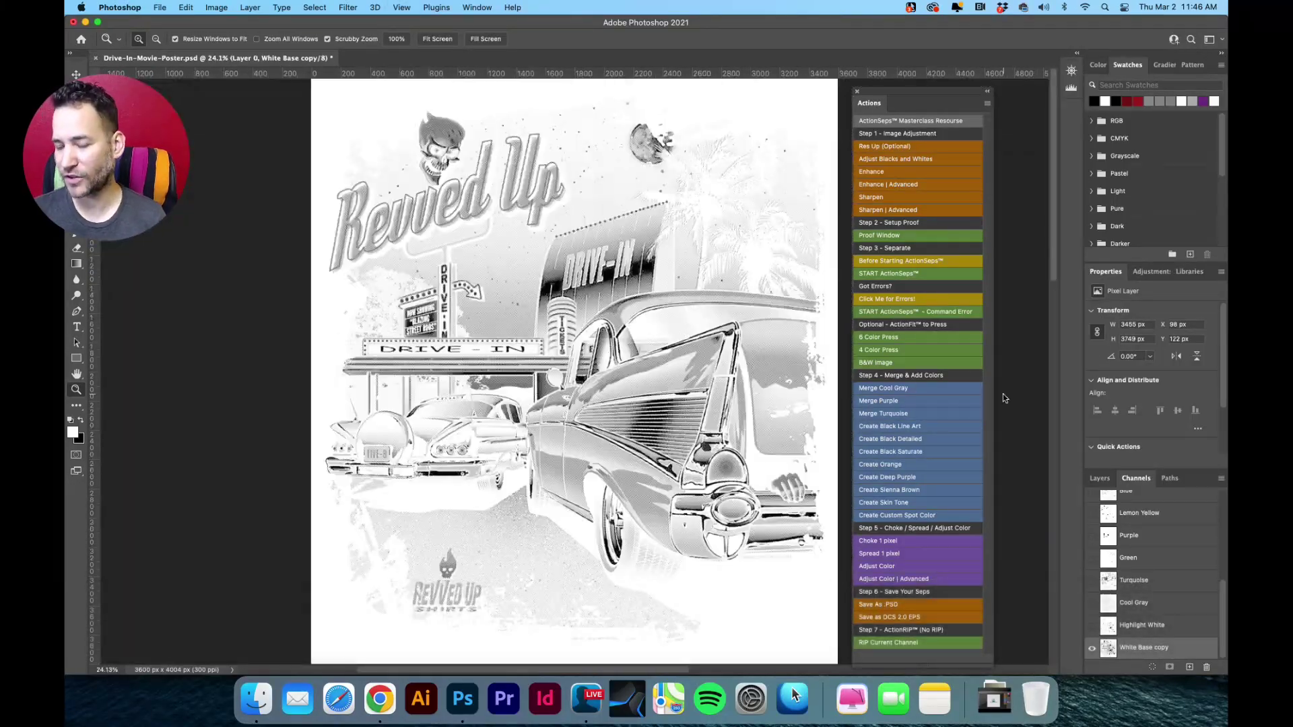
{"action": "scroll", "coordinate": [1193, 592], "scroll_direction": "up", "scroll_amount": 5}
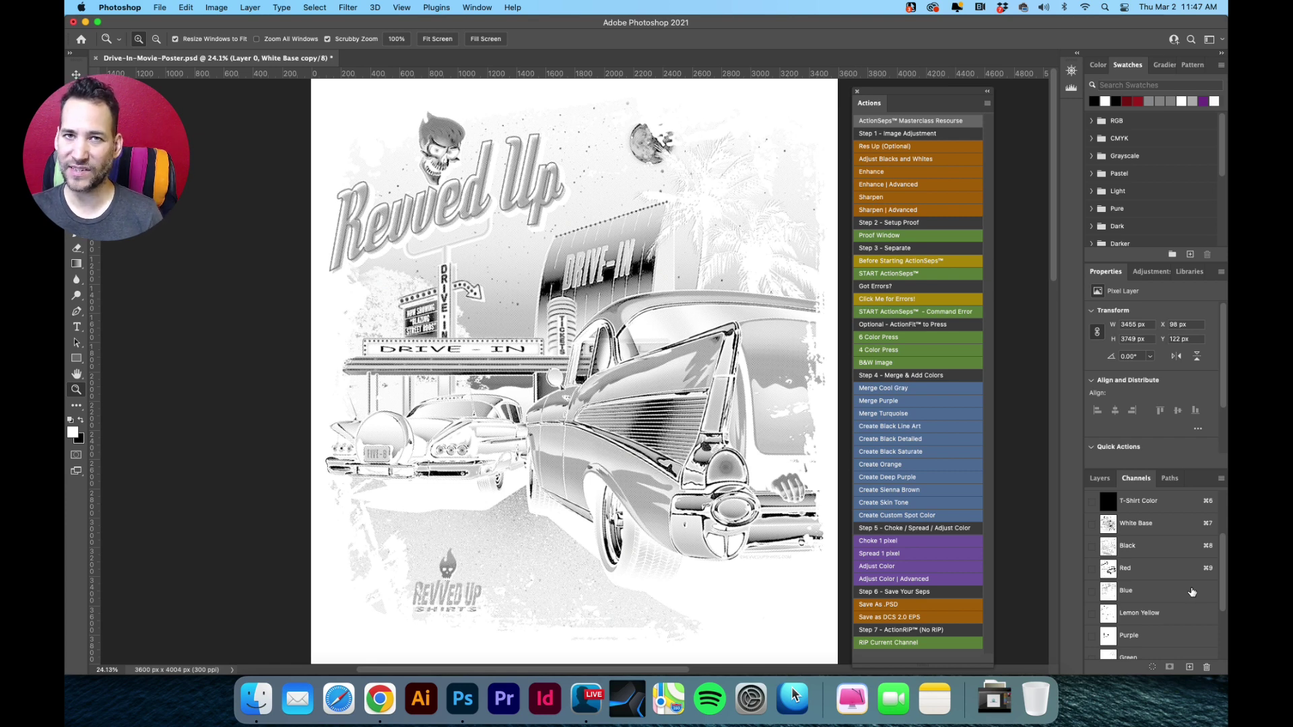
{"action": "left_click", "coordinate": [1166, 548]}
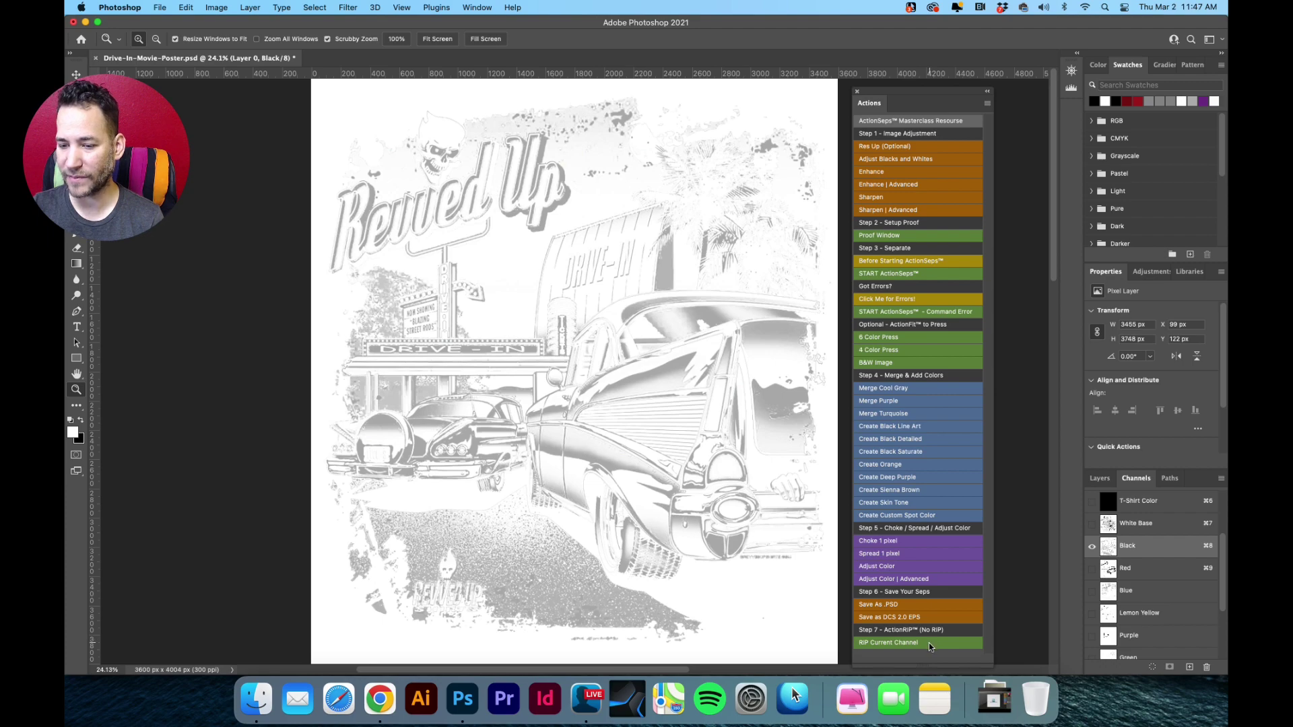
Step: Rip the Black channel at 1440 ppi with a 45 lpi, 22.5°, round-dot halftone
{"action": "left_click", "coordinate": [928, 643]}
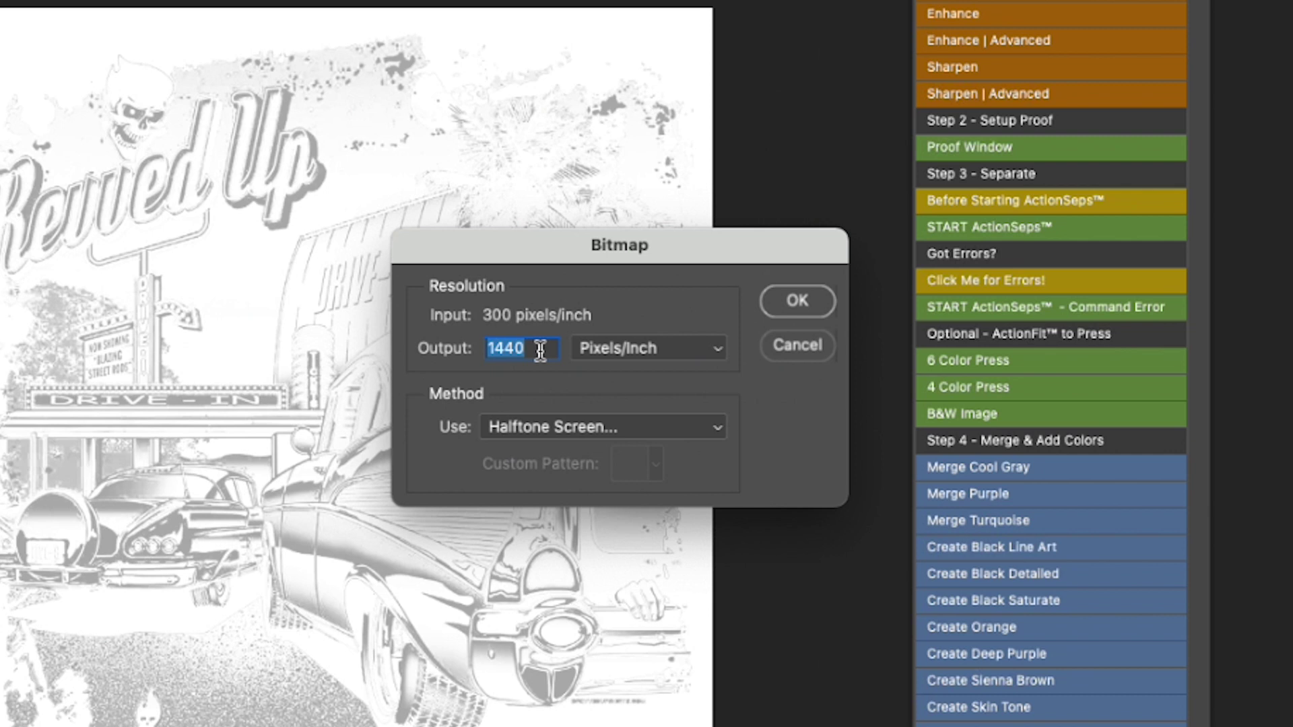
{"action": "left_click", "coordinate": [793, 303]}
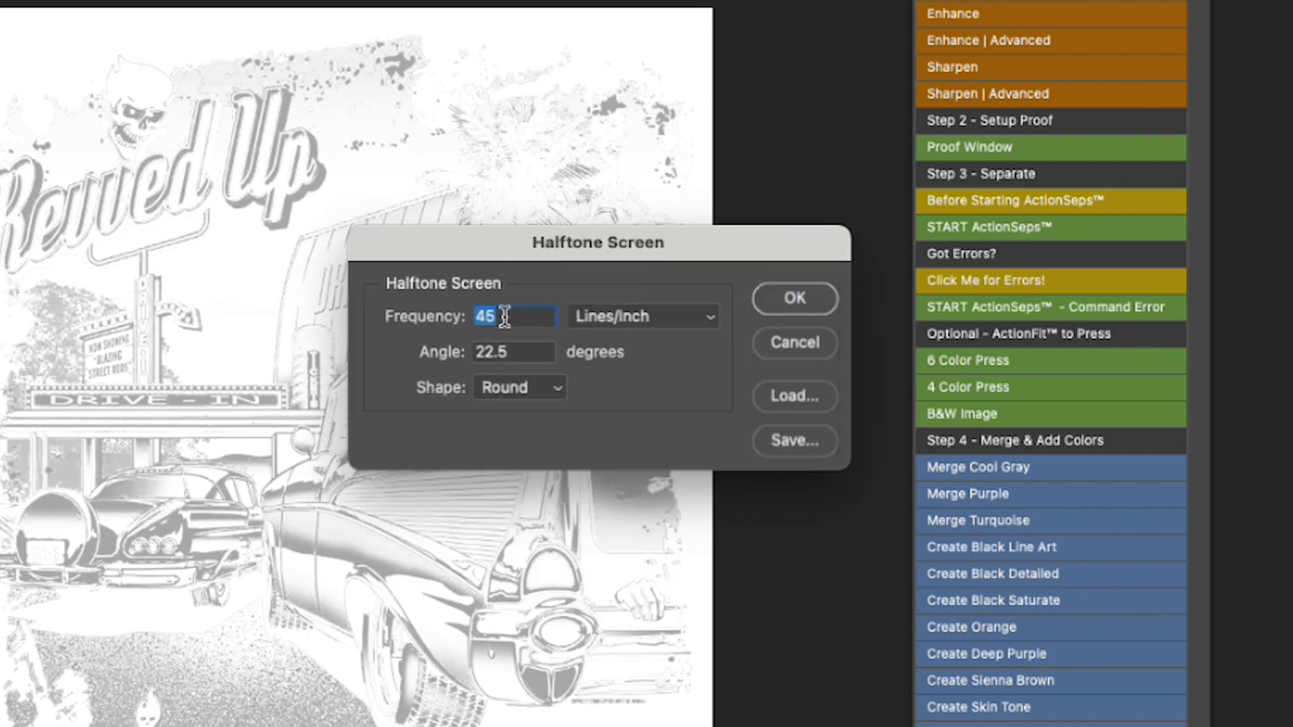
{"action": "left_click", "coordinate": [513, 346]}
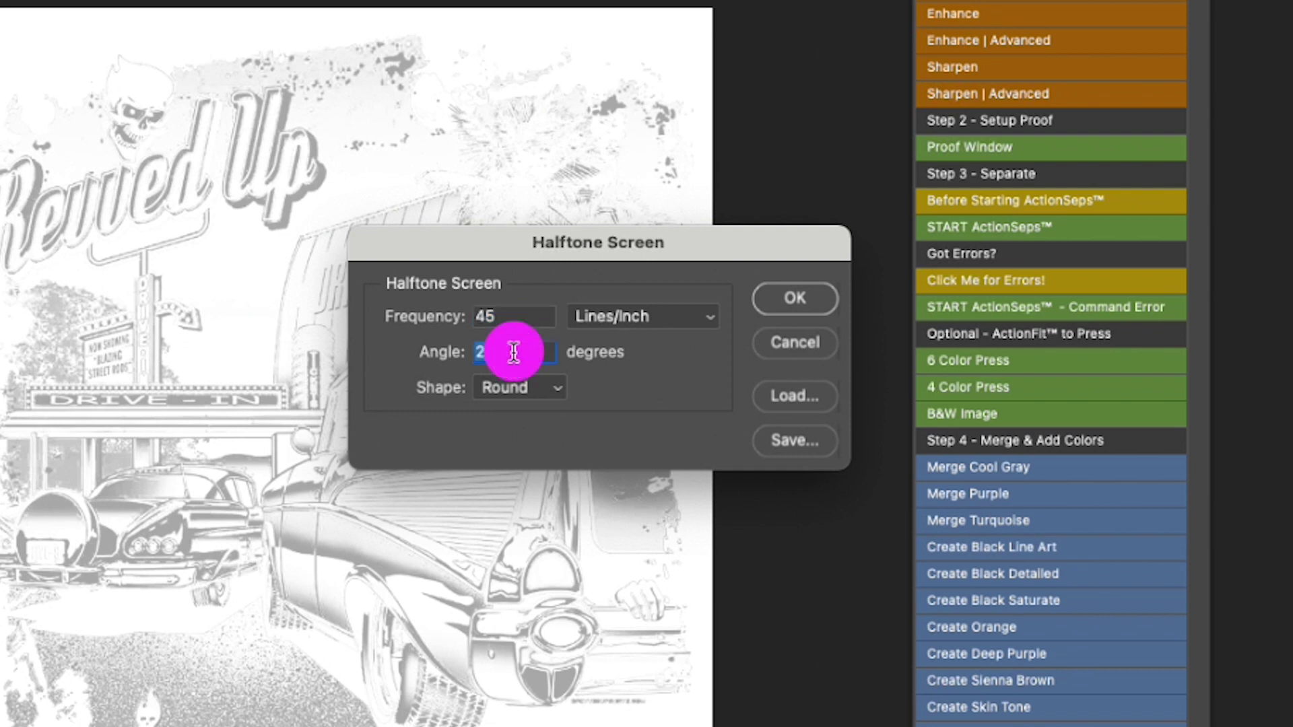
{"action": "left_click", "coordinate": [538, 311]}
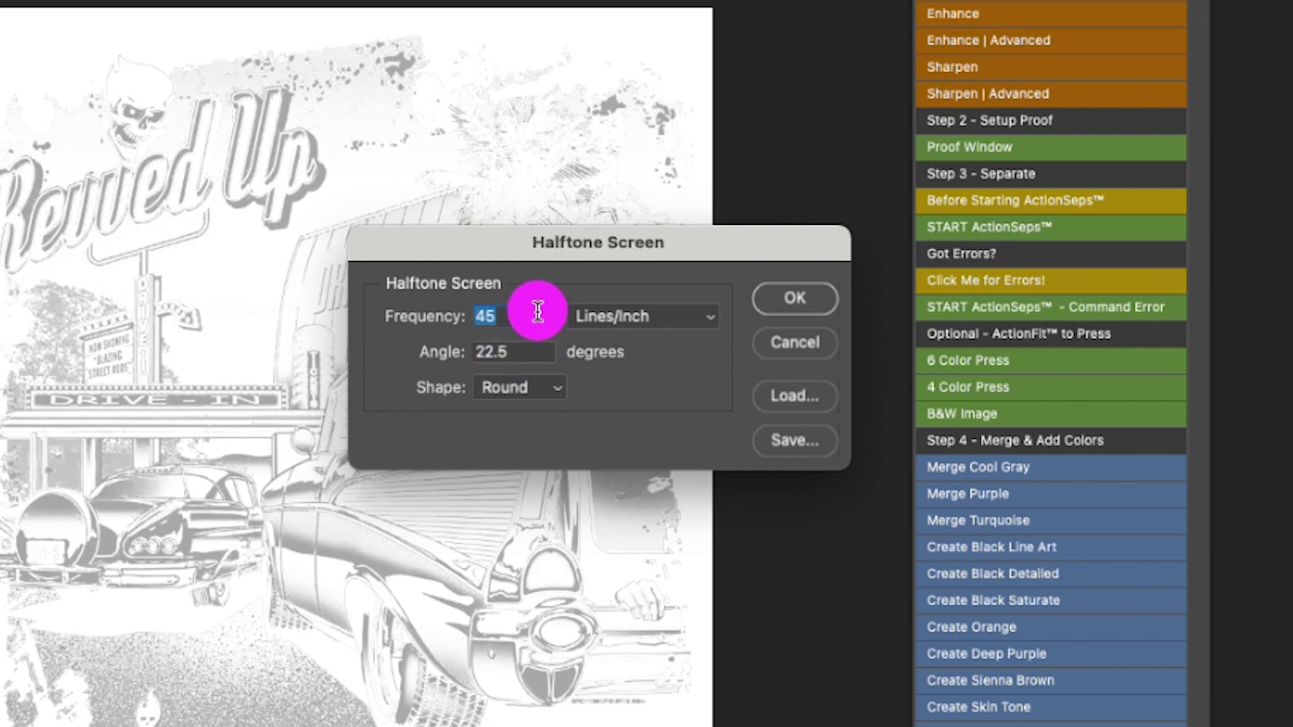
{"action": "left_click", "coordinate": [521, 388]}
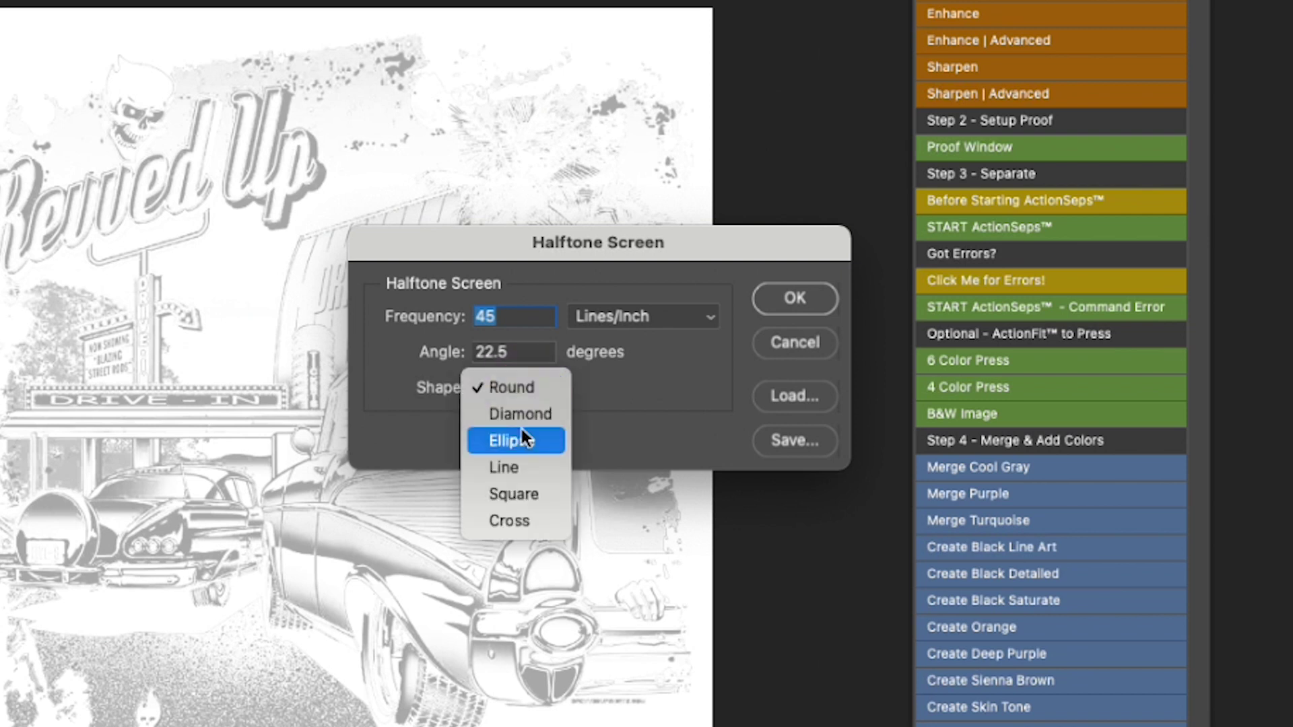
{"action": "left_click", "coordinate": [637, 408]}
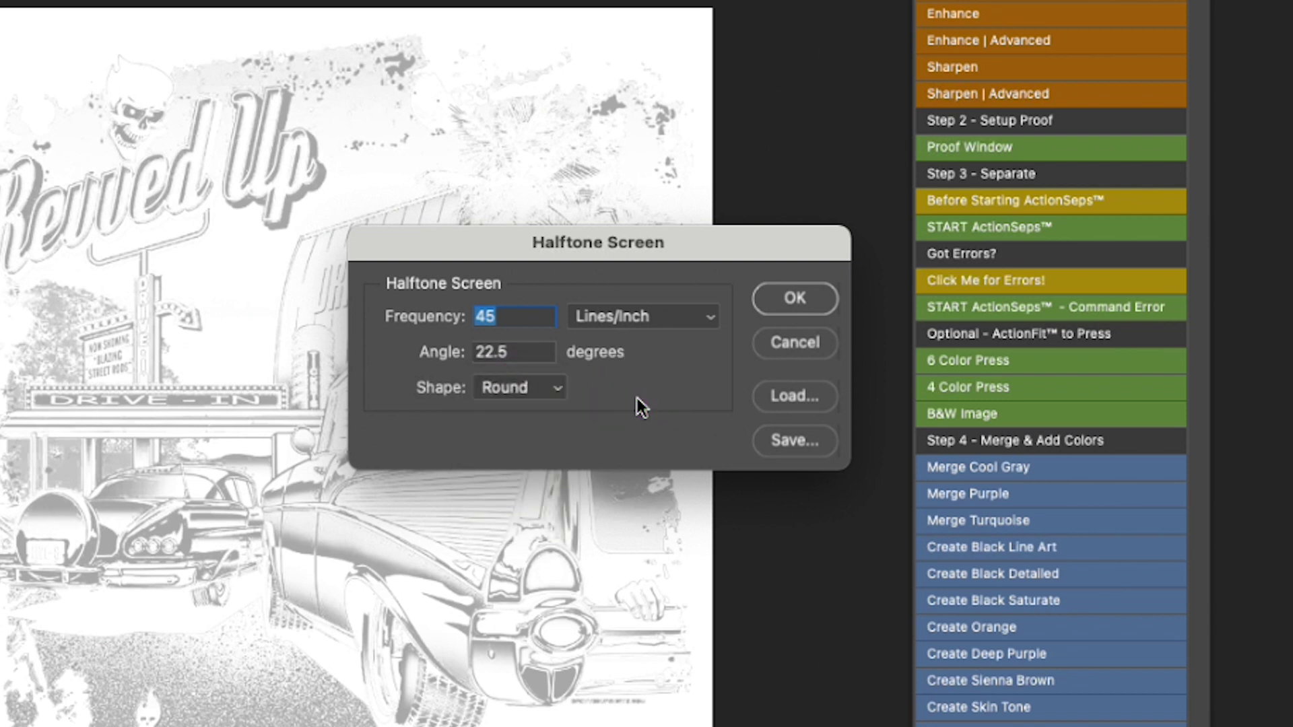
{"action": "left_click", "coordinate": [802, 298]}
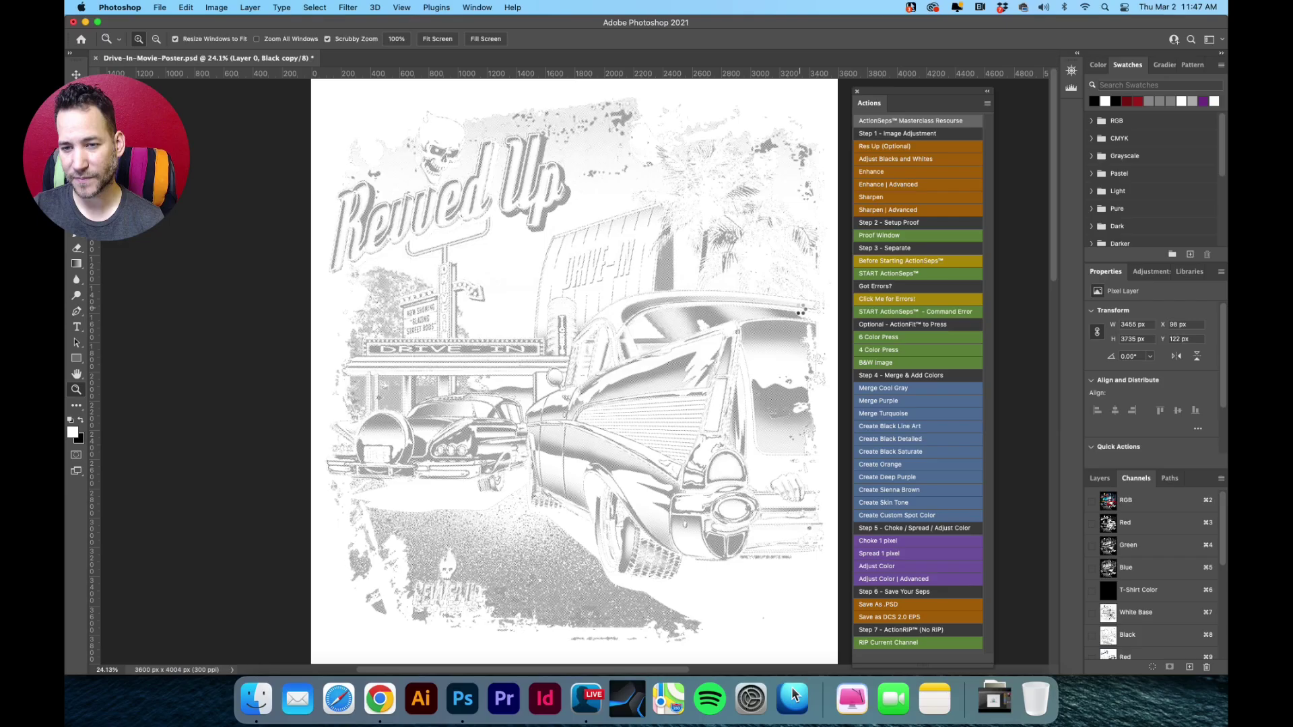
Step: Review the Black copy spot channel options (black ink, 15% solidity) without changes
{"action": "scroll", "coordinate": [1196, 583], "scroll_direction": "down", "scroll_amount": 10}
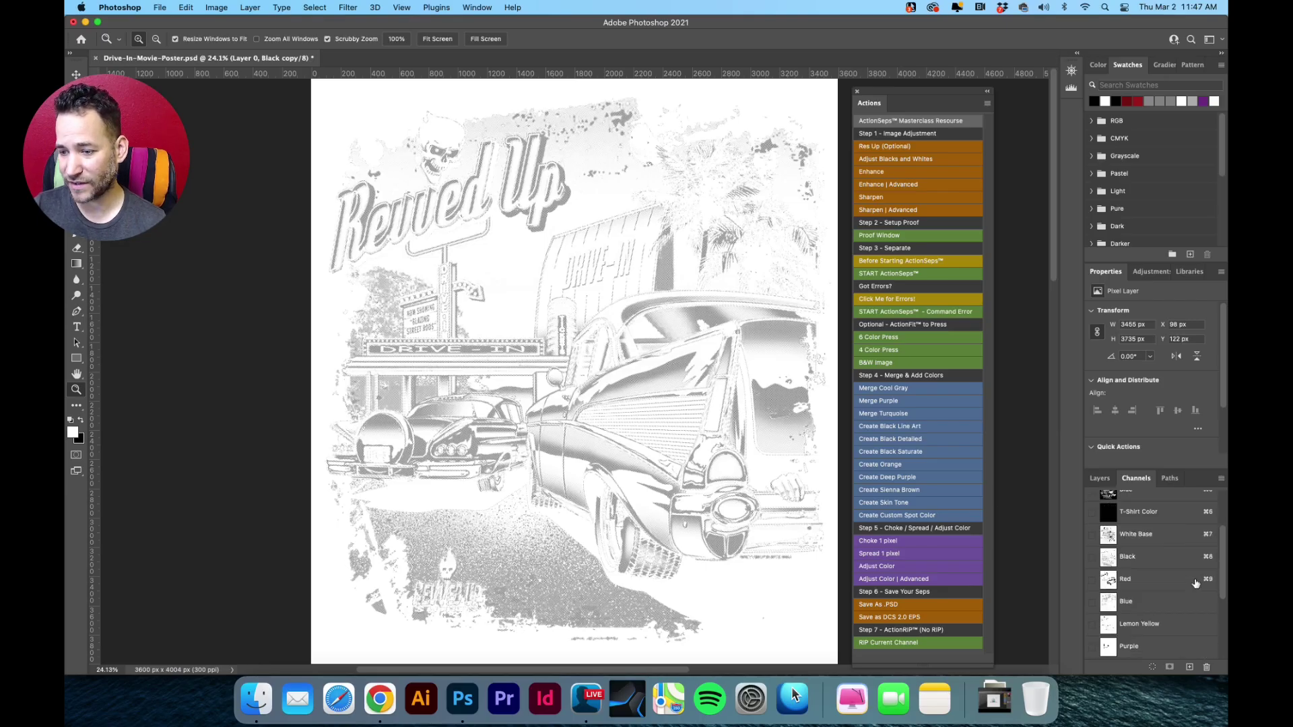
{"action": "scroll", "coordinate": [1196, 583], "scroll_direction": "down", "scroll_amount": 3}
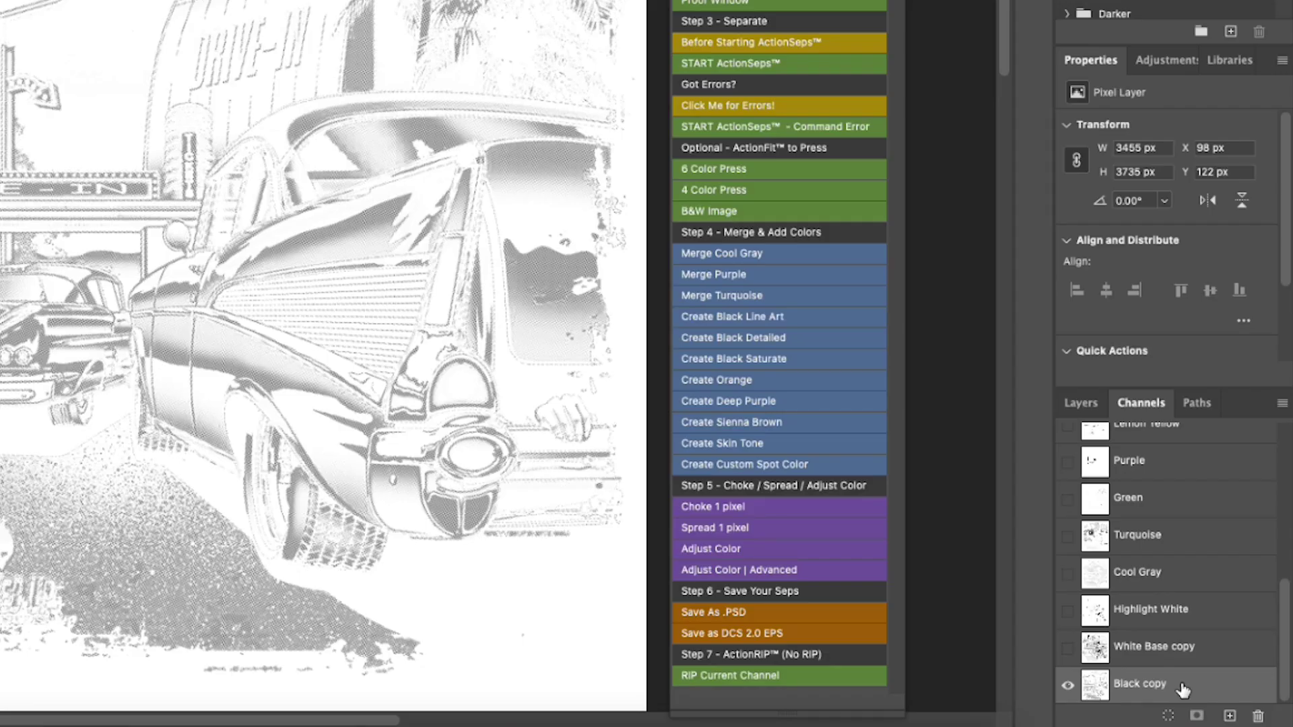
{"action": "double_click", "coordinate": [1183, 689]}
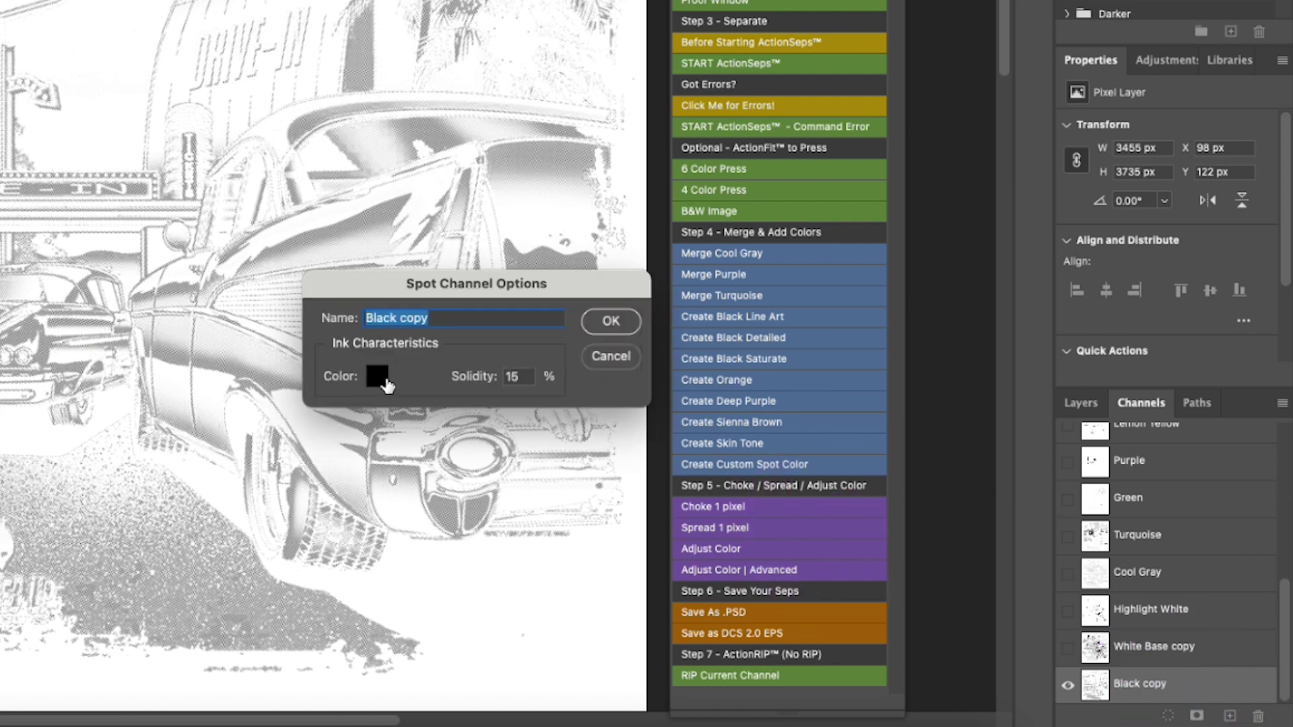
{"action": "left_click", "coordinate": [610, 322]}
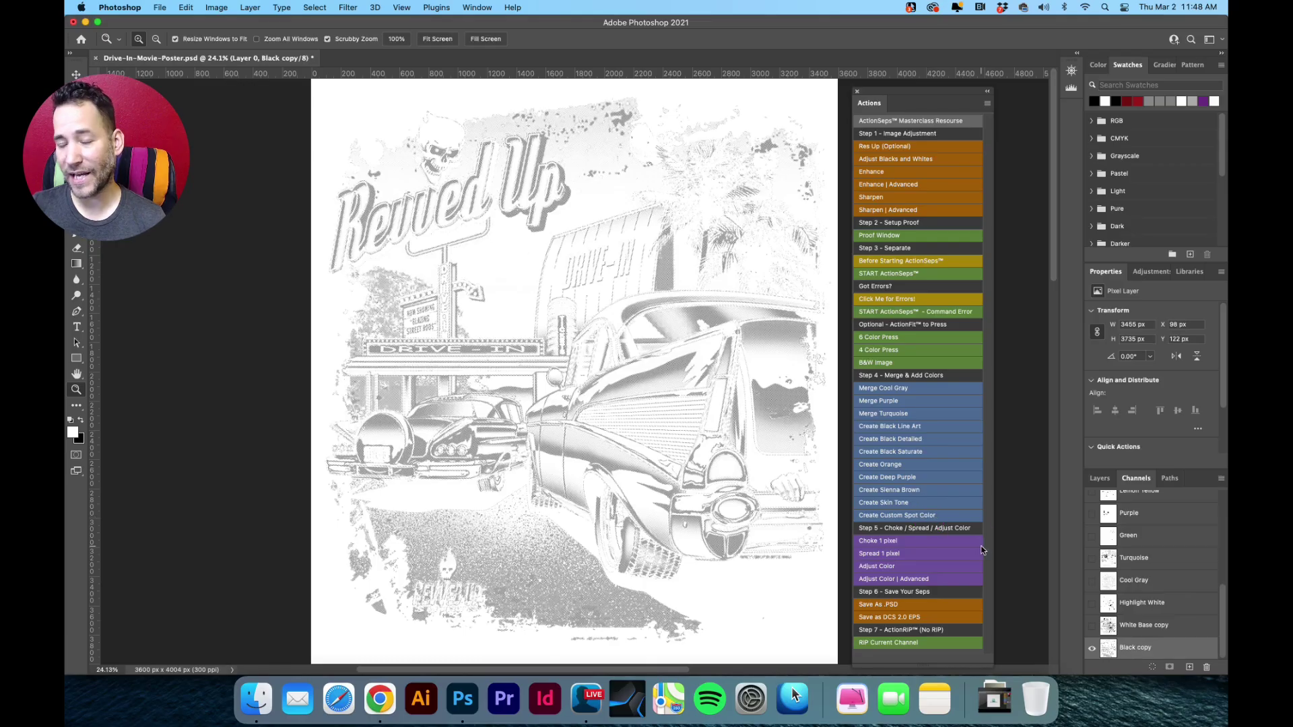
{"action": "scroll", "coordinate": [1150, 563], "scroll_direction": "up", "scroll_amount": 4}
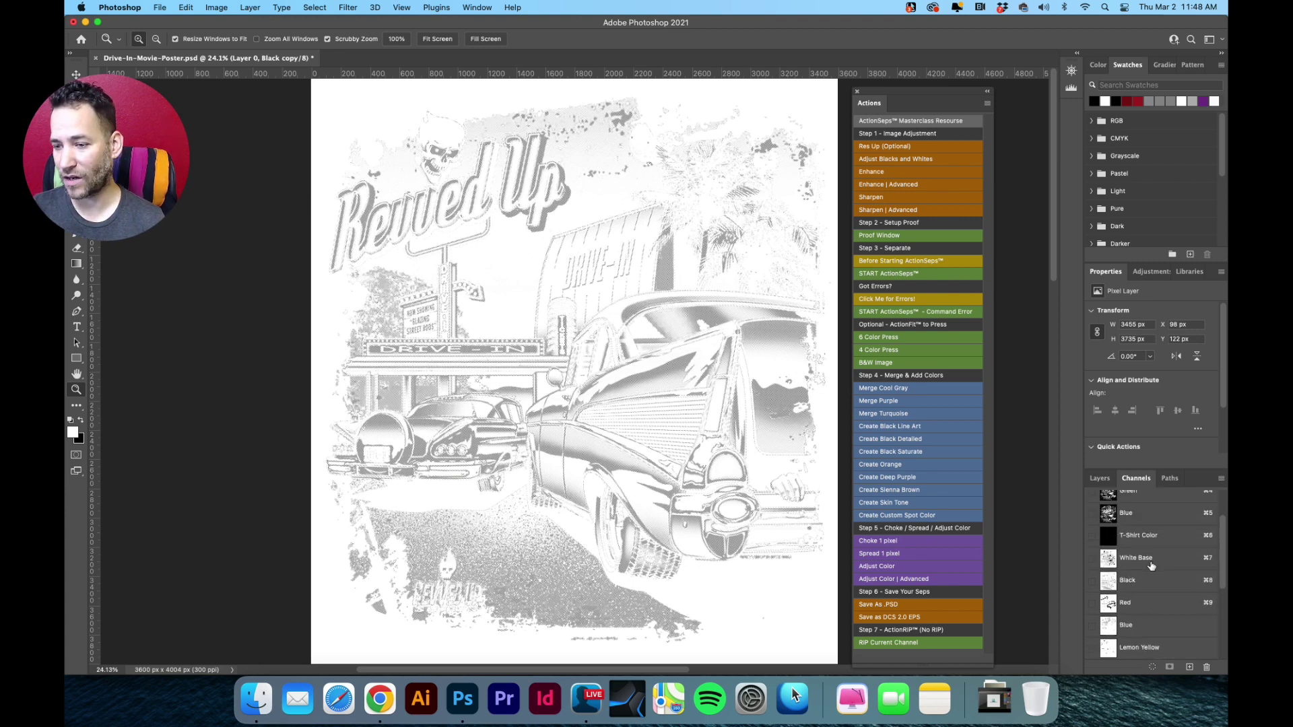
{"action": "scroll", "coordinate": [1150, 566], "scroll_direction": "down", "scroll_amount": 2}
Step: Rip the Red channel at 1440 ppi with the 45-line halftone screen
{"action": "left_click", "coordinate": [1156, 559]}
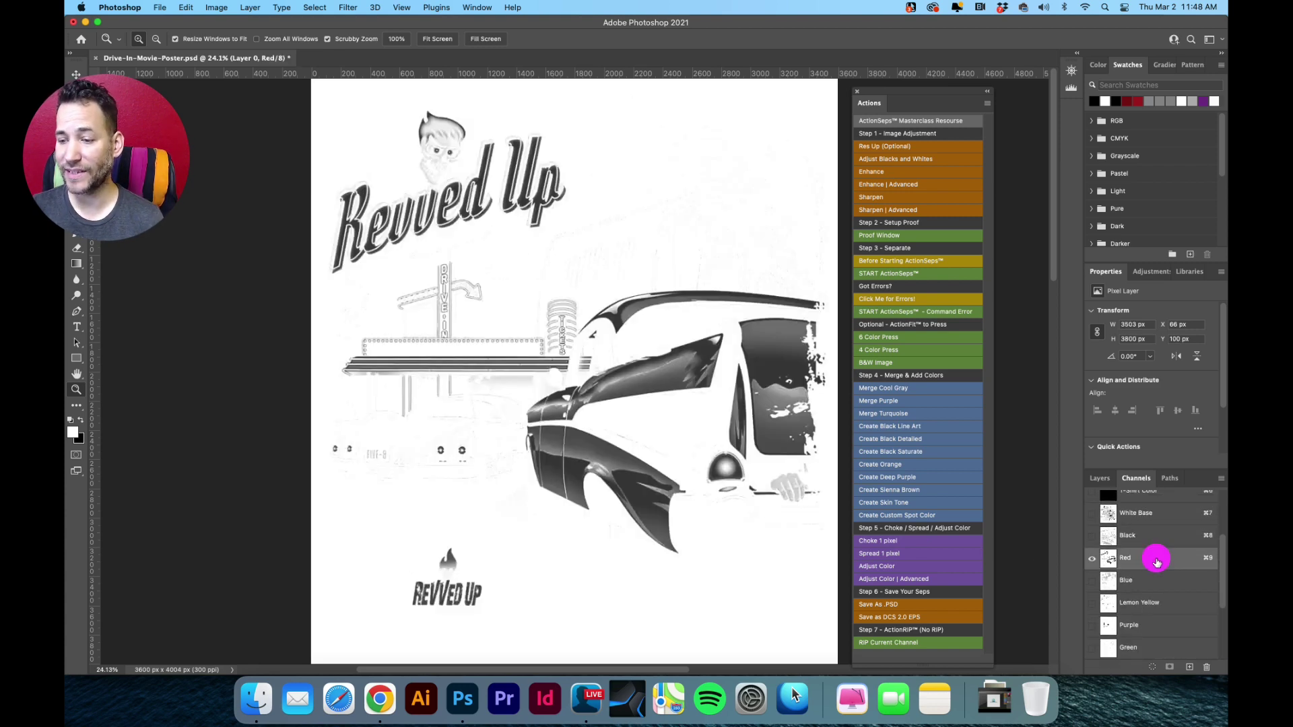
{"action": "left_click", "coordinate": [925, 643]}
{"action": "left_click", "coordinate": [788, 313]}
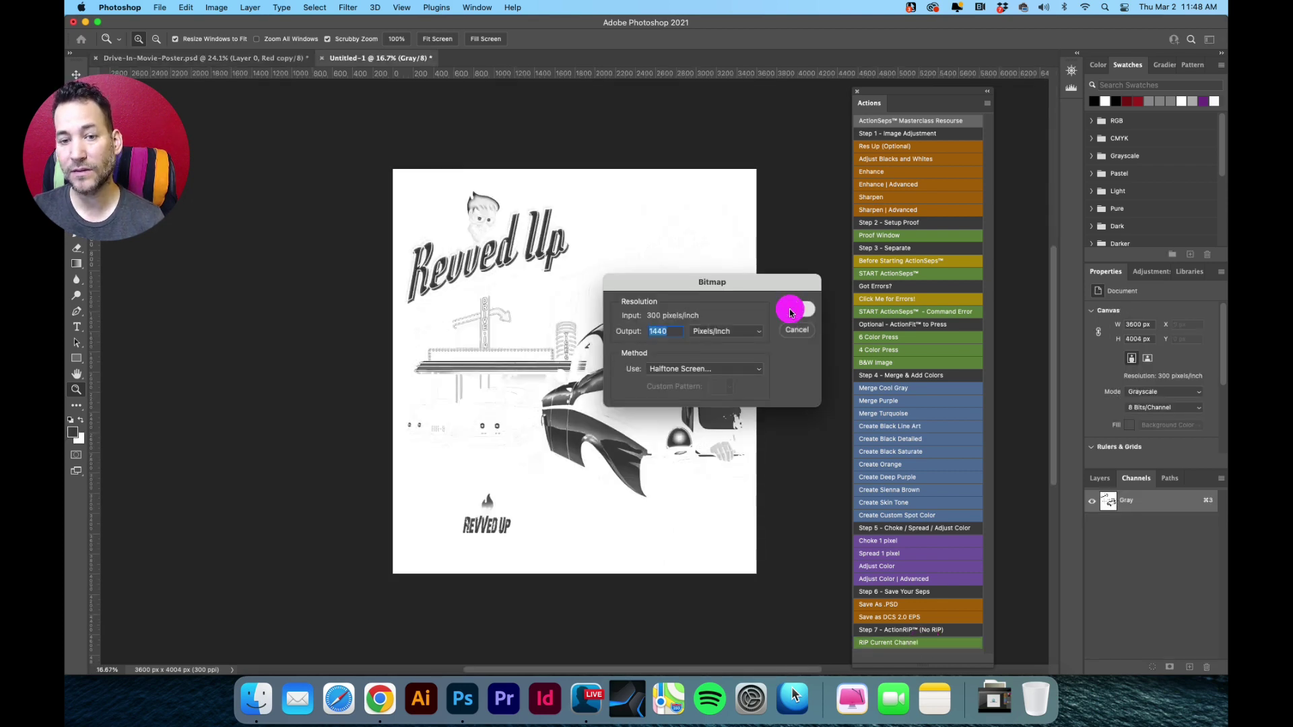
{"action": "left_click", "coordinate": [800, 310]}
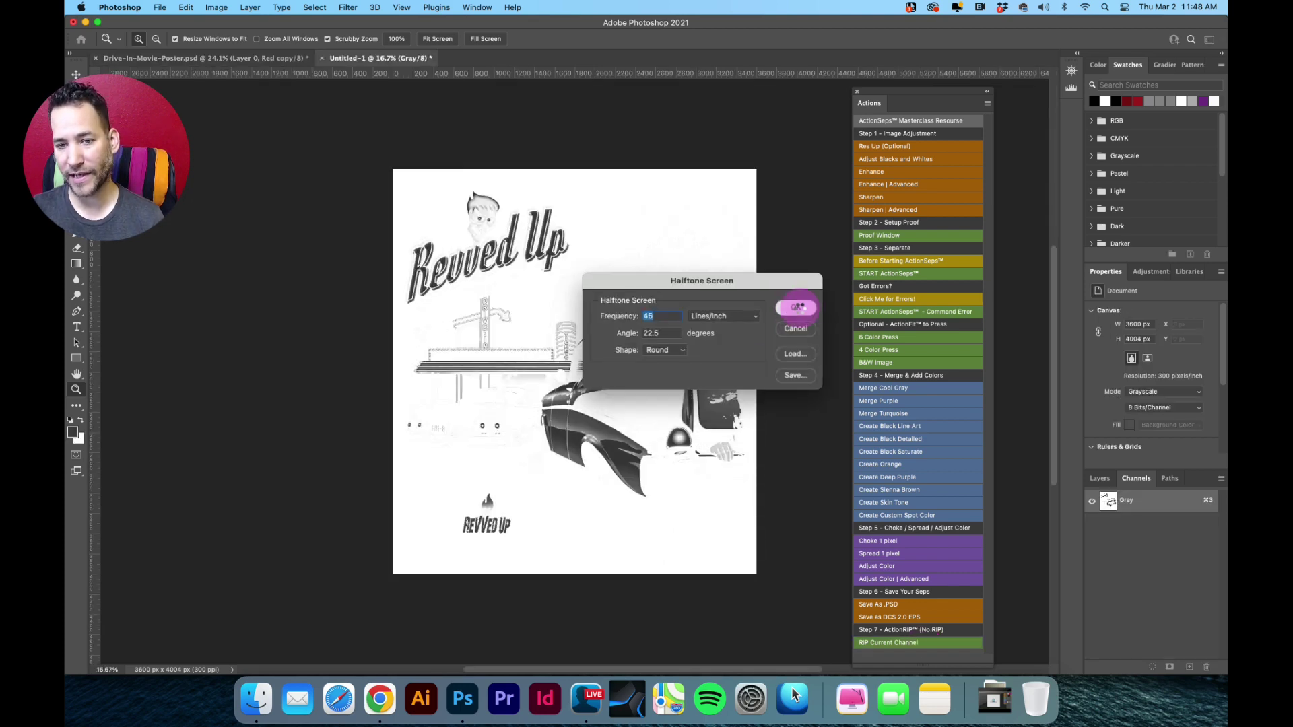
{"action": "scroll", "coordinate": [1163, 567], "scroll_direction": "down", "scroll_amount": 5}
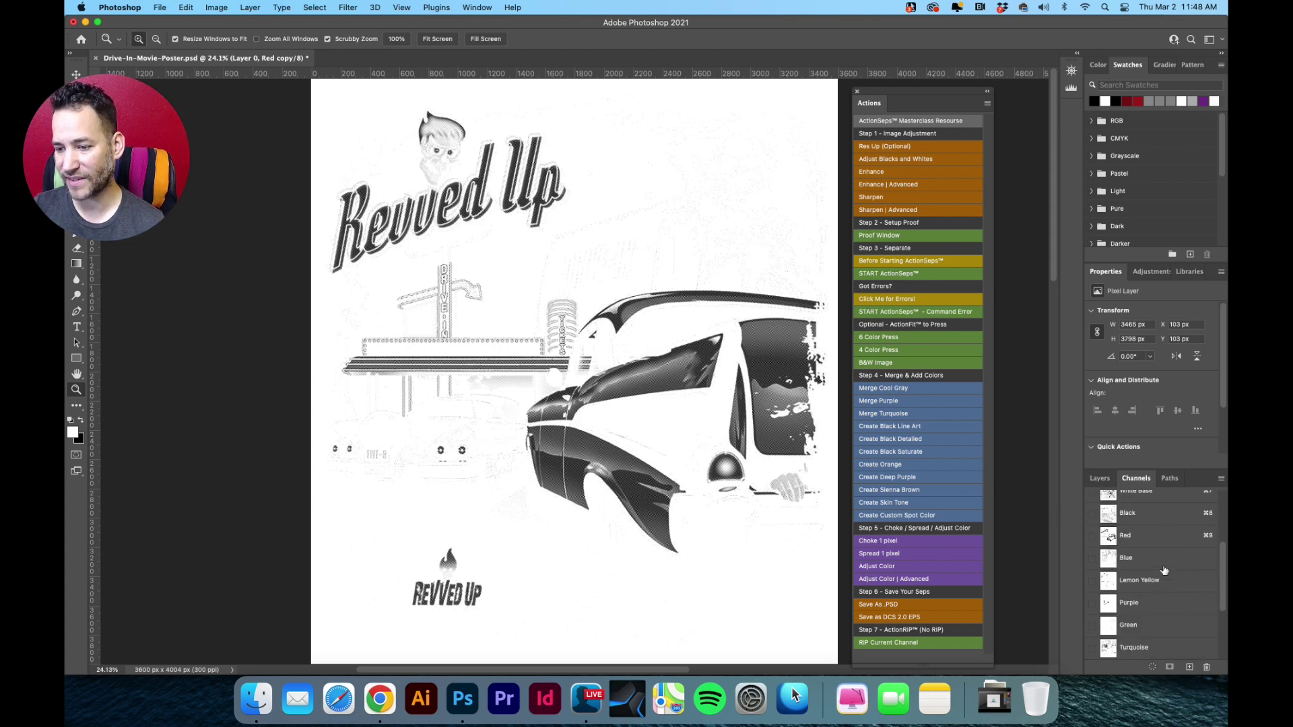
Step: Rip the Blue channel at 1440 ppi with the 45-line halftone screen
{"action": "left_click", "coordinate": [1149, 559]}
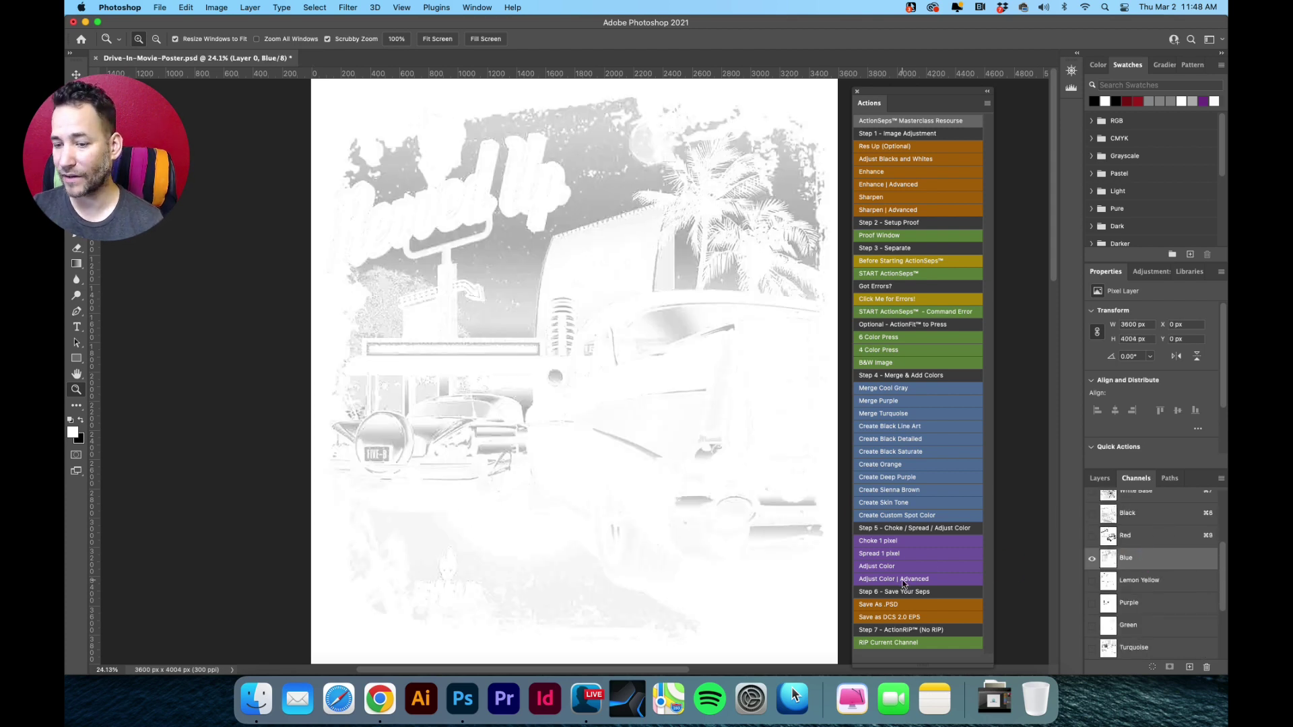
{"action": "left_click", "coordinate": [928, 645]}
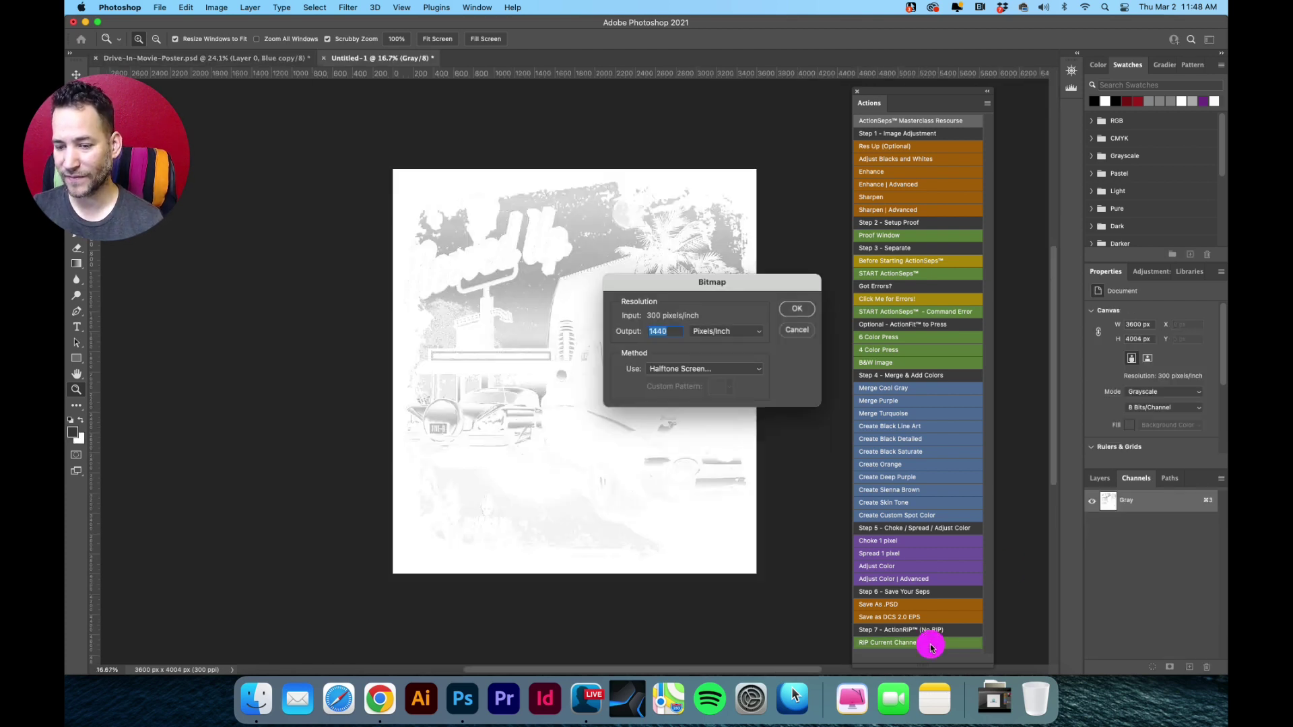
{"action": "left_click", "coordinate": [797, 309]}
{"action": "left_click", "coordinate": [799, 308]}
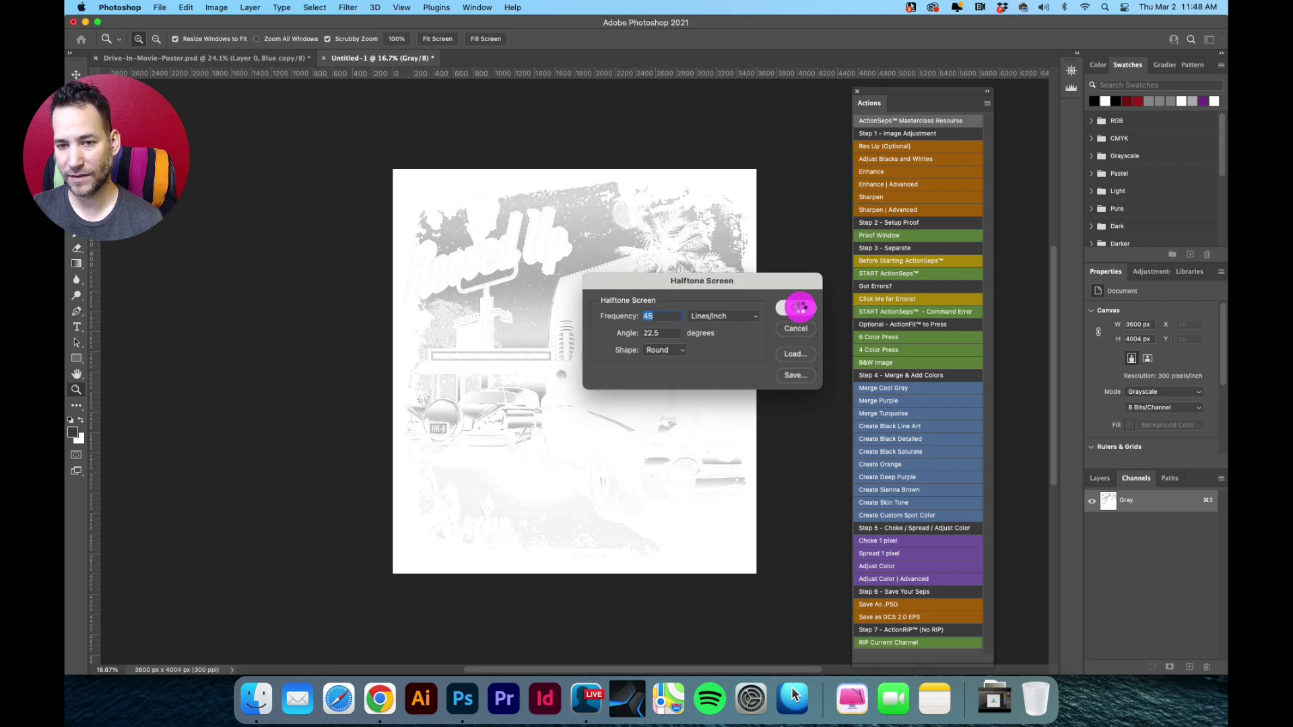
{"action": "scroll", "coordinate": [1145, 556], "scroll_direction": "down", "scroll_amount": 3}
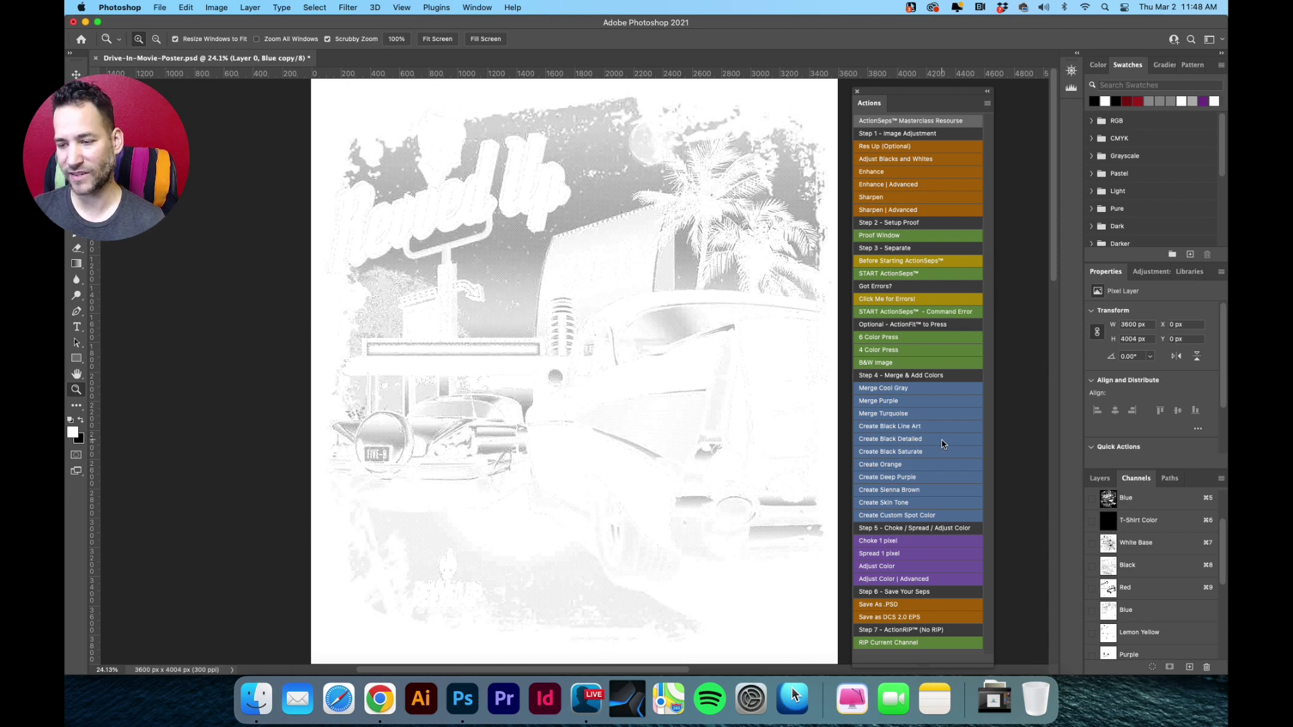
{"action": "scroll", "coordinate": [1150, 573], "scroll_direction": "down", "scroll_amount": 2}
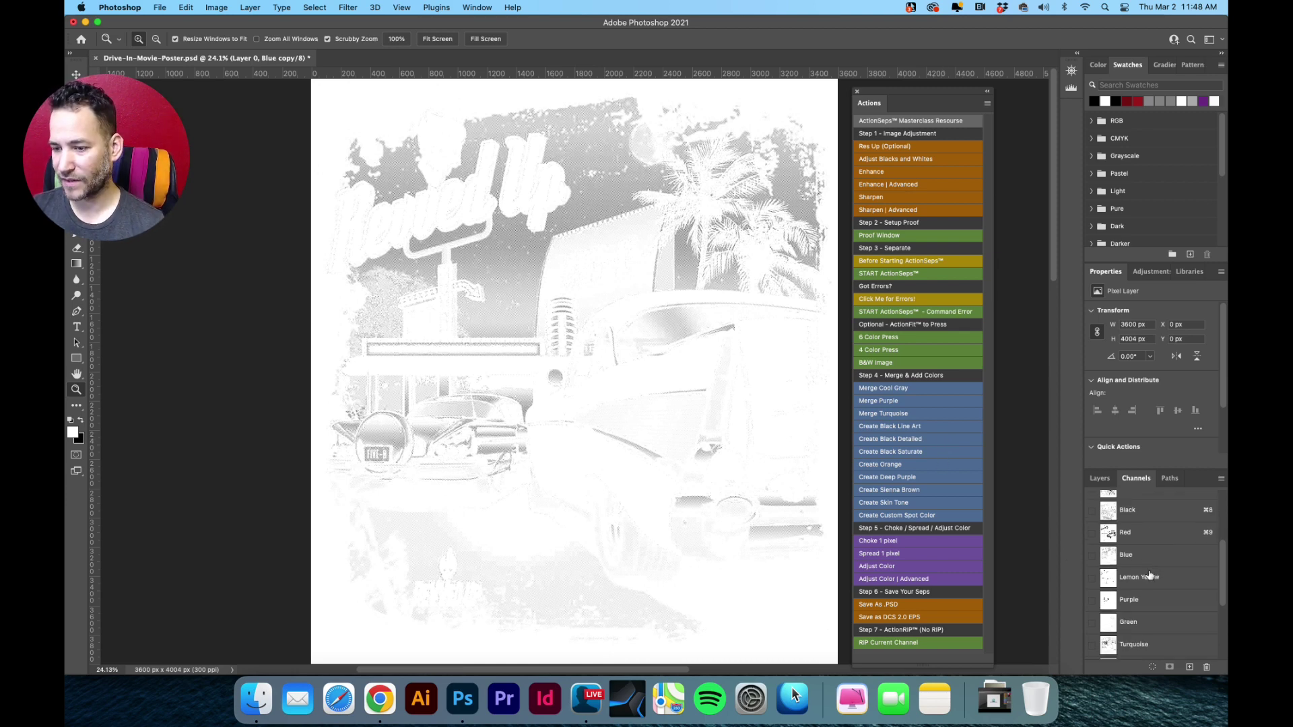
Step: Rip the Lemon Yellow channel at 1440 ppi with the 45-line halftone screen
{"action": "left_click", "coordinate": [1151, 576]}
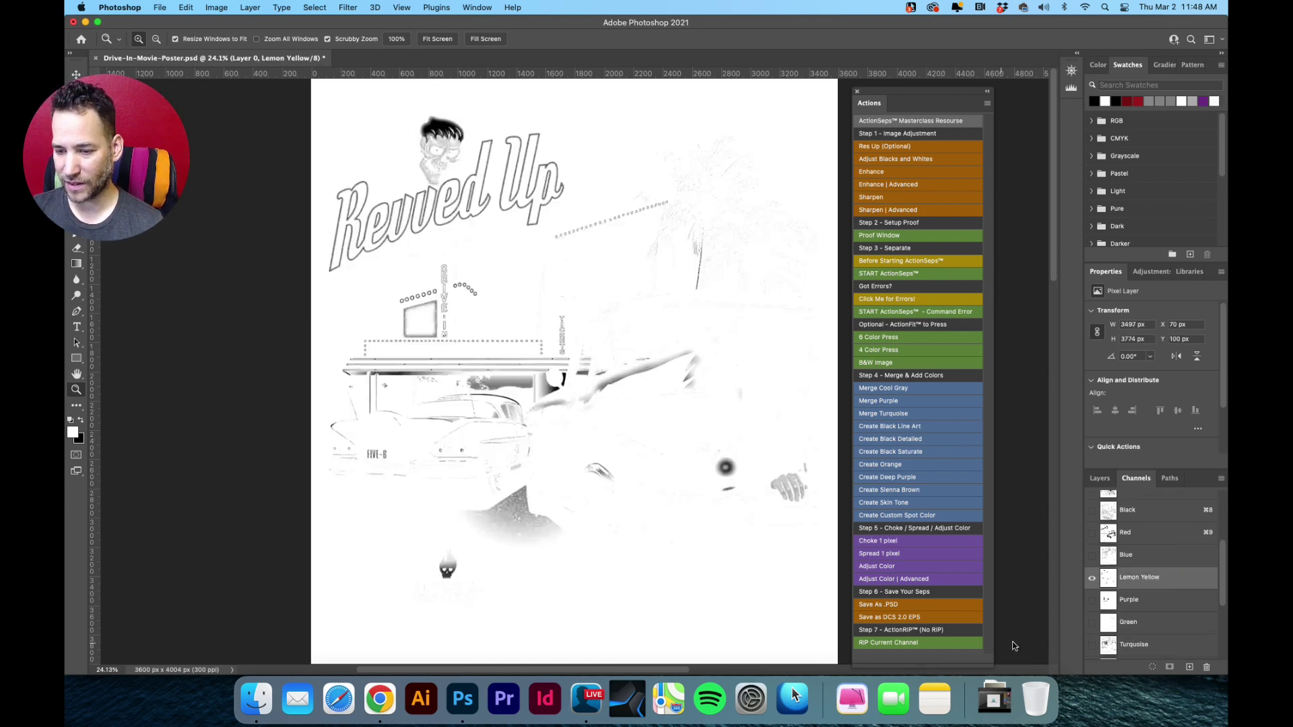
{"action": "scroll", "coordinate": [1137, 635], "scroll_direction": "down", "scroll_amount": 5}
{"action": "scroll", "coordinate": [1151, 630], "scroll_direction": "up", "scroll_amount": 5}
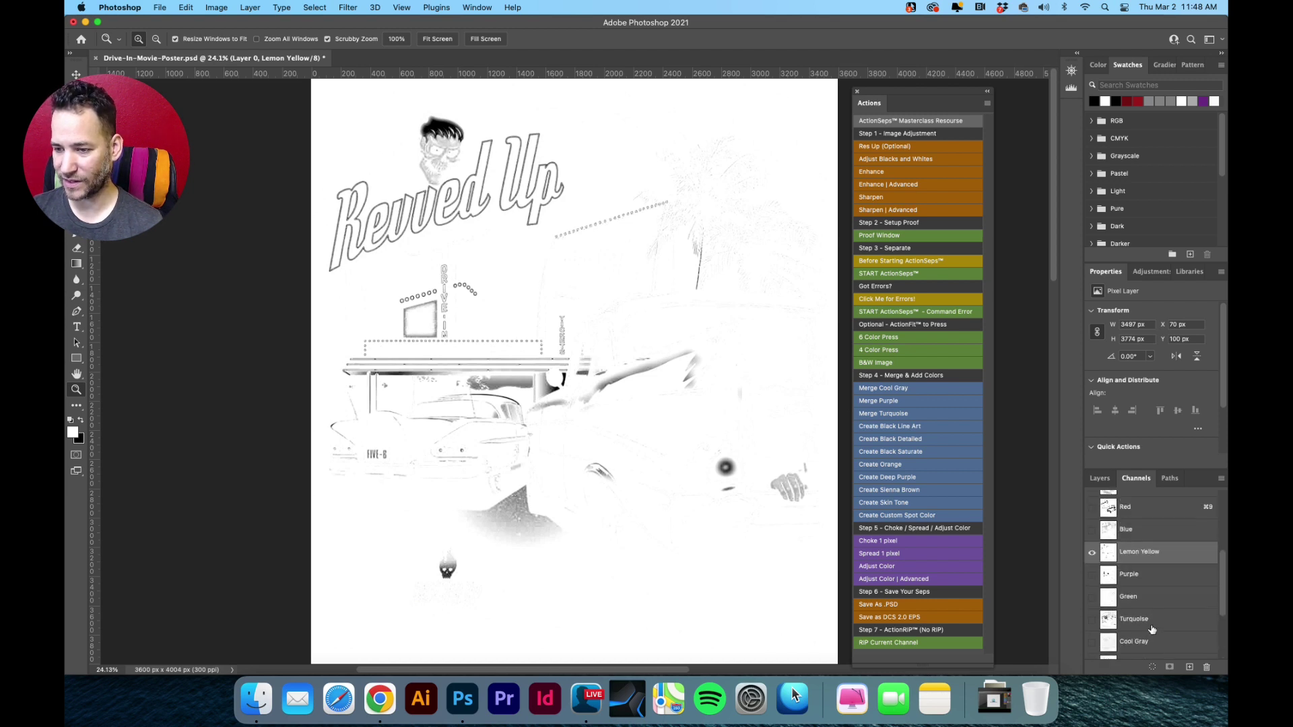
{"action": "left_click", "coordinate": [924, 643]}
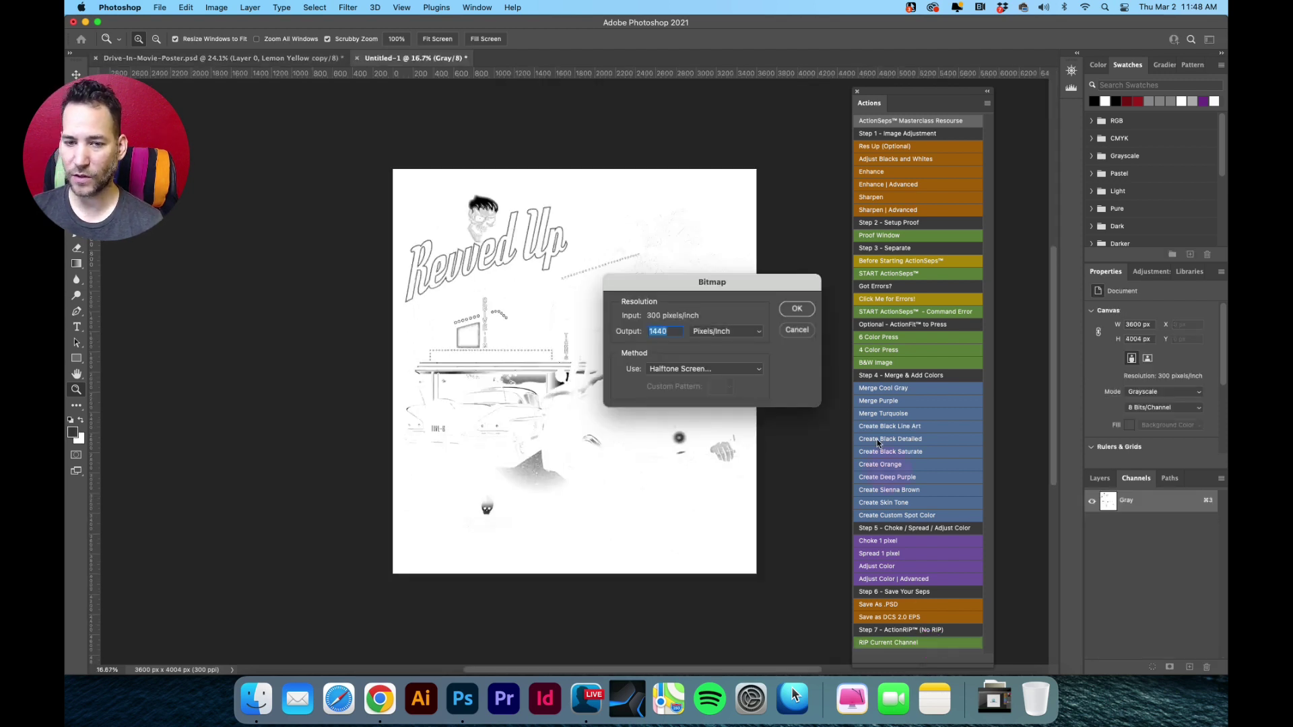
{"action": "left_click", "coordinate": [795, 310]}
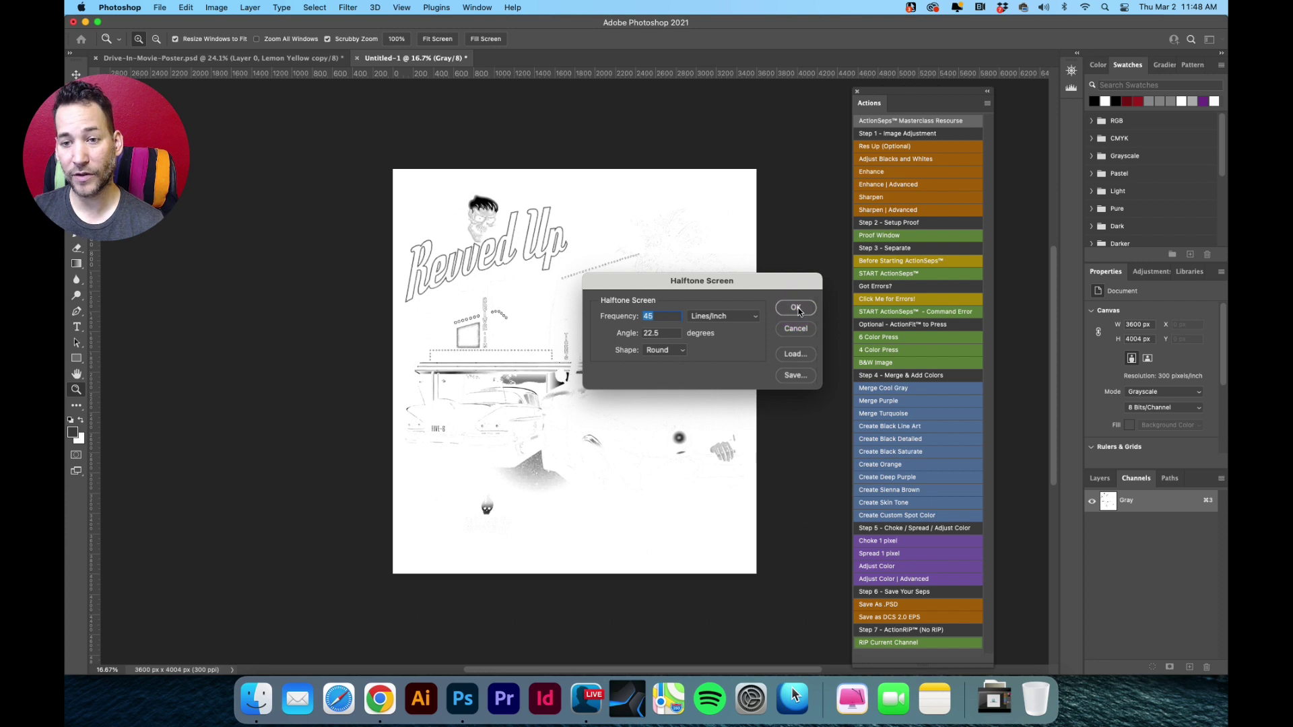
{"action": "left_click", "coordinate": [799, 307]}
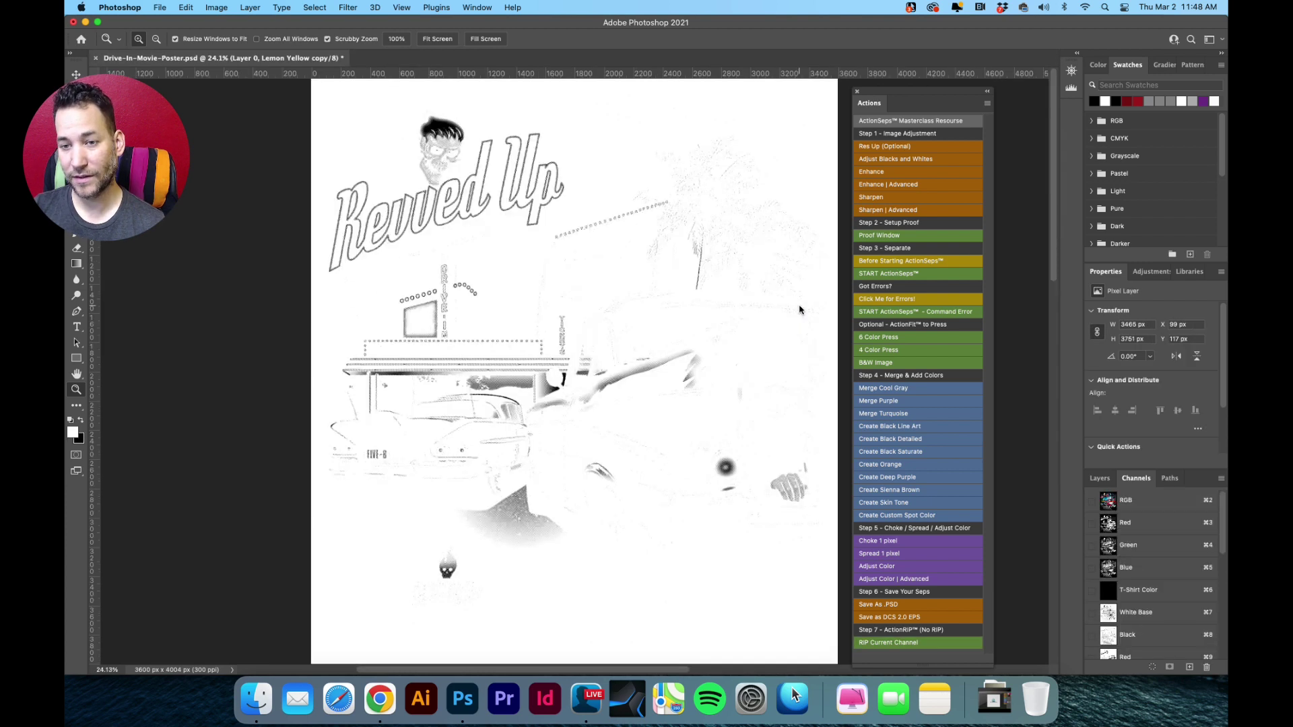
{"action": "scroll", "coordinate": [1150, 594], "scroll_direction": "down", "scroll_amount": 5}
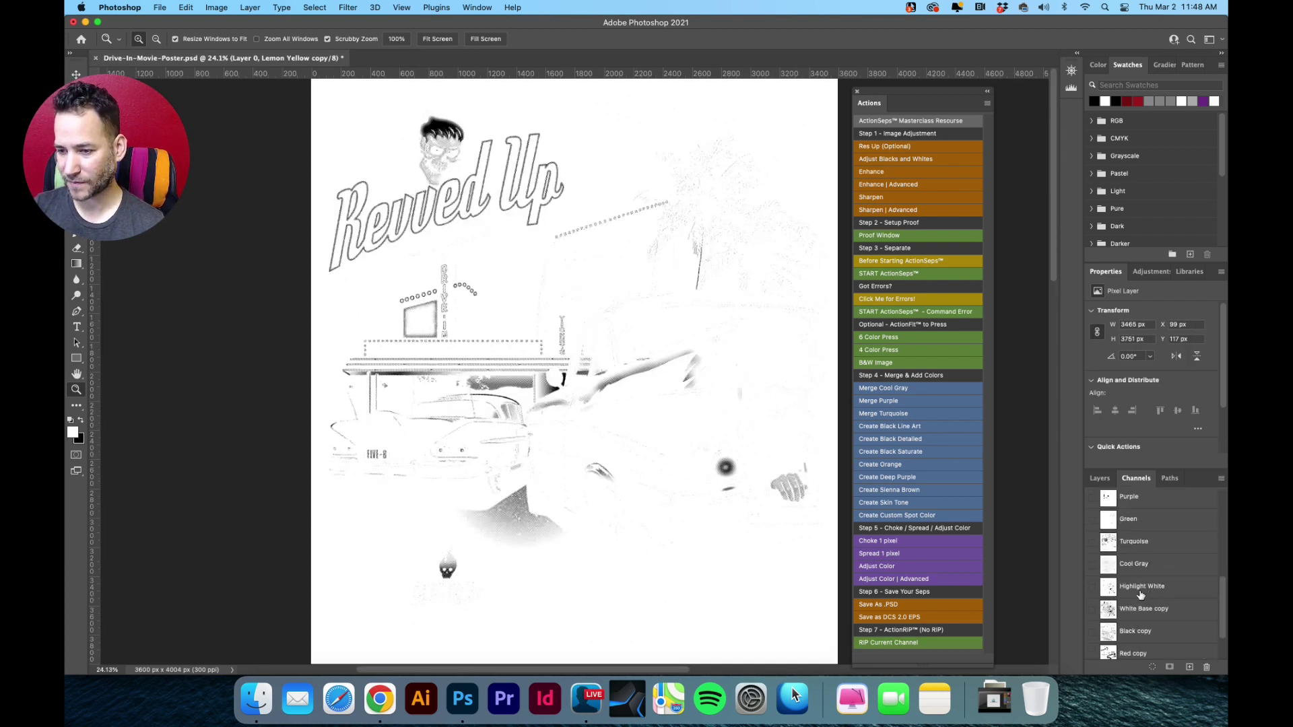
{"action": "scroll", "coordinate": [1167, 567], "scroll_direction": "up", "scroll_amount": 1}
Step: Rip the Purple channel at 1440 ppi with the 45 lpi, 22.5°, round halftone
{"action": "left_click", "coordinate": [1151, 528]}
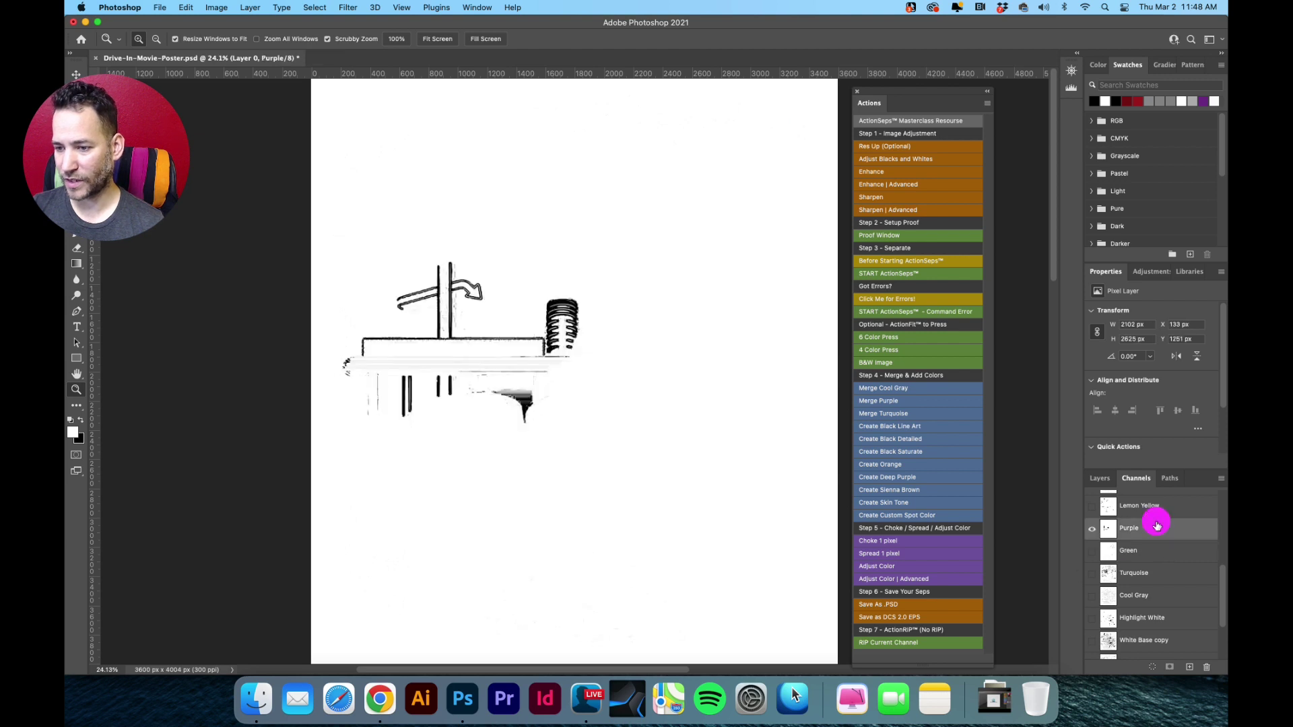
{"action": "left_click", "coordinate": [944, 647]}
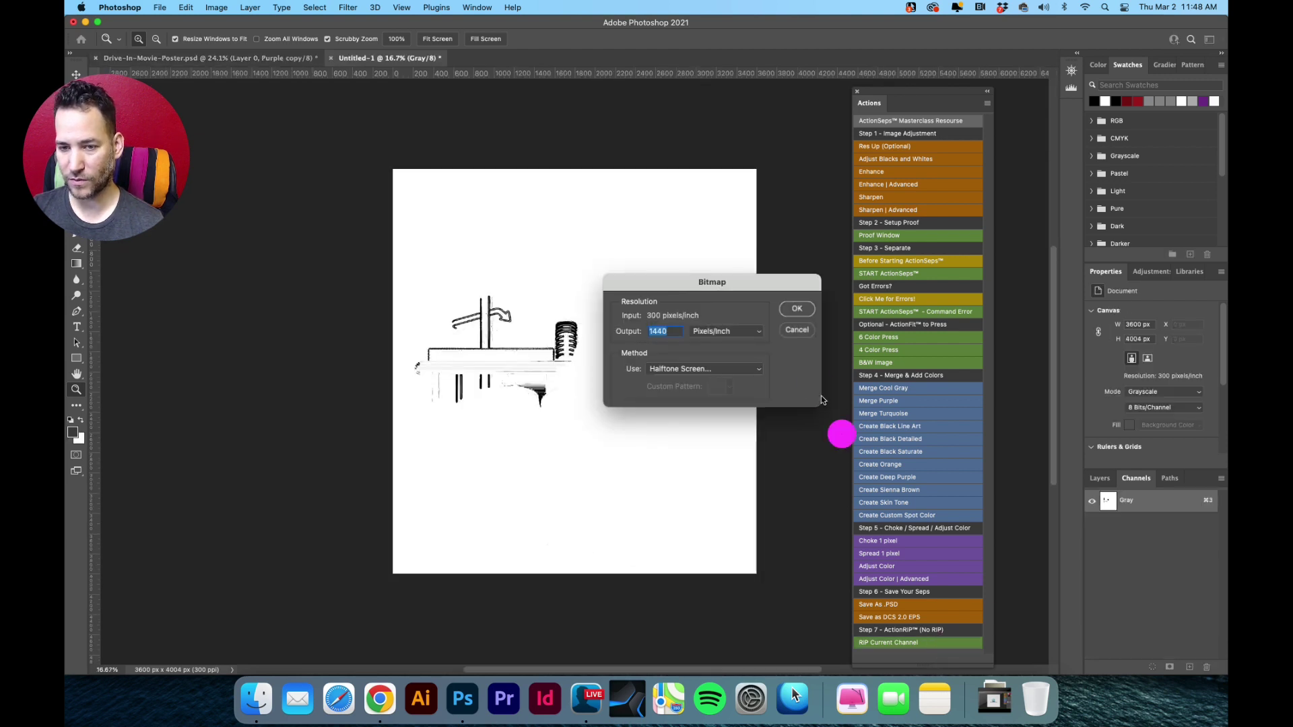
{"action": "left_click", "coordinate": [796, 309]}
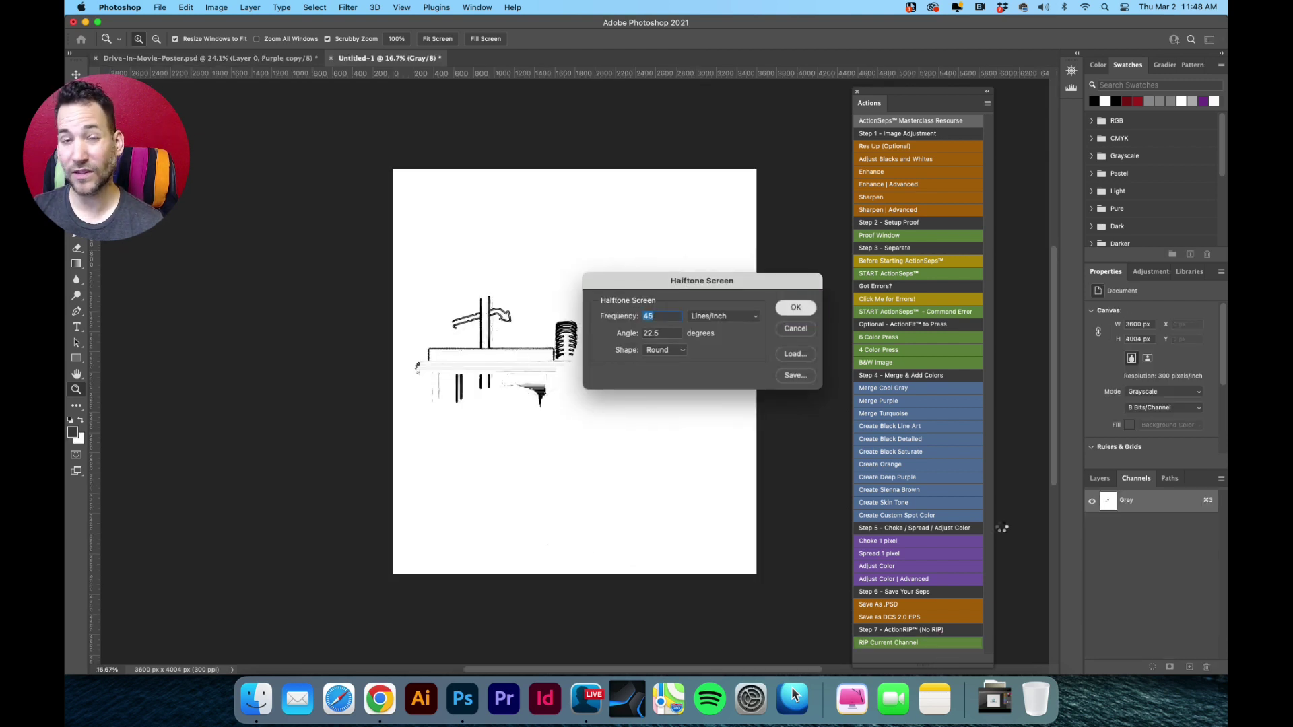
{"action": "key", "text": "Return"}
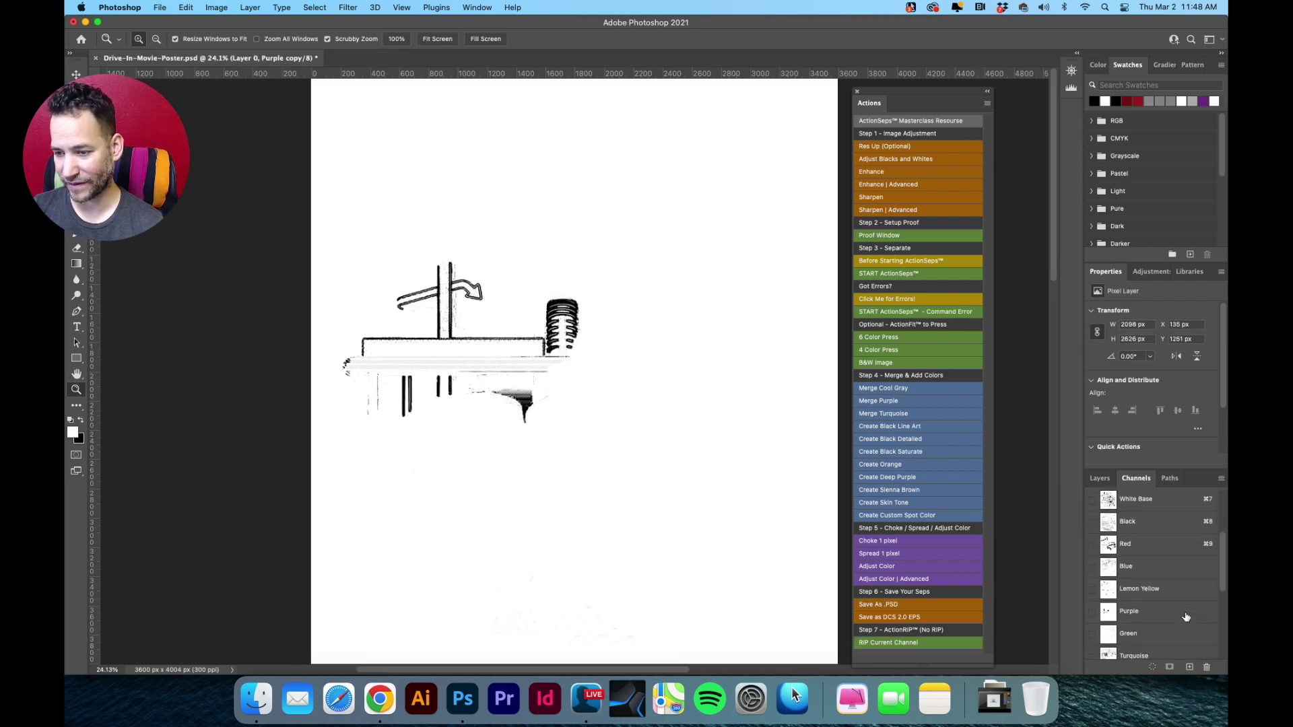
{"action": "scroll", "coordinate": [1163, 600], "scroll_direction": "down", "scroll_amount": 2}
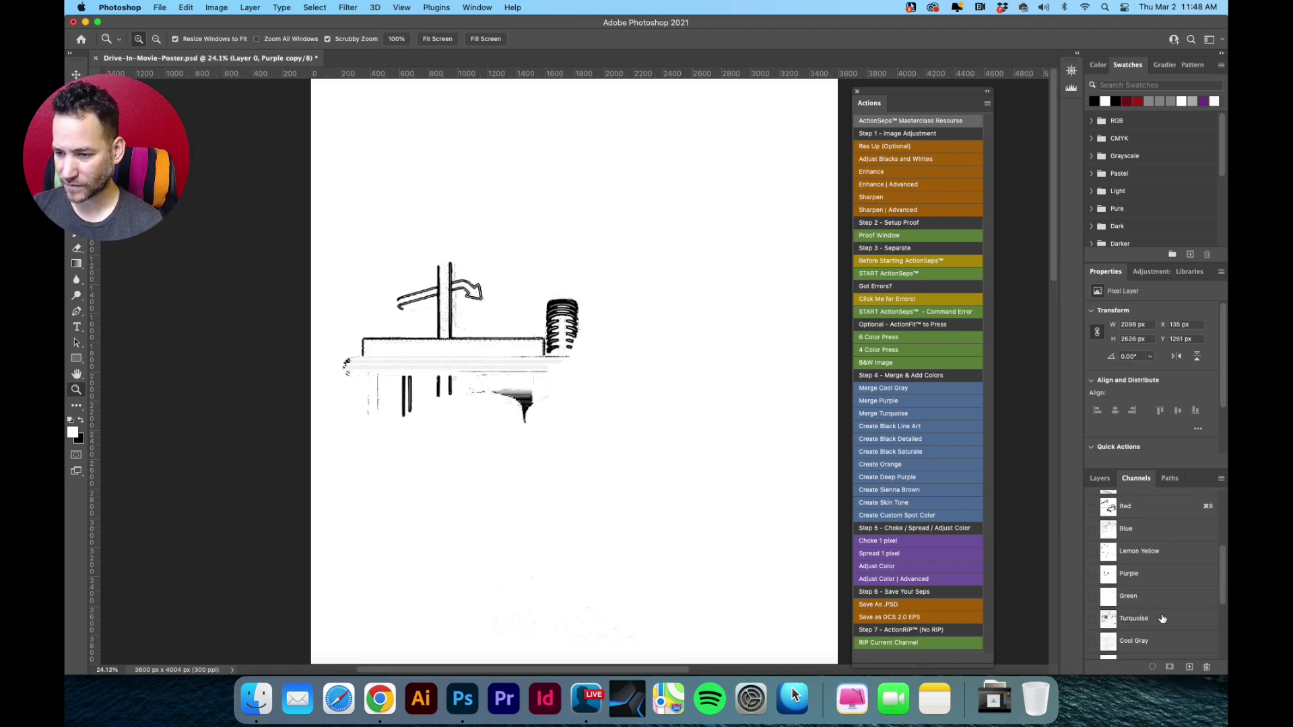
Step: Rip the Turquoise and Cool Gray channels at 1440 ppi with the 45 lpi halftone
{"action": "left_click", "coordinate": [1162, 618]}
{"action": "left_click", "coordinate": [910, 642]}
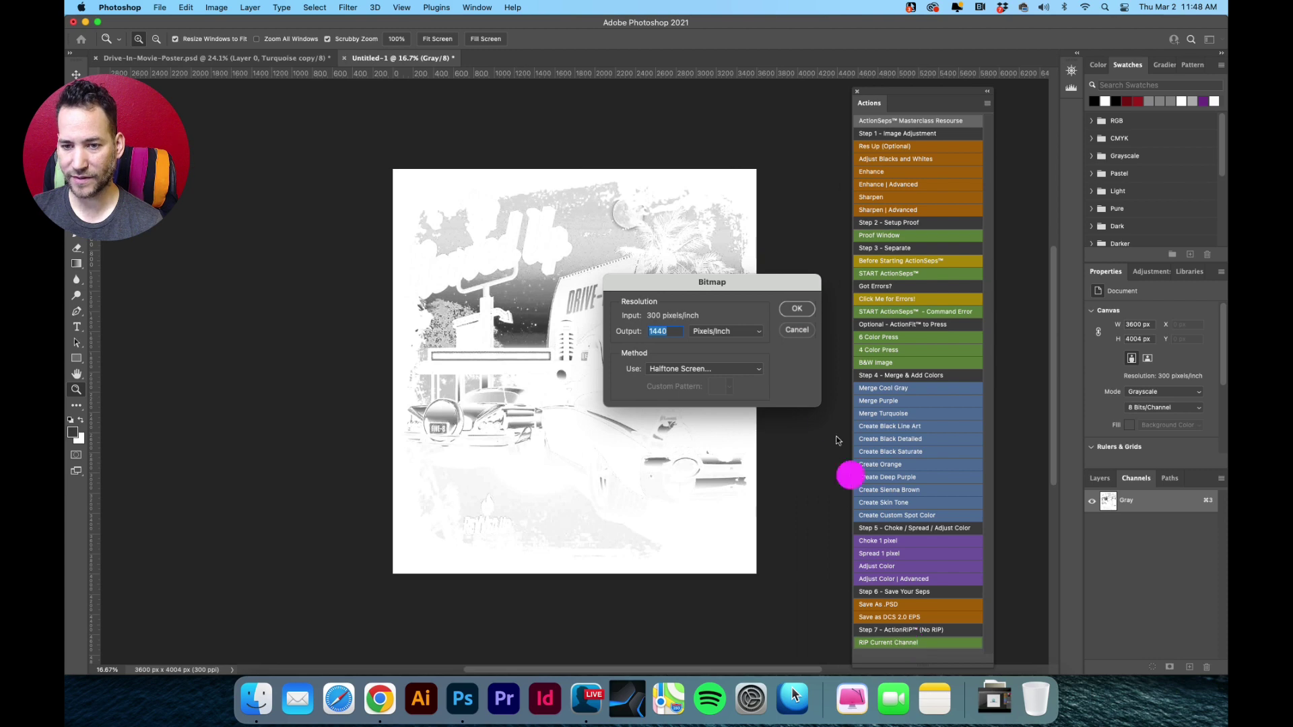
{"action": "left_click", "coordinate": [797, 309]}
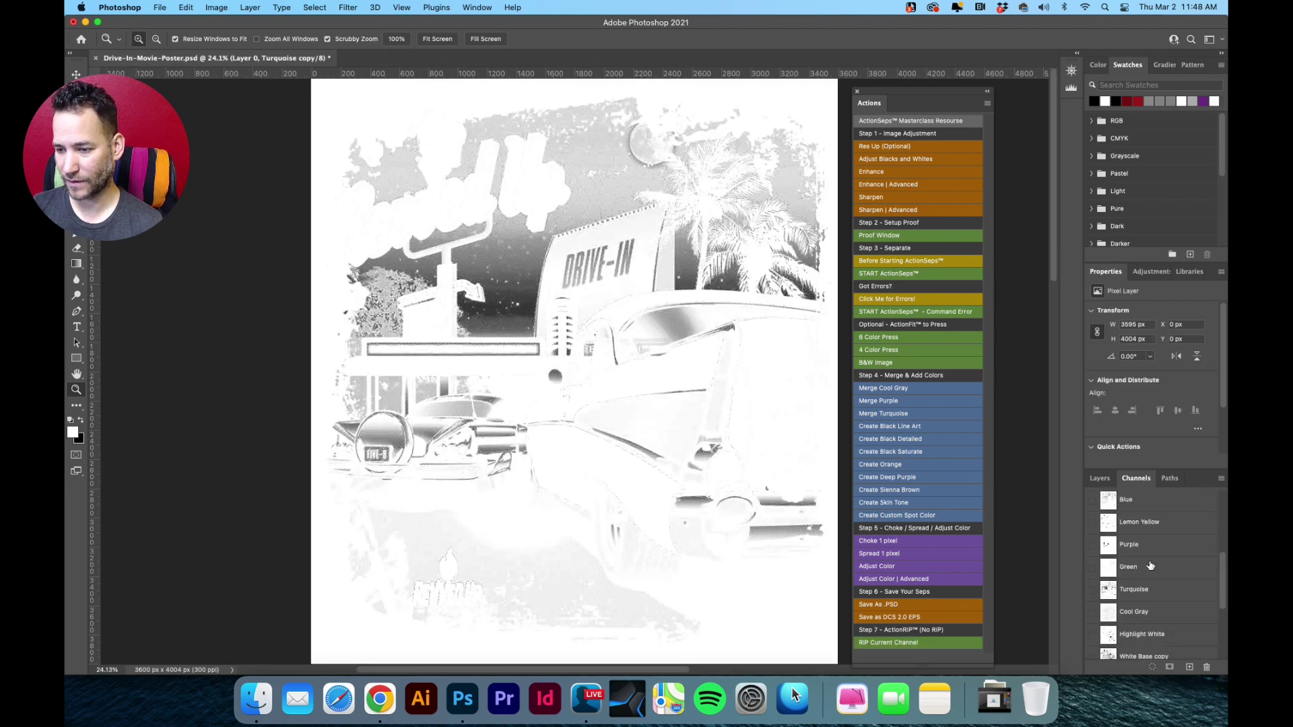
{"action": "left_click", "coordinate": [1165, 584]}
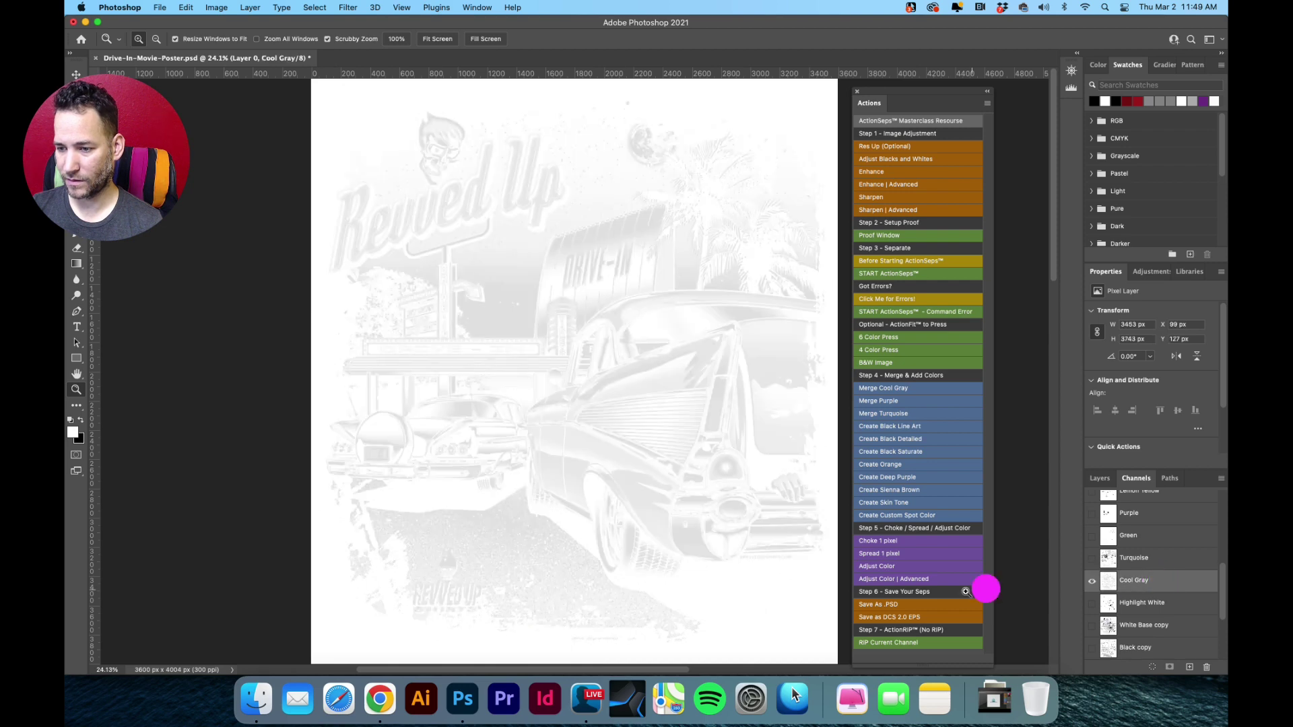
{"action": "left_click", "coordinate": [909, 642]}
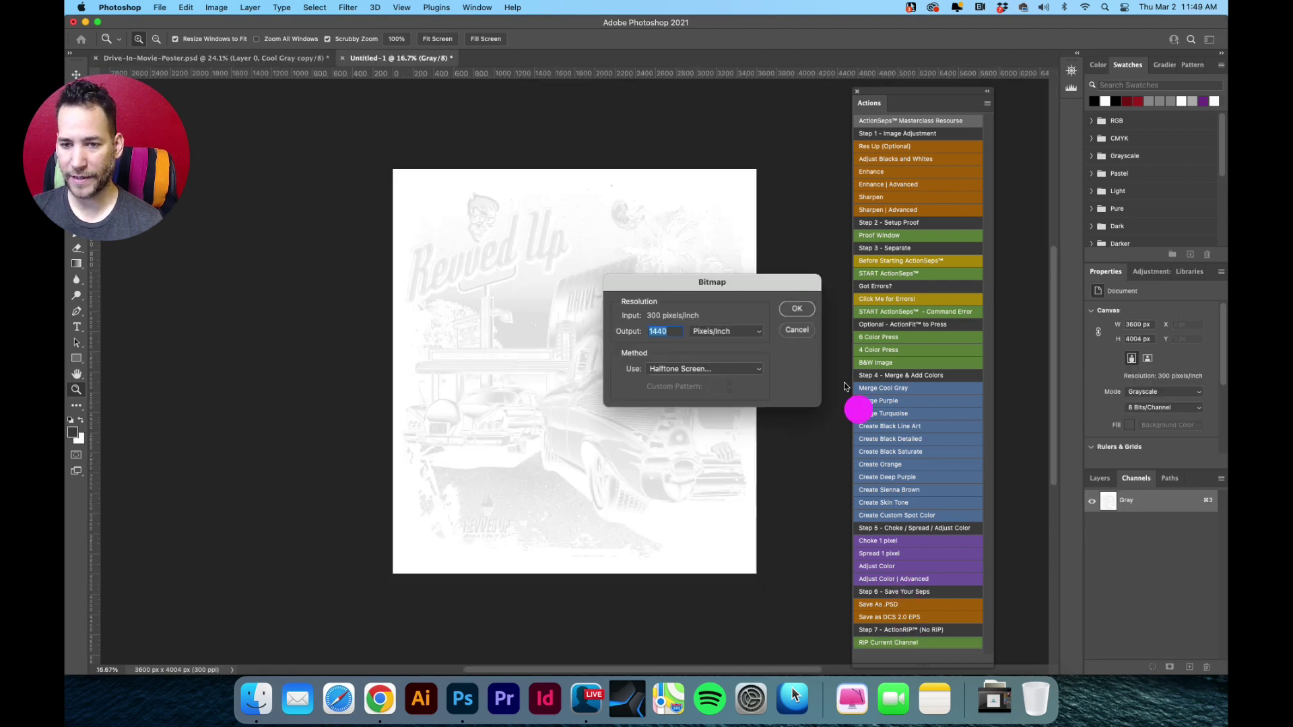
{"action": "left_click", "coordinate": [797, 308]}
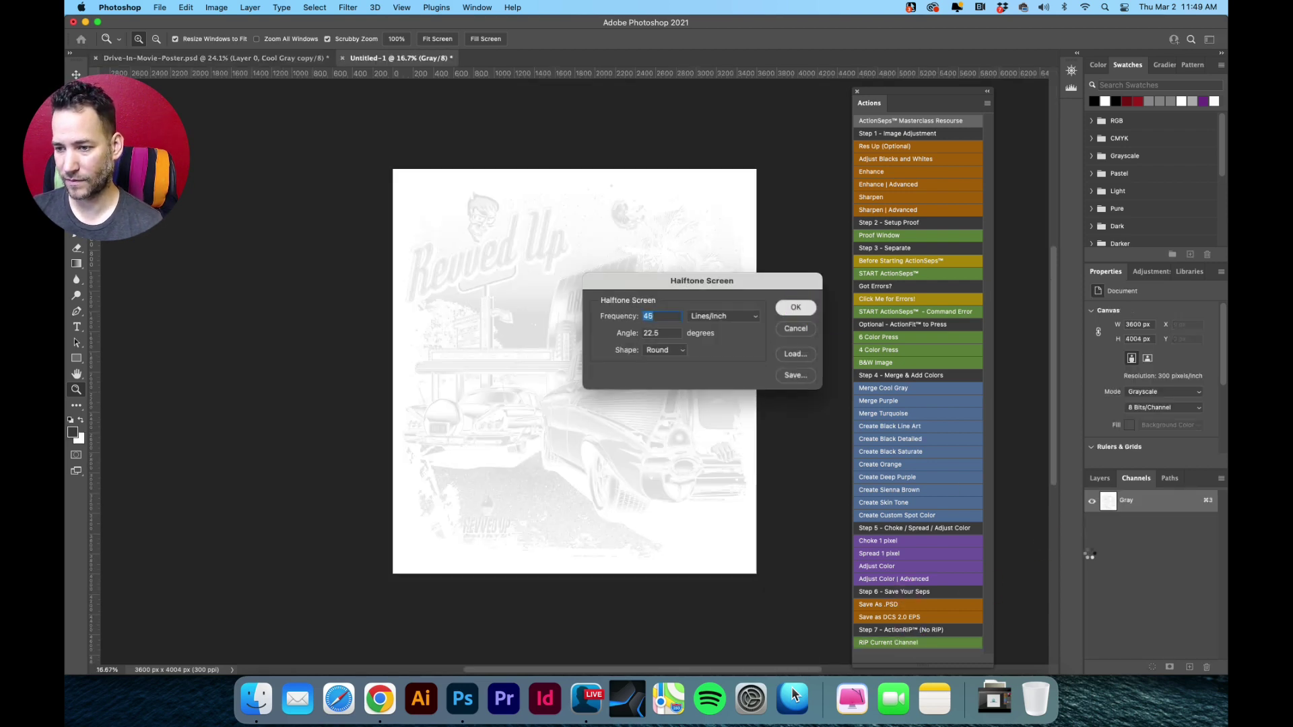
{"action": "key", "text": "Return"}
Step: Rip the Highlight White channel at 1440 ppi with the 45 lpi round-dot halftone
{"action": "left_click", "coordinate": [1145, 583]}
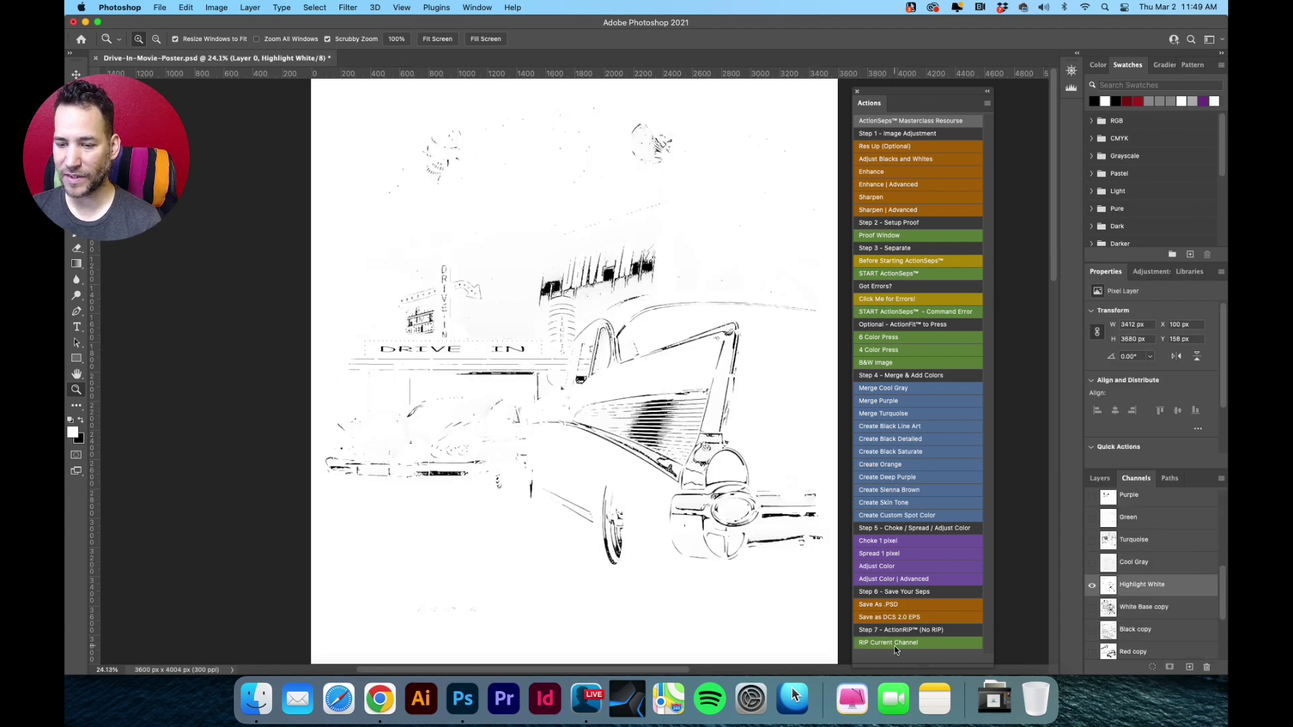
{"action": "left_click", "coordinate": [901, 643]}
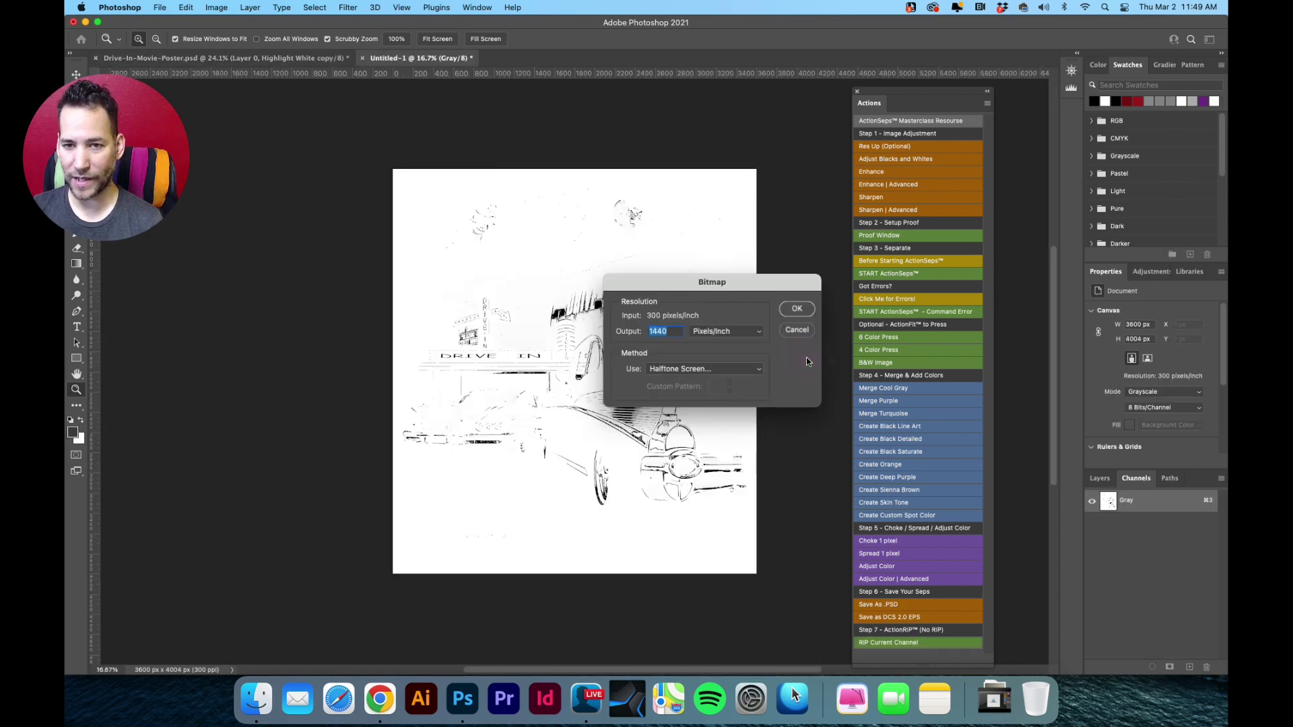
{"action": "left_click", "coordinate": [801, 310]}
{"action": "left_click", "coordinate": [800, 308]}
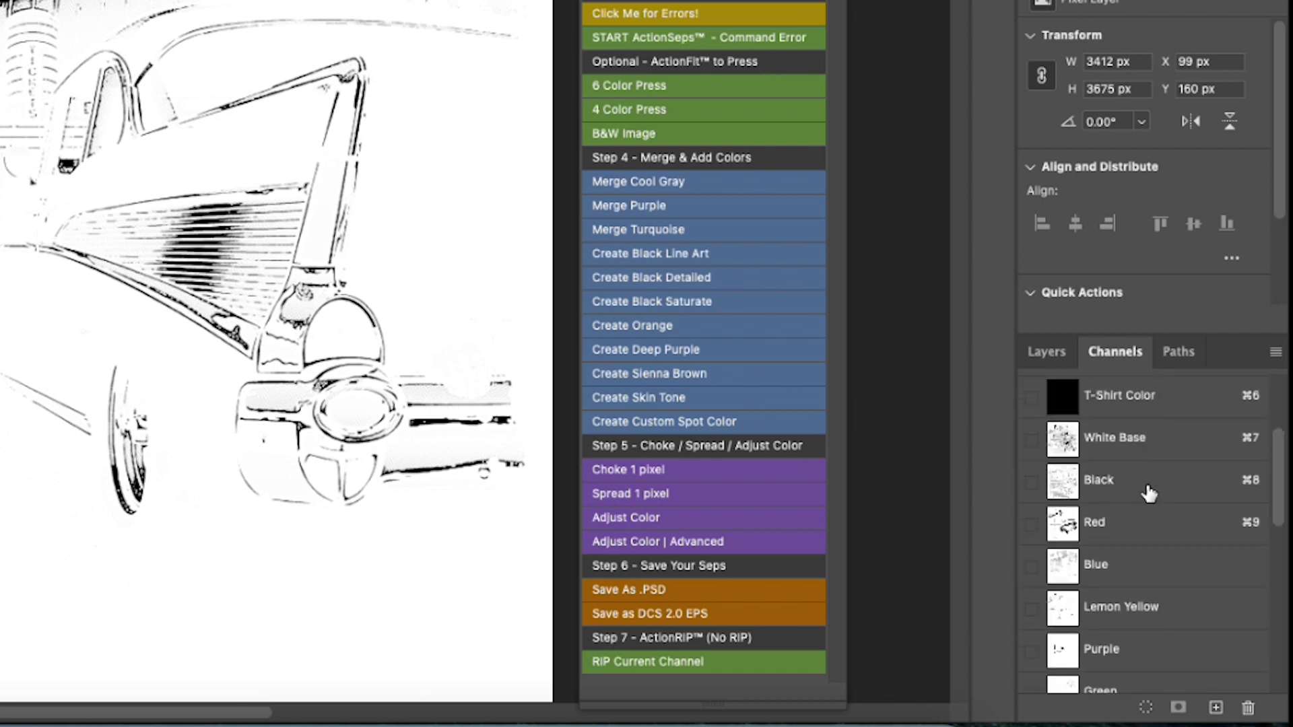
Step: Show the White Base channel alone and scroll through the list of copy channels
{"action": "left_click", "coordinate": [1175, 440]}
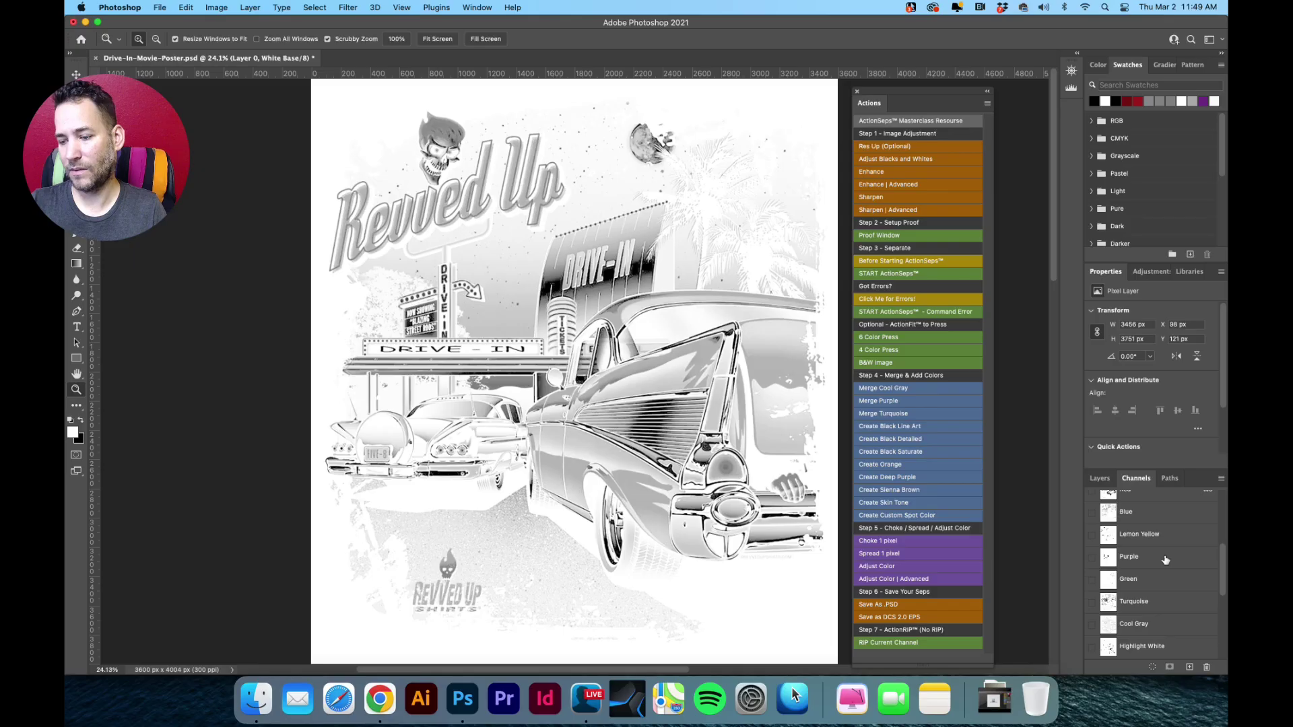
{"action": "scroll", "coordinate": [1170, 515], "scroll_direction": "down", "scroll_amount": 5}
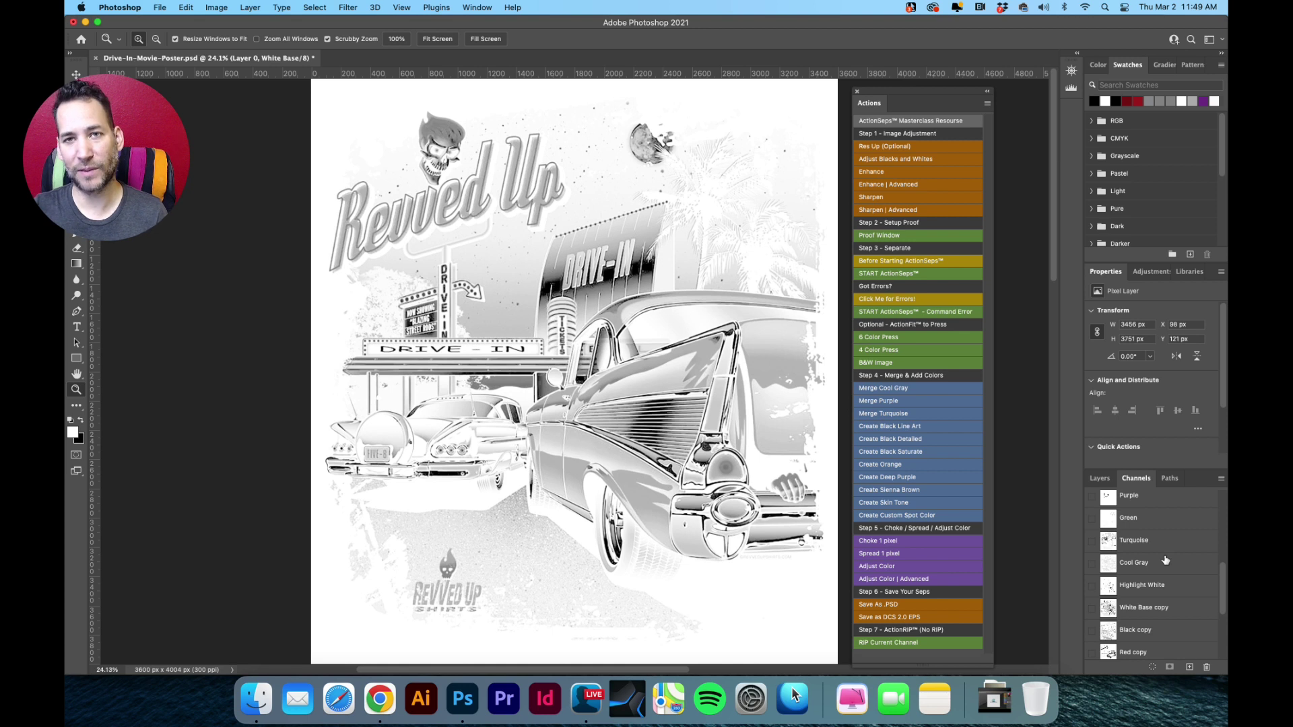
{"action": "scroll", "coordinate": [1165, 560], "scroll_direction": "down", "scroll_amount": 3}
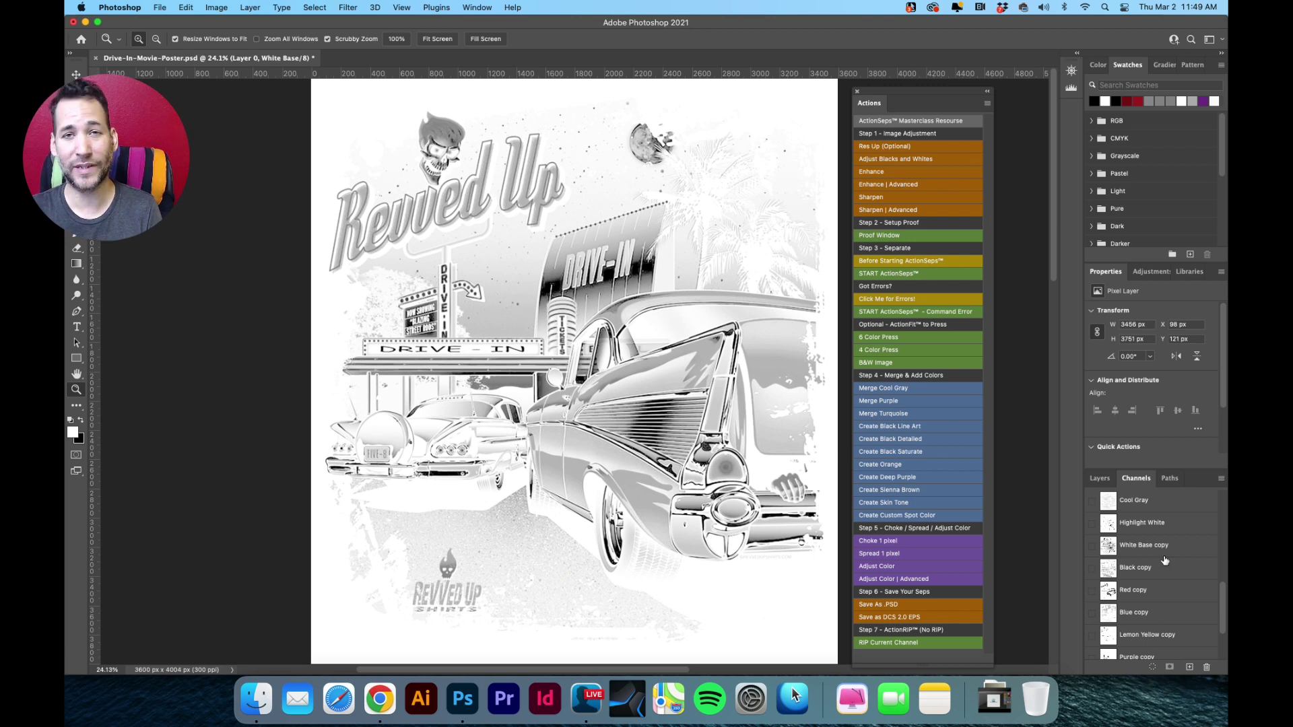
{"action": "scroll", "coordinate": [1165, 560], "scroll_direction": "up", "scroll_amount": 10}
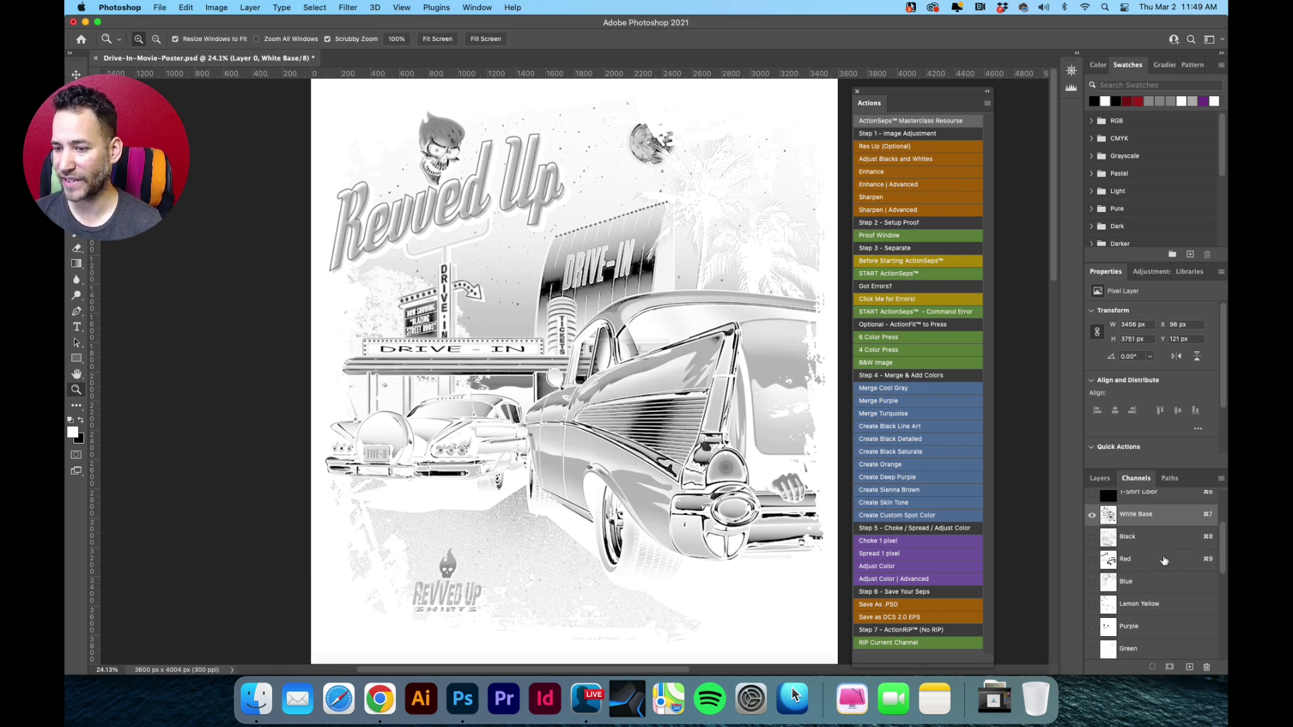
Step: Show T-Shirt Color, hide White Base, show White Base copy, and view at 100%
{"action": "left_click", "coordinate": [1158, 560]}
{"action": "left_click", "coordinate": [1092, 537]}
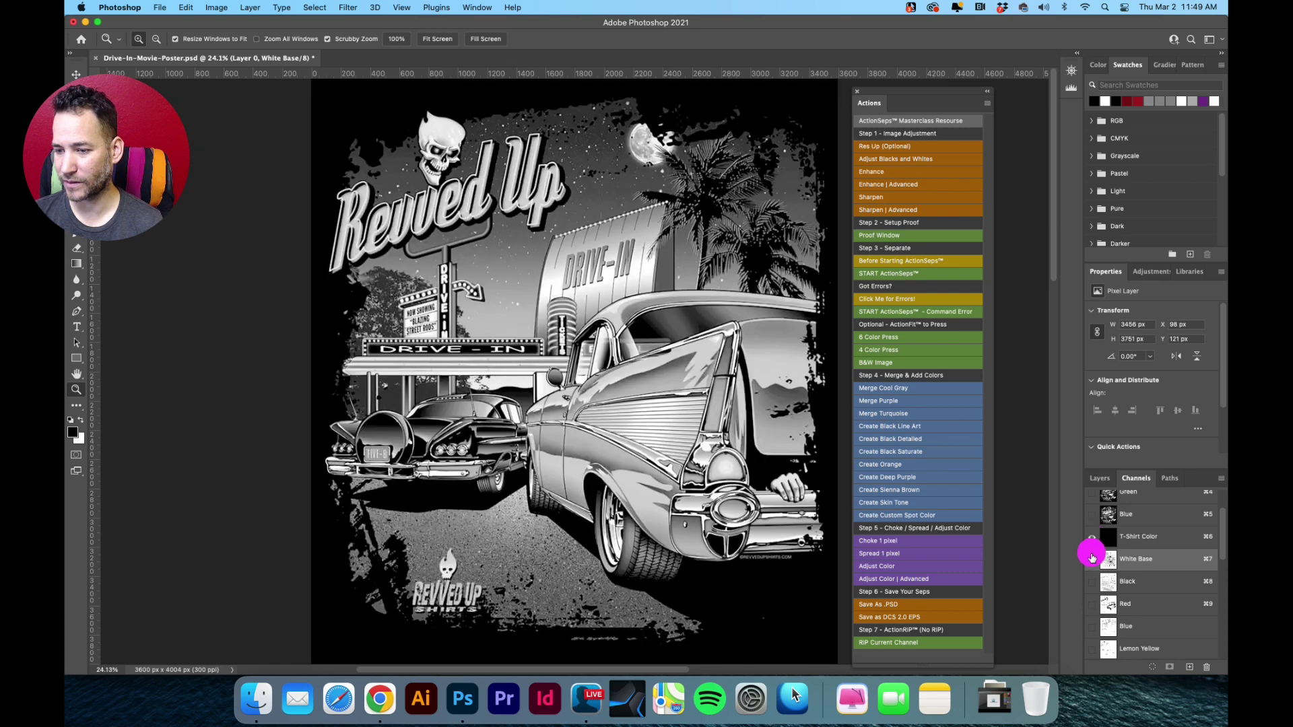
{"action": "left_click", "coordinate": [1091, 563]}
{"action": "scroll", "coordinate": [1170, 585], "scroll_direction": "down", "scroll_amount": 10}
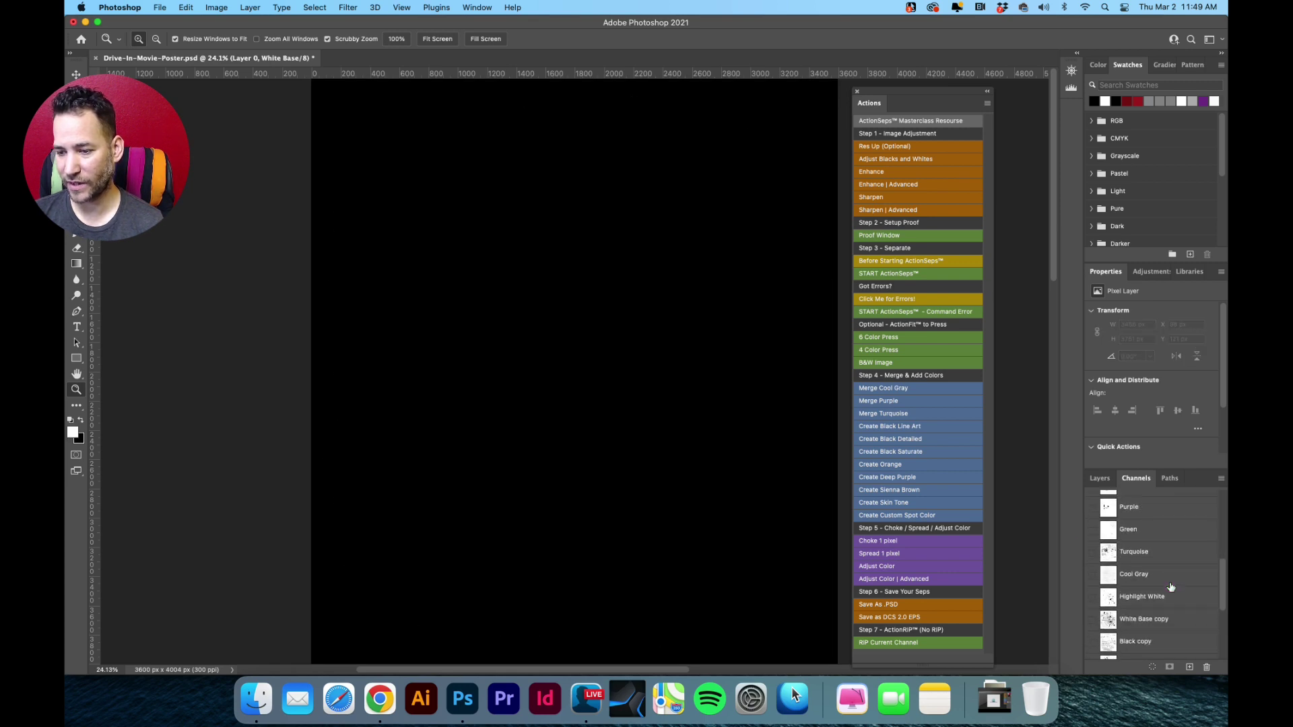
{"action": "scroll", "coordinate": [1171, 588], "scroll_direction": "up", "scroll_amount": 2}
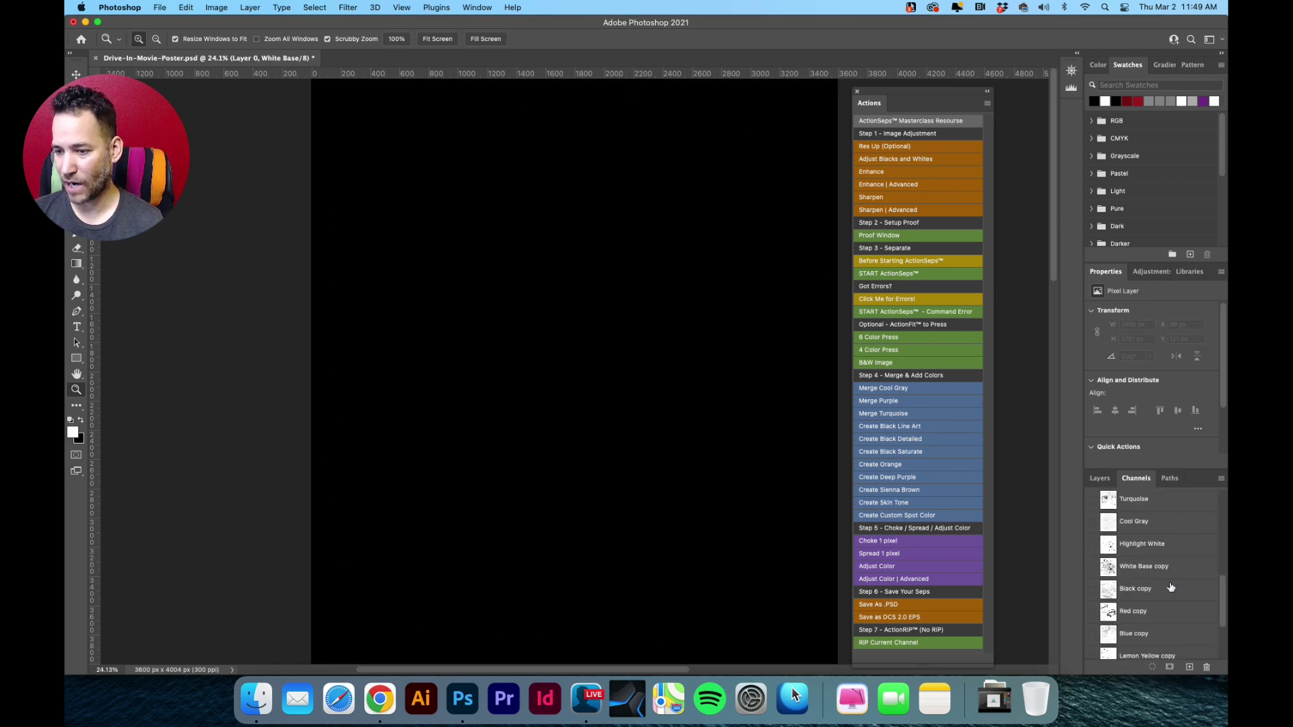
{"action": "left_click", "coordinate": [1092, 568]}
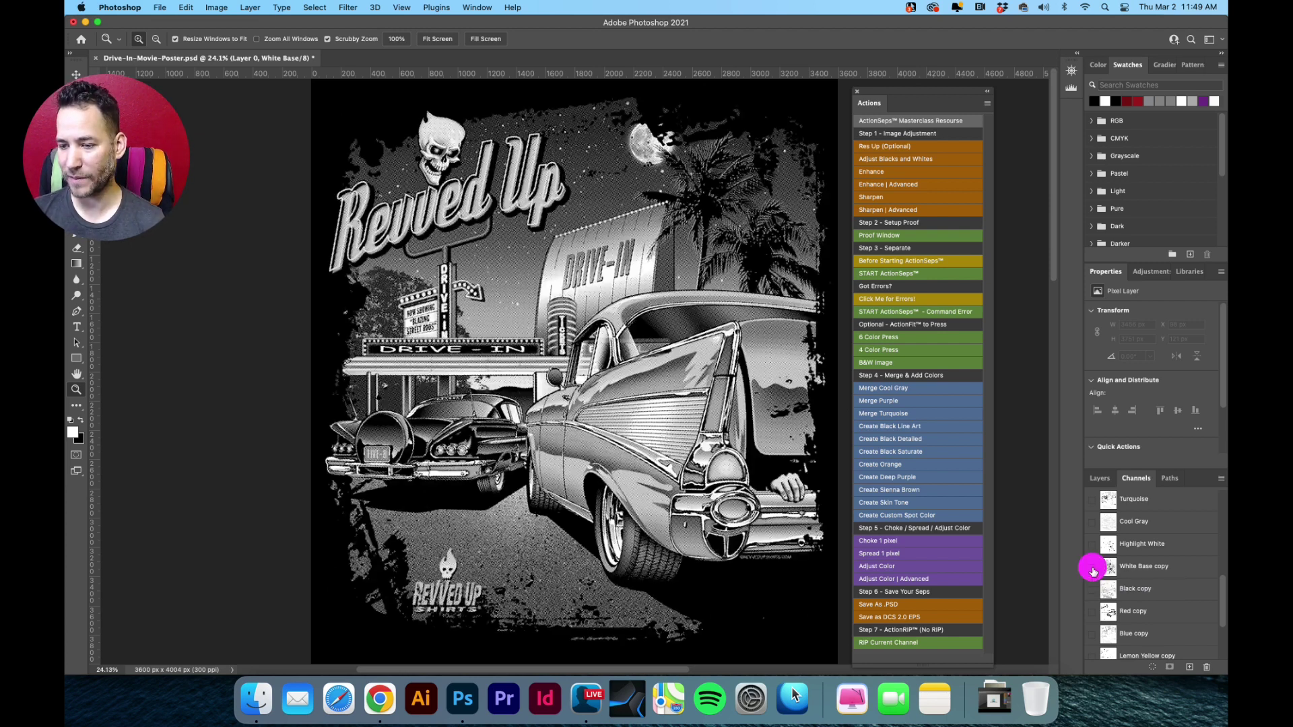
{"action": "double_click", "coordinate": [76, 390]}
Step: Turn on the Black, Red, Blue, Lemon Yellow and Purple copy channels
{"action": "scroll", "coordinate": [776, 307], "scroll_direction": "down", "scroll_amount": 3}
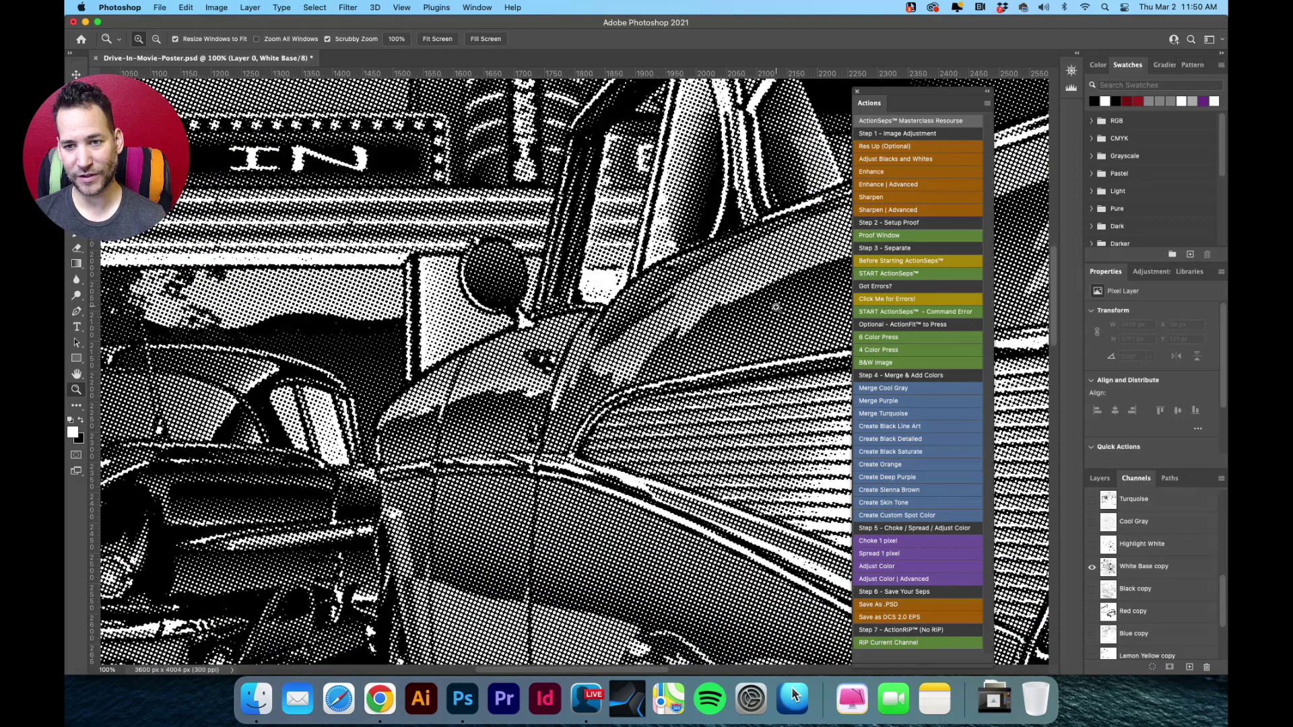
{"action": "left_click", "coordinate": [1091, 590]}
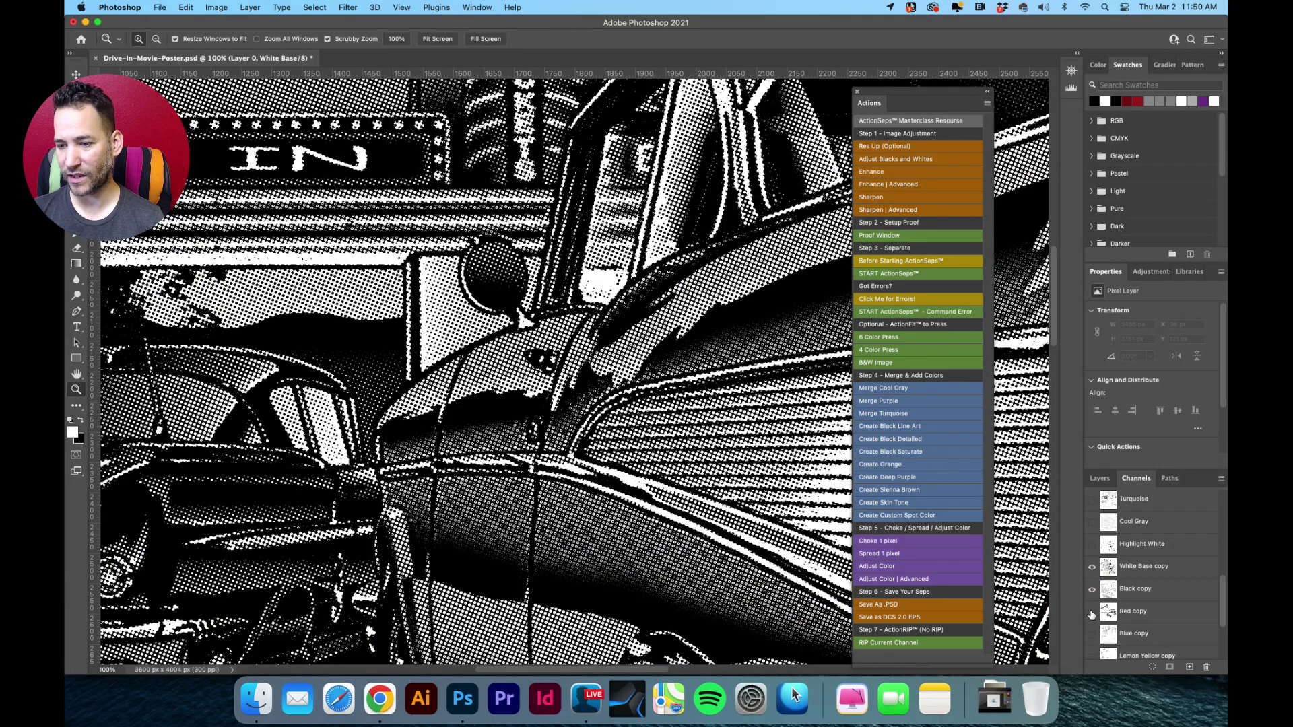
{"action": "left_click", "coordinate": [1092, 611]}
{"action": "scroll", "coordinate": [1151, 602], "scroll_direction": "down", "scroll_amount": 2}
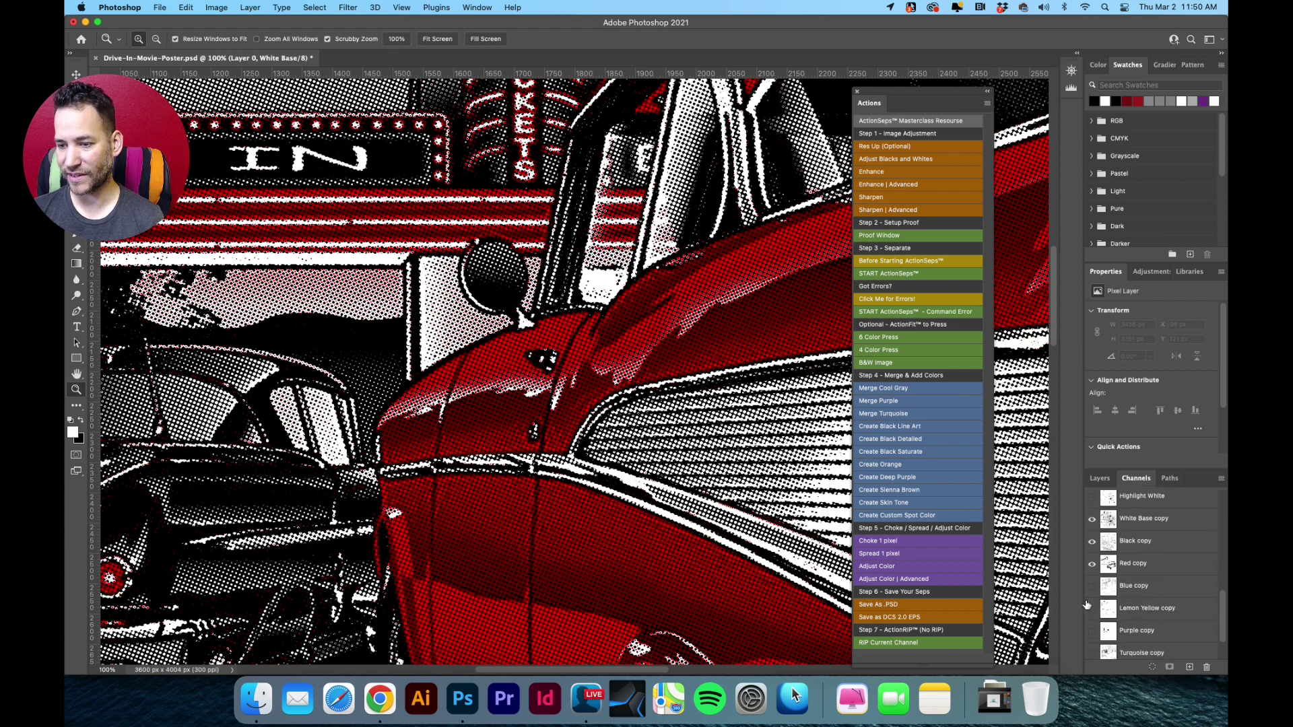
{"action": "left_click", "coordinate": [1092, 586]}
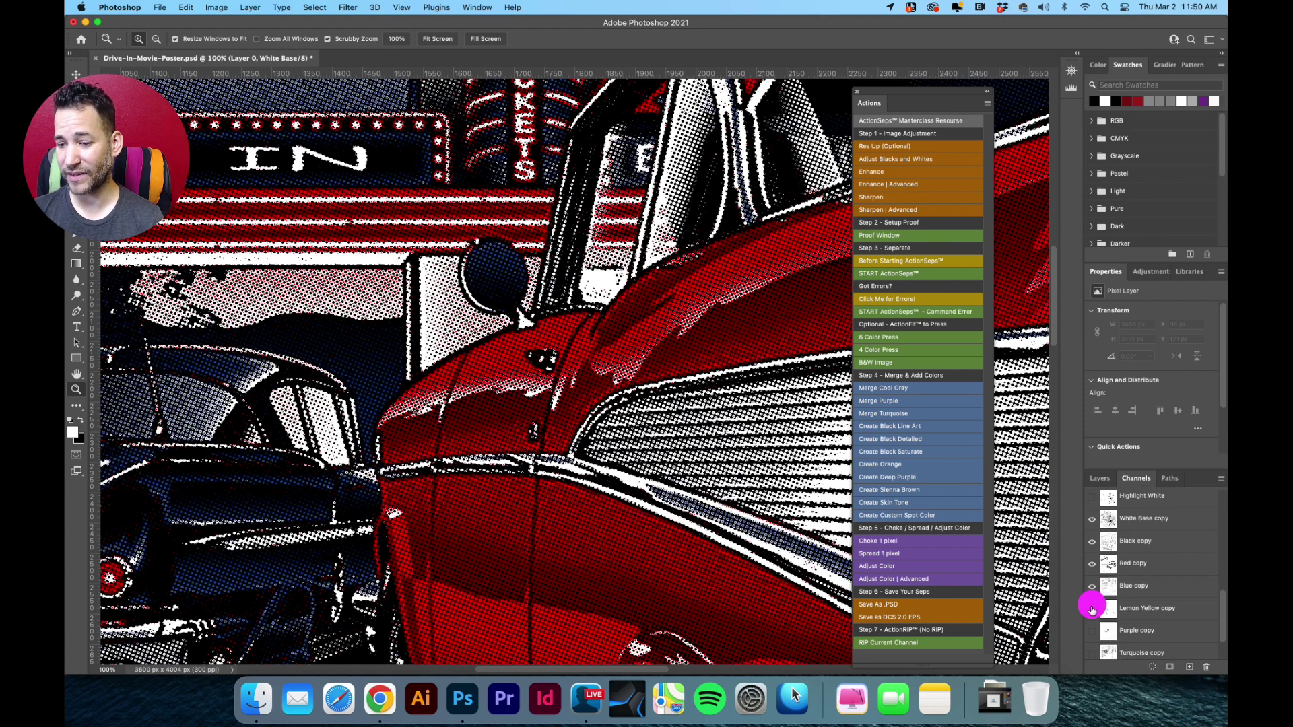
{"action": "left_click", "coordinate": [1091, 608]}
{"action": "left_click", "coordinate": [1092, 636]}
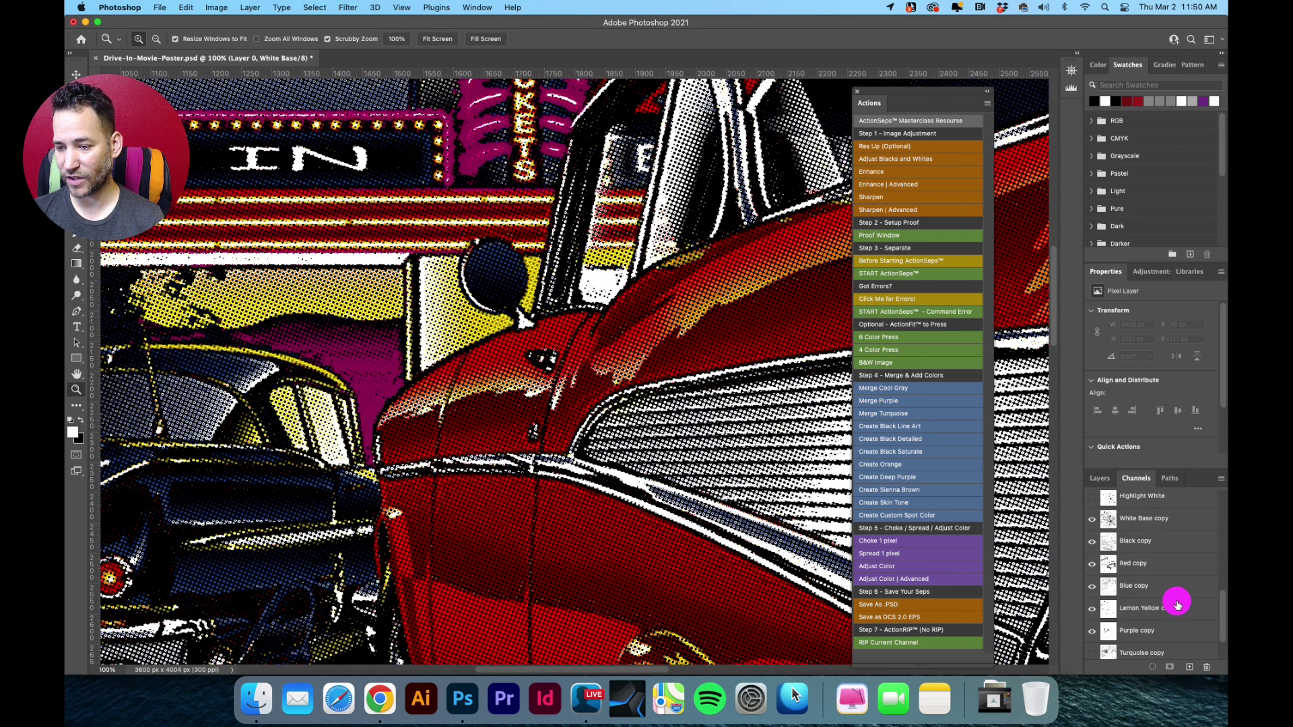
Step: Turn on the Turquoise, Cool Gray and Highlight White copy channels and pan slightly
{"action": "scroll", "coordinate": [1144, 599], "scroll_direction": "down", "scroll_amount": 2}
{"action": "left_click", "coordinate": [1092, 604]}
{"action": "left_click", "coordinate": [1092, 625]}
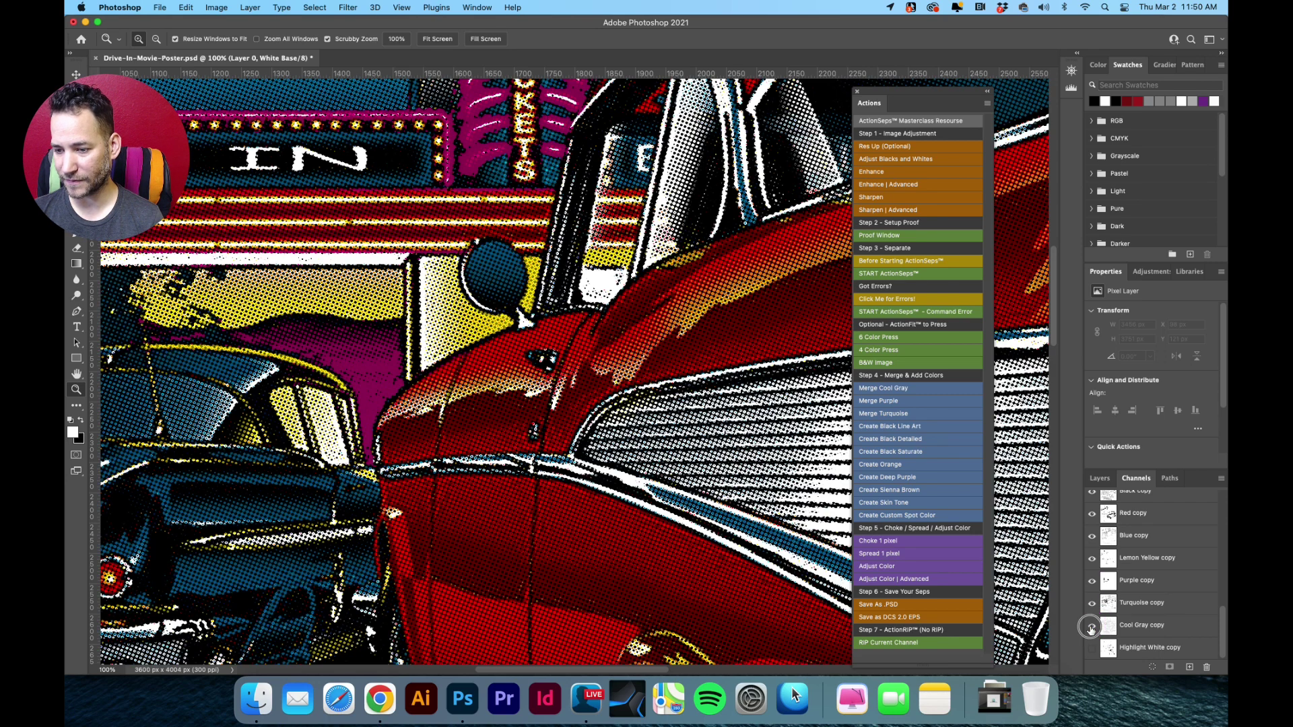
{"action": "left_click", "coordinate": [1092, 647]}
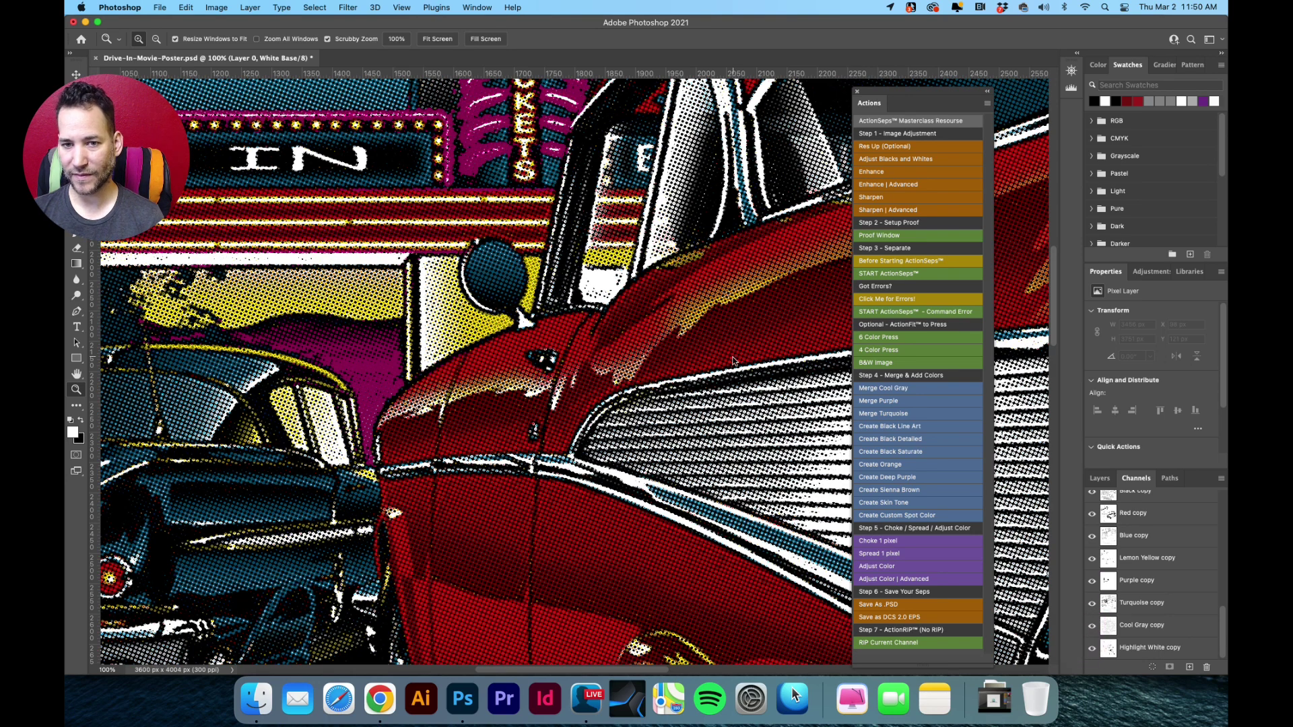
{"action": "key", "text": "space"}
{"action": "mouse_move", "coordinate": [763, 277]}
{"action": "left_mouse_down"}
{"action": "mouse_move", "coordinate": [662, 283]}
{"action": "mouse_move", "coordinate": [730, 280]}
{"action": "mouse_move", "coordinate": [746, 264]}
{"action": "left_mouse_up"}
Step: Zoom in on the halftone dots, then fit the whole poster on screen and zoom out
{"action": "key", "text": "super+space"}
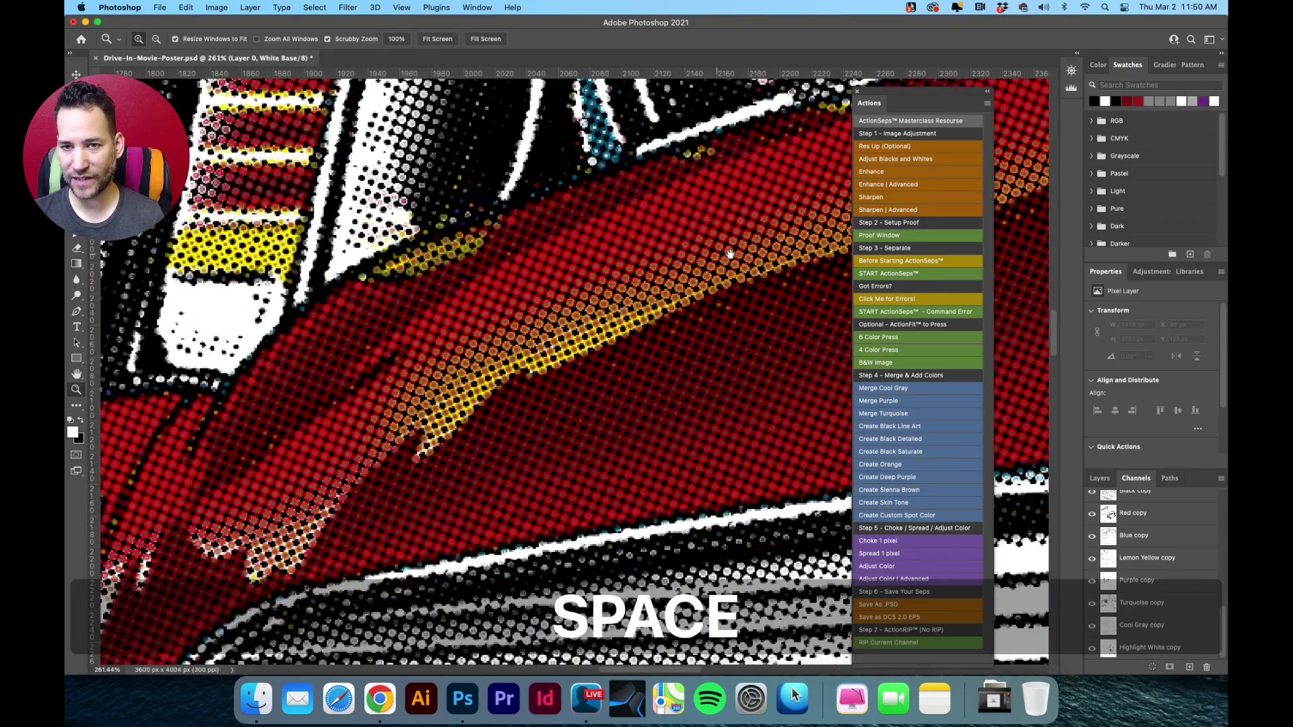
{"action": "key", "text": "alt+super+space"}
{"action": "left_click_drag", "start_coordinate": [684, 309], "coordinate": [651, 343]}
{"action": "key", "text": "super+0"}
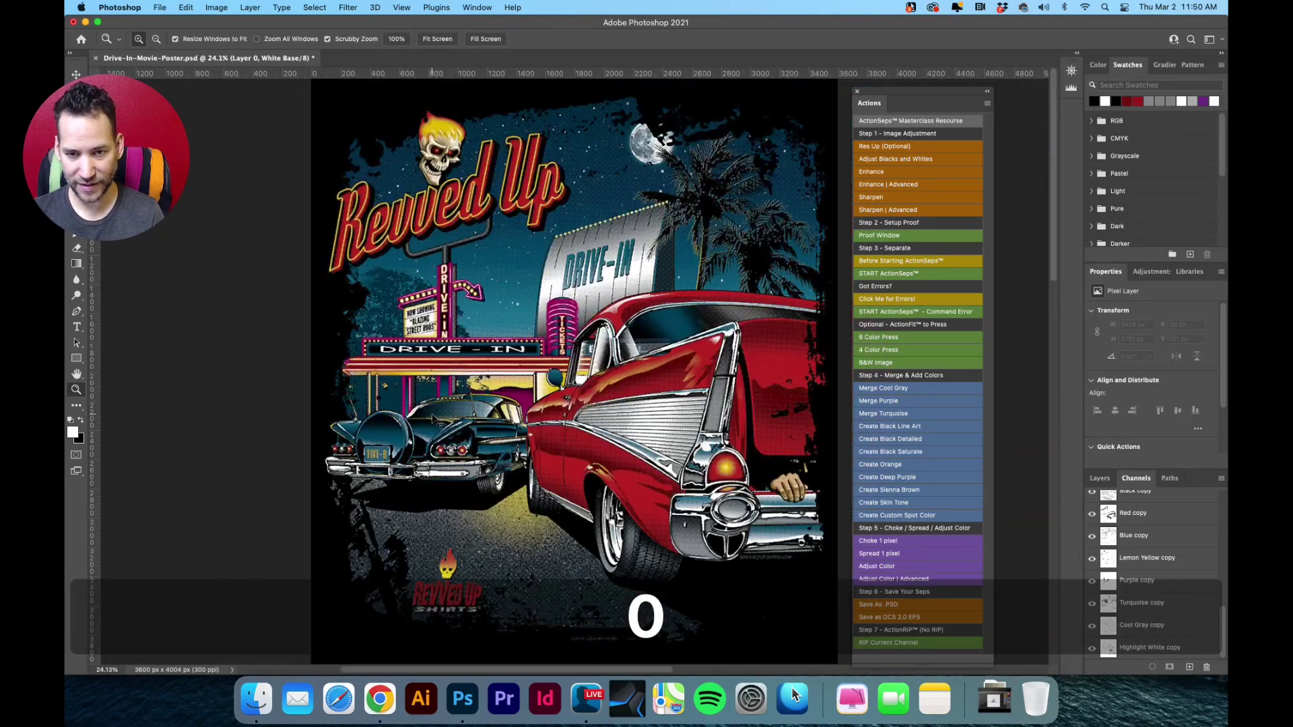
{"action": "key", "text": "alt+super+space"}
{"action": "left_click", "coordinate": [612, 416]}
{"action": "left_click_drag", "start_coordinate": [612, 417], "coordinate": [629, 354]}
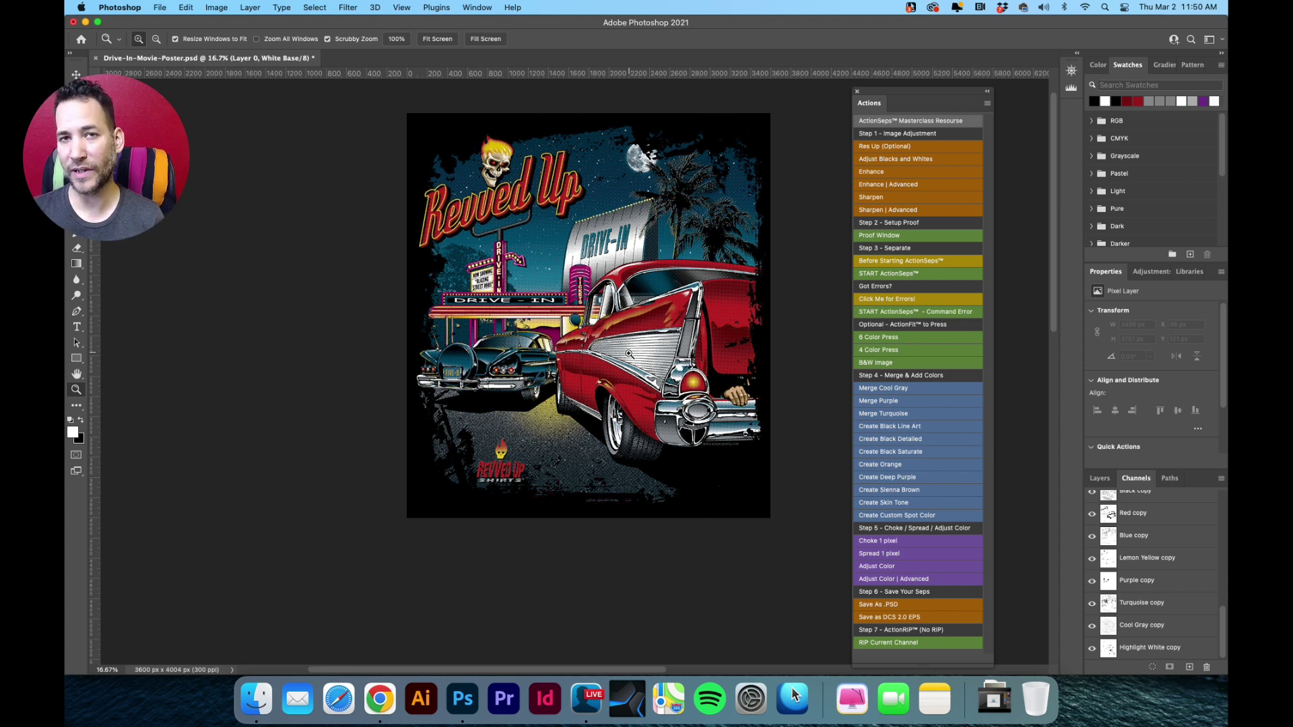
{"action": "double_click", "coordinate": [77, 389]}
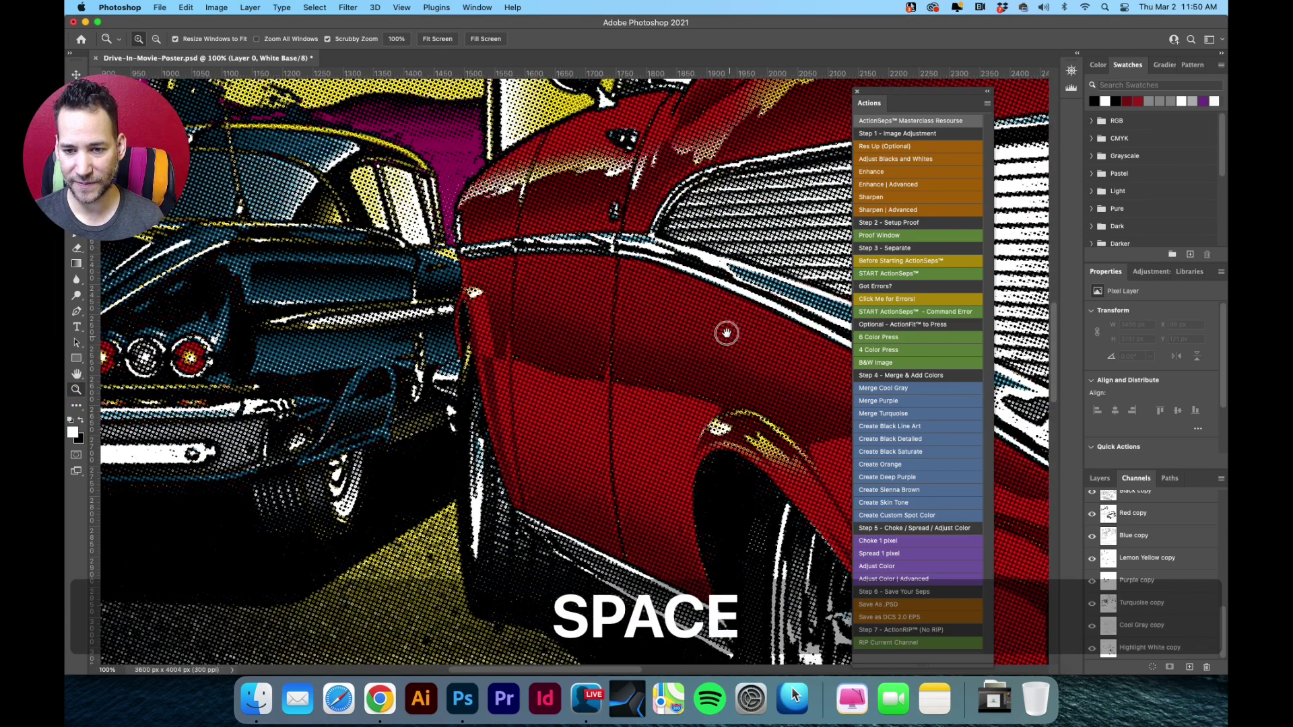
{"action": "left_click_drag", "start_coordinate": [726, 333], "coordinate": [678, 168]}
{"action": "left_click_drag", "start_coordinate": [483, 471], "coordinate": [568, 208]}
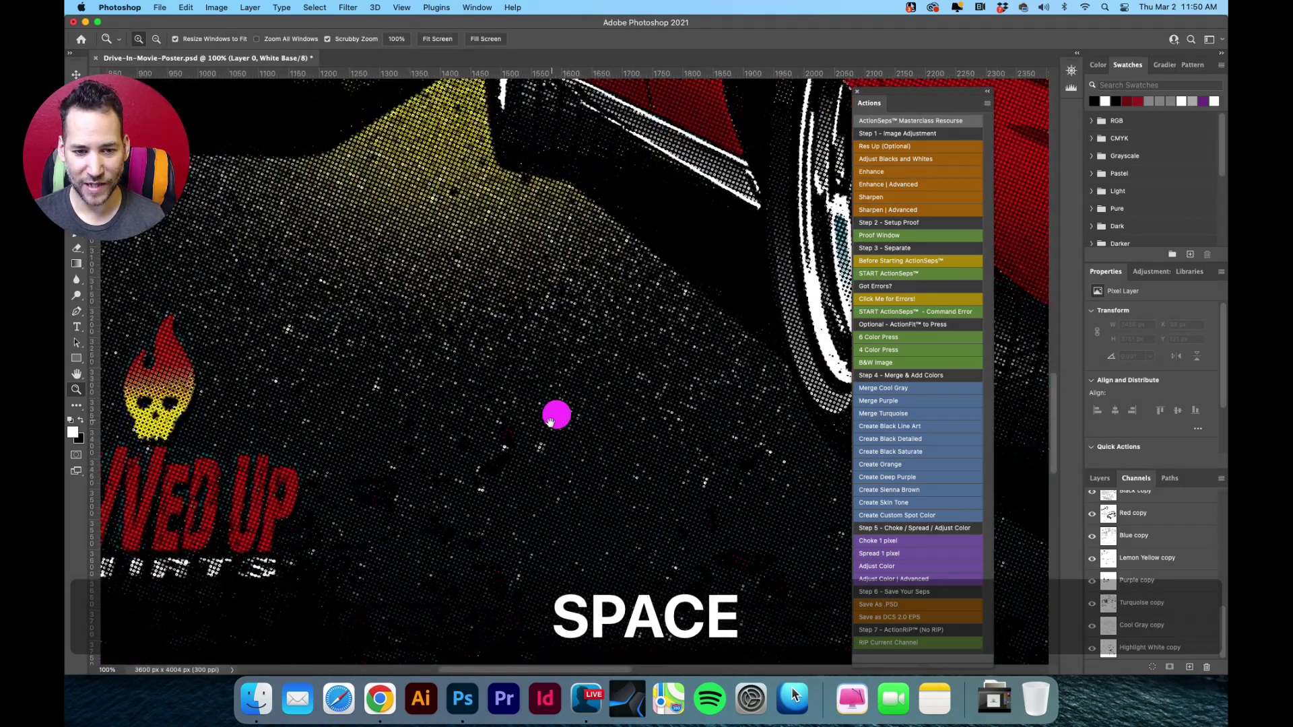
{"action": "left_click_drag", "start_coordinate": [550, 421], "coordinate": [600, 265]}
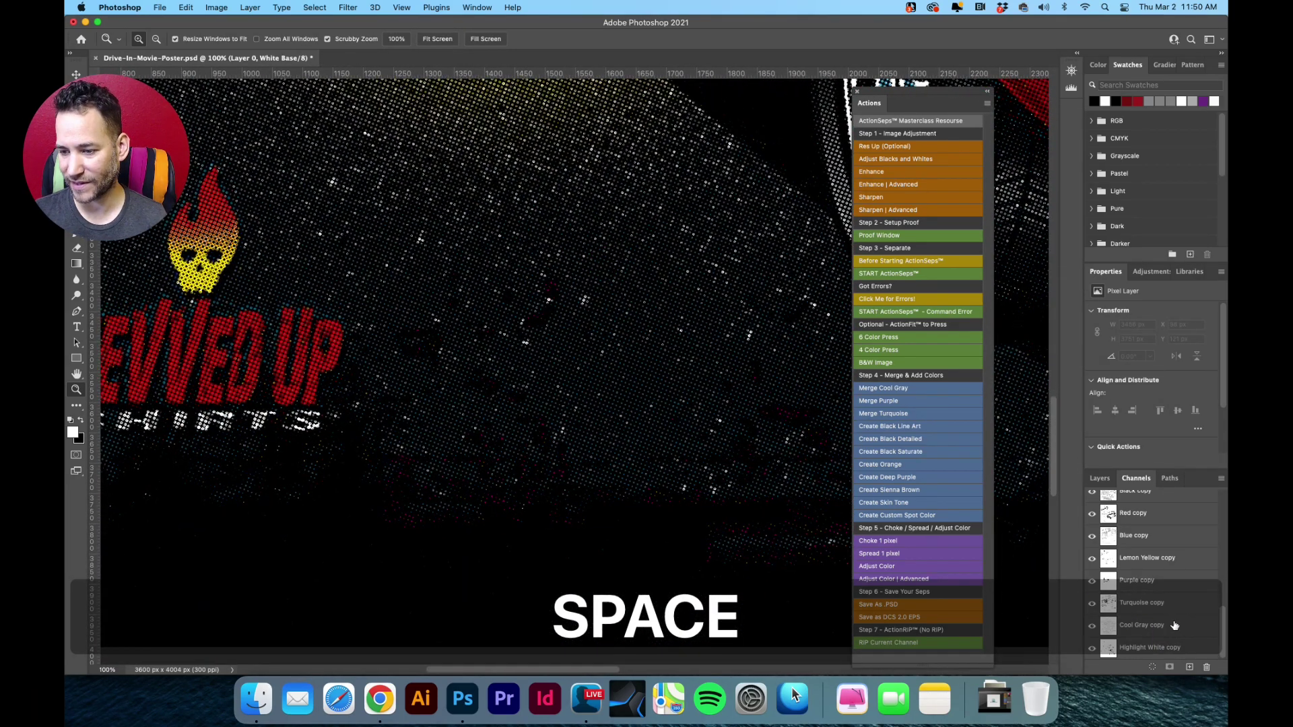
{"action": "left_click", "coordinate": [1092, 648]}
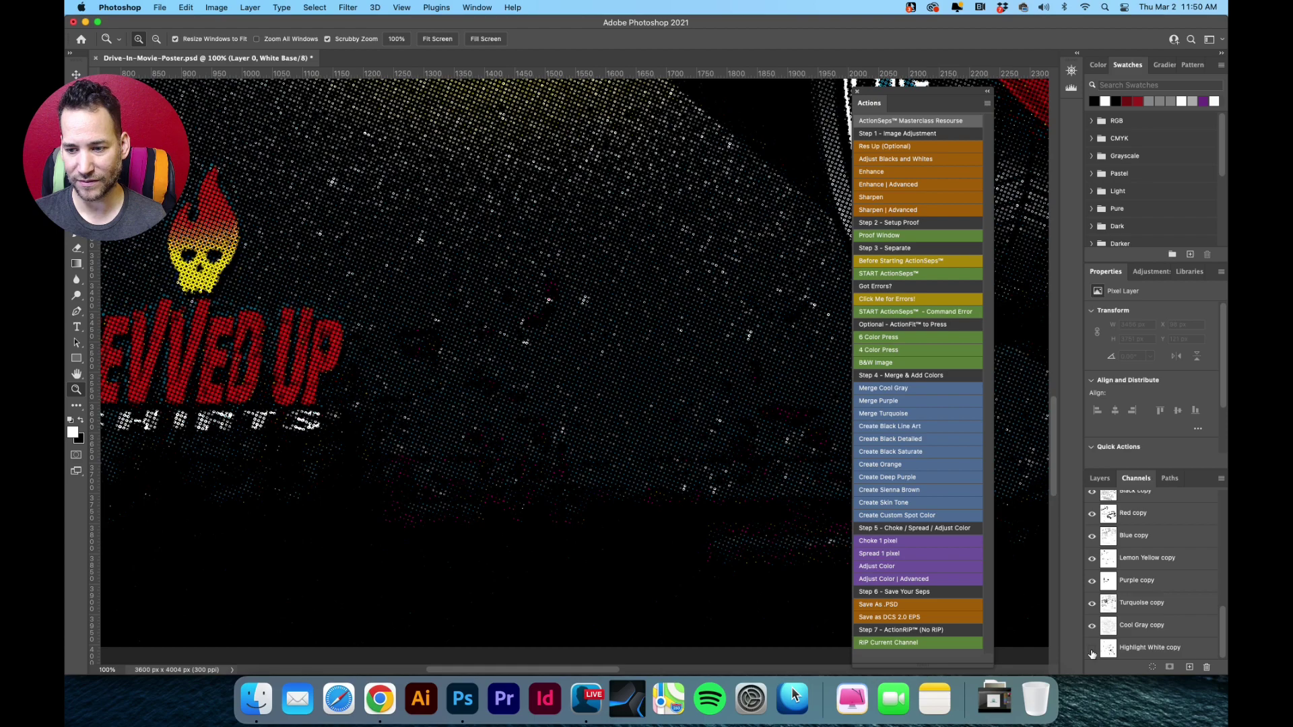
{"action": "left_click_drag", "start_coordinate": [693, 196], "coordinate": [684, 395]}
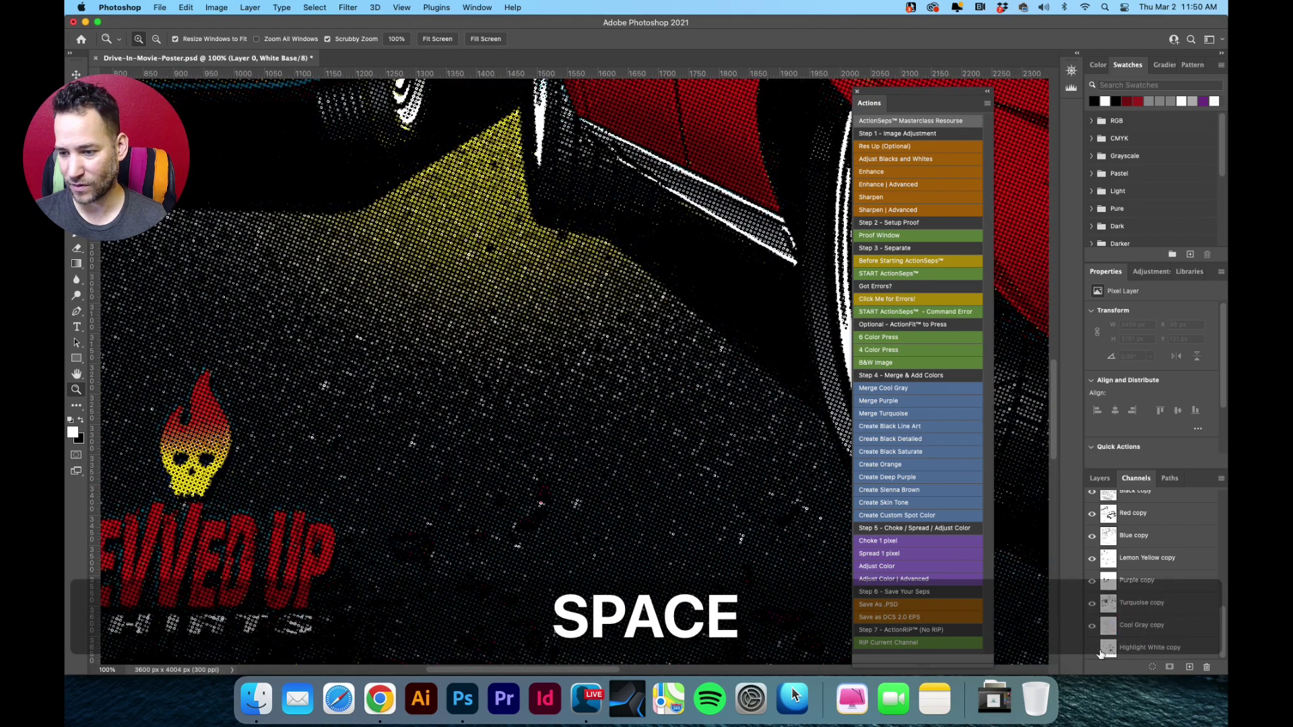
{"action": "left_click", "coordinate": [1092, 649]}
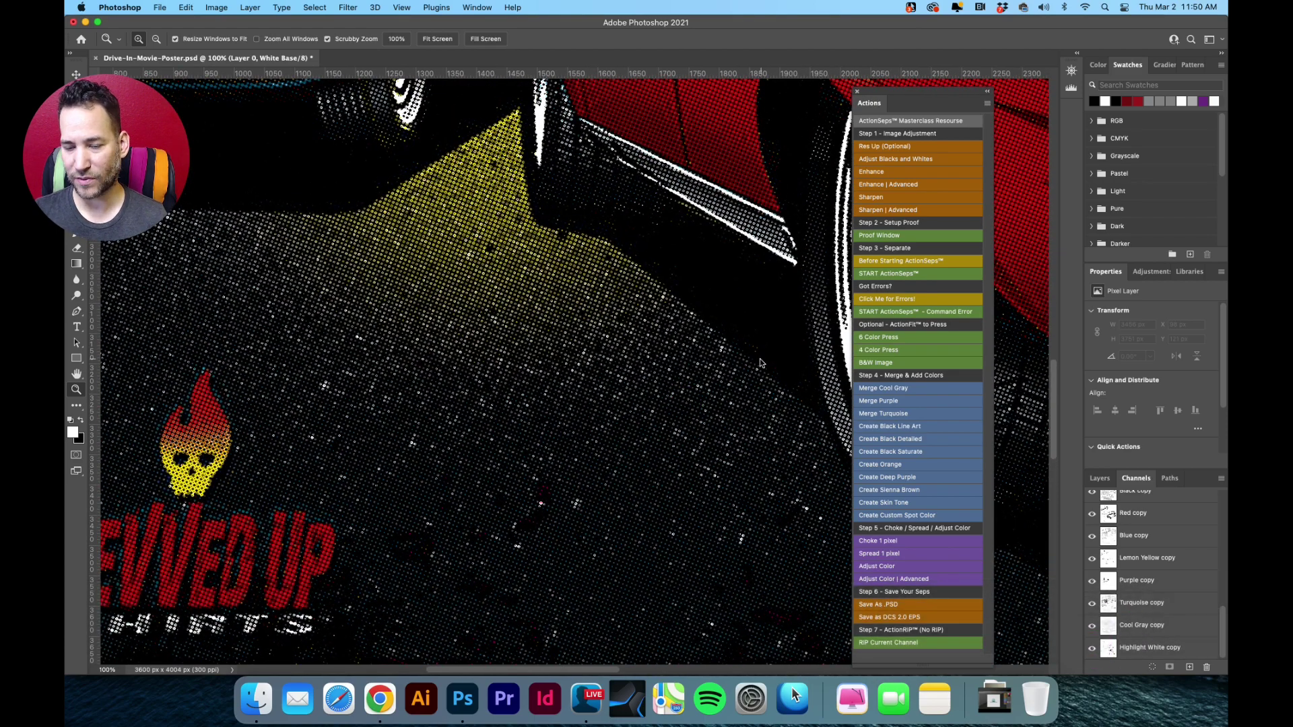
{"action": "left_click_drag", "start_coordinate": [692, 255], "coordinate": [663, 451]}
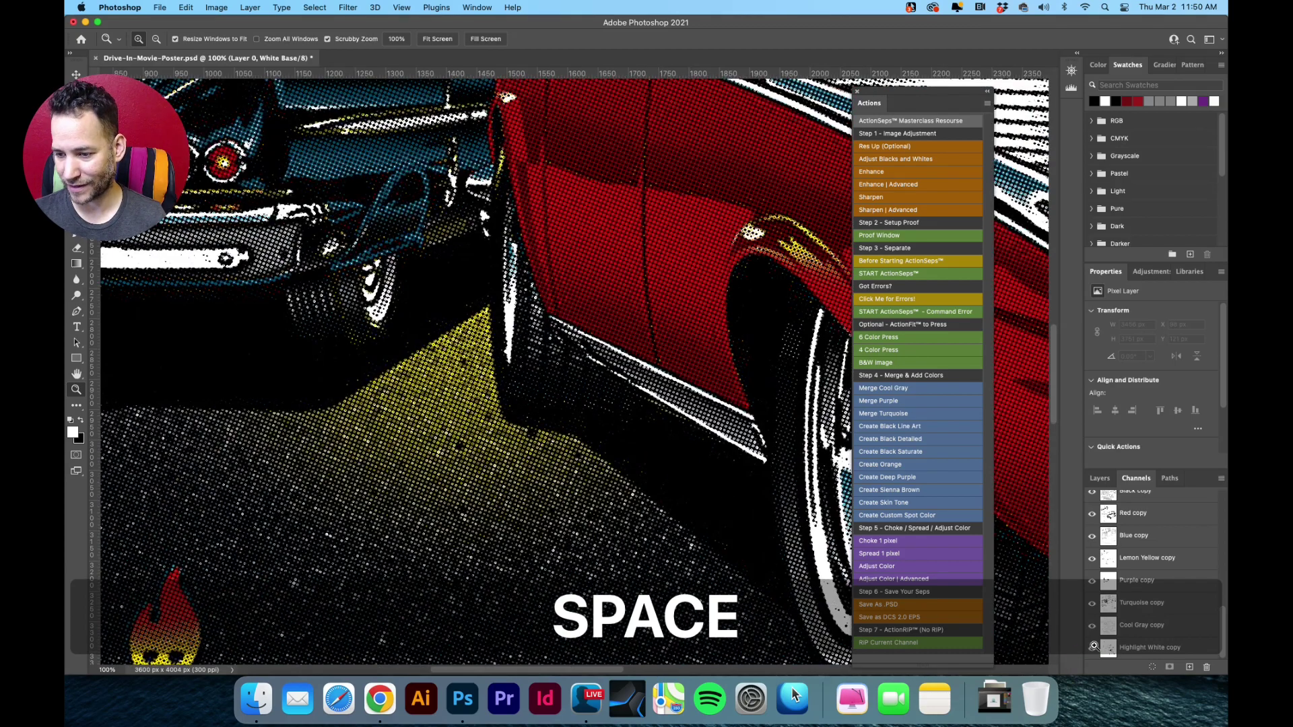
{"action": "left_click", "coordinate": [1092, 647]}
{"action": "left_click", "coordinate": [1091, 647]}
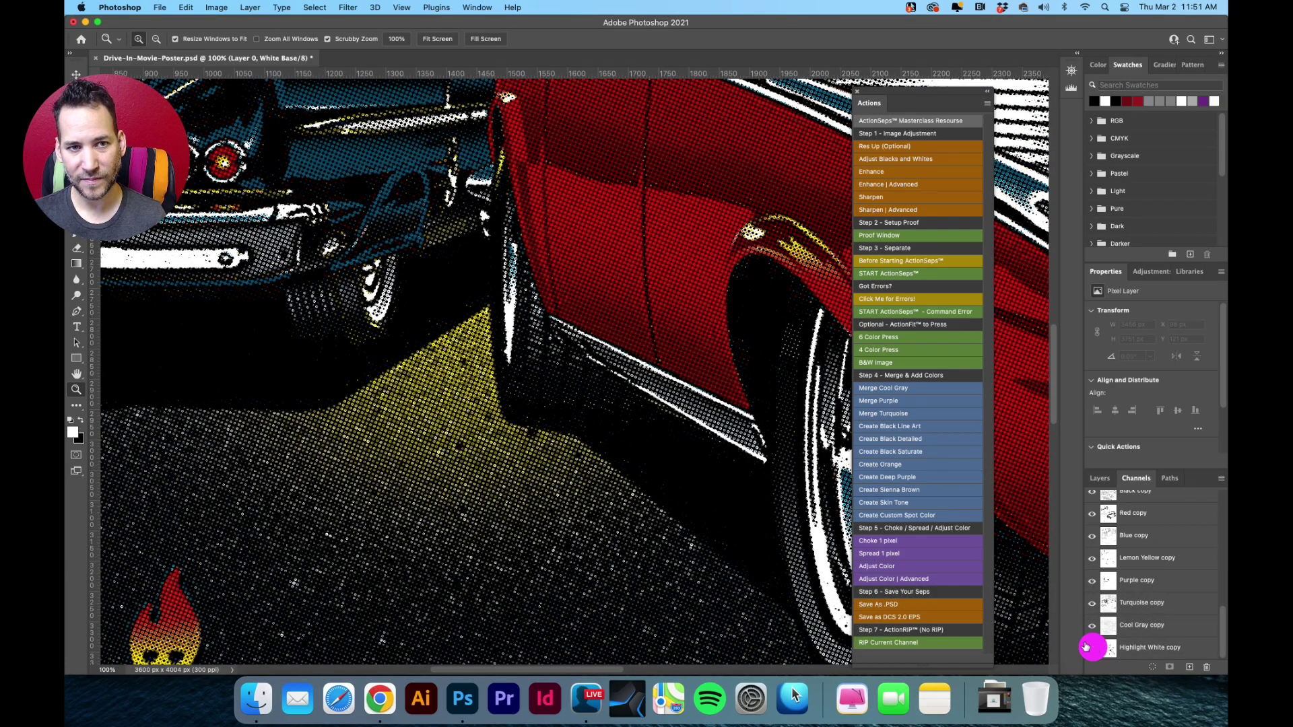
{"action": "left_click_drag", "start_coordinate": [628, 252], "coordinate": [753, 366]}
{"action": "left_click", "coordinate": [620, 303], "text": "super"}
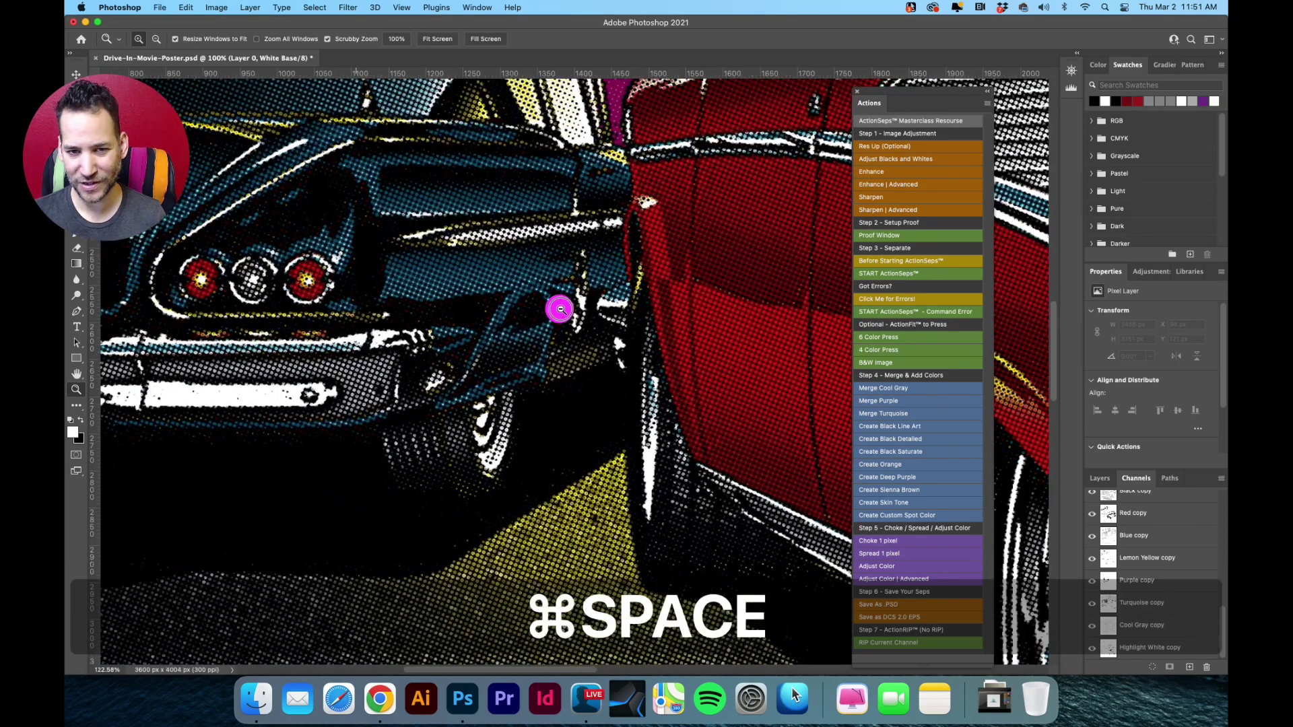
{"action": "left_click", "coordinate": [559, 309], "text": "super"}
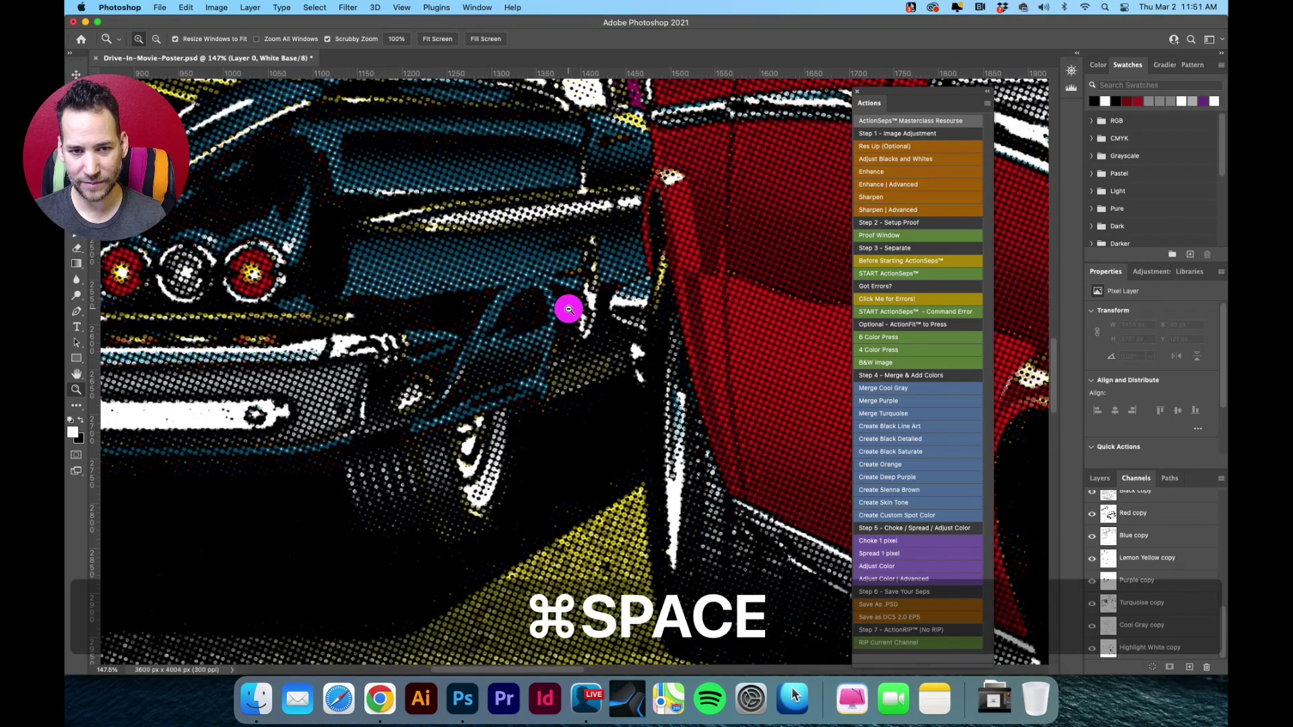
{"action": "left_click", "coordinate": [1092, 648]}
{"action": "left_click", "coordinate": [1092, 648]}
{"action": "key", "text": "space"}
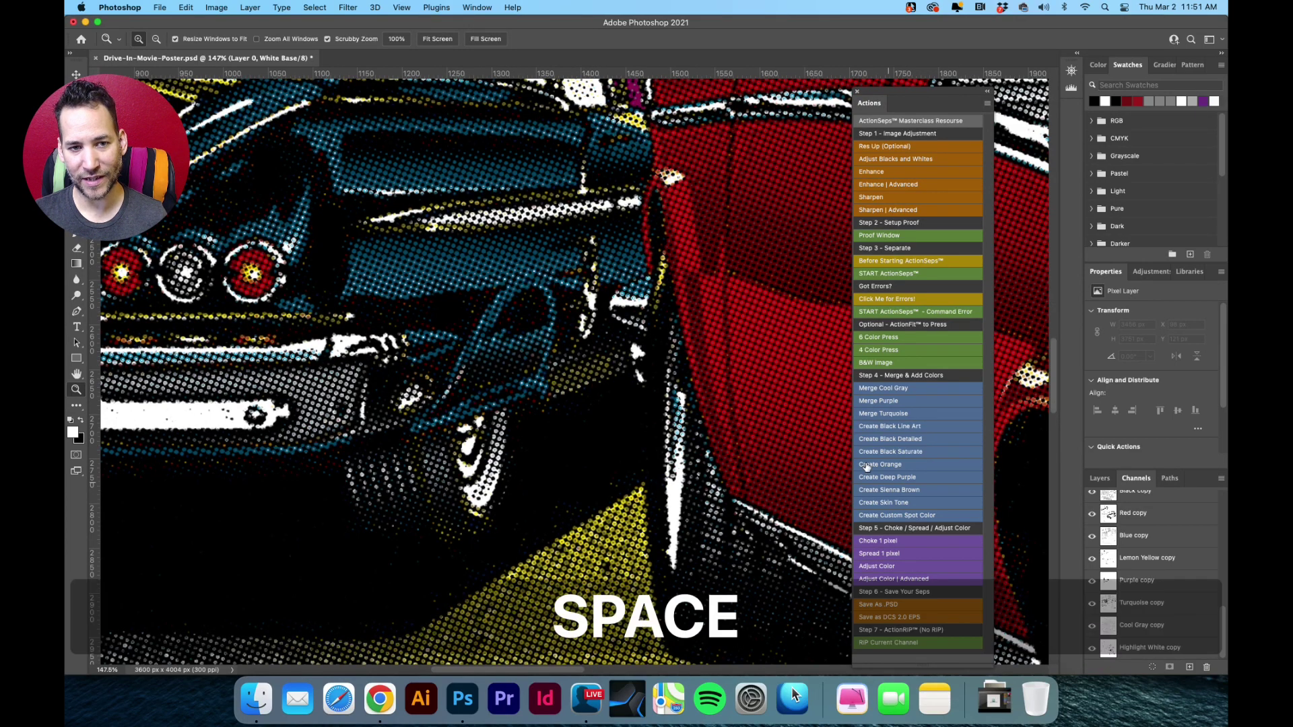
{"action": "left_click", "coordinate": [684, 332], "text": "alt+super"}
{"action": "left_click", "coordinate": [684, 332], "text": "alt+super"}
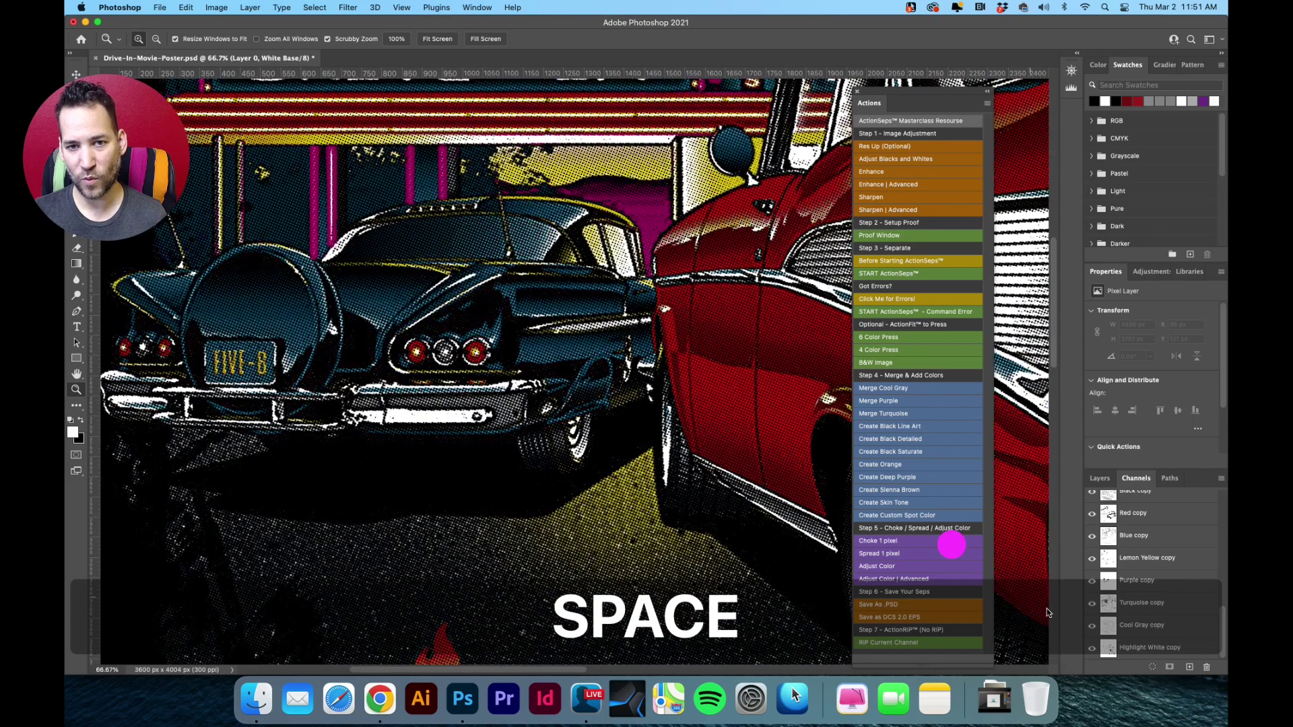
{"action": "left_click", "coordinate": [1092, 648]}
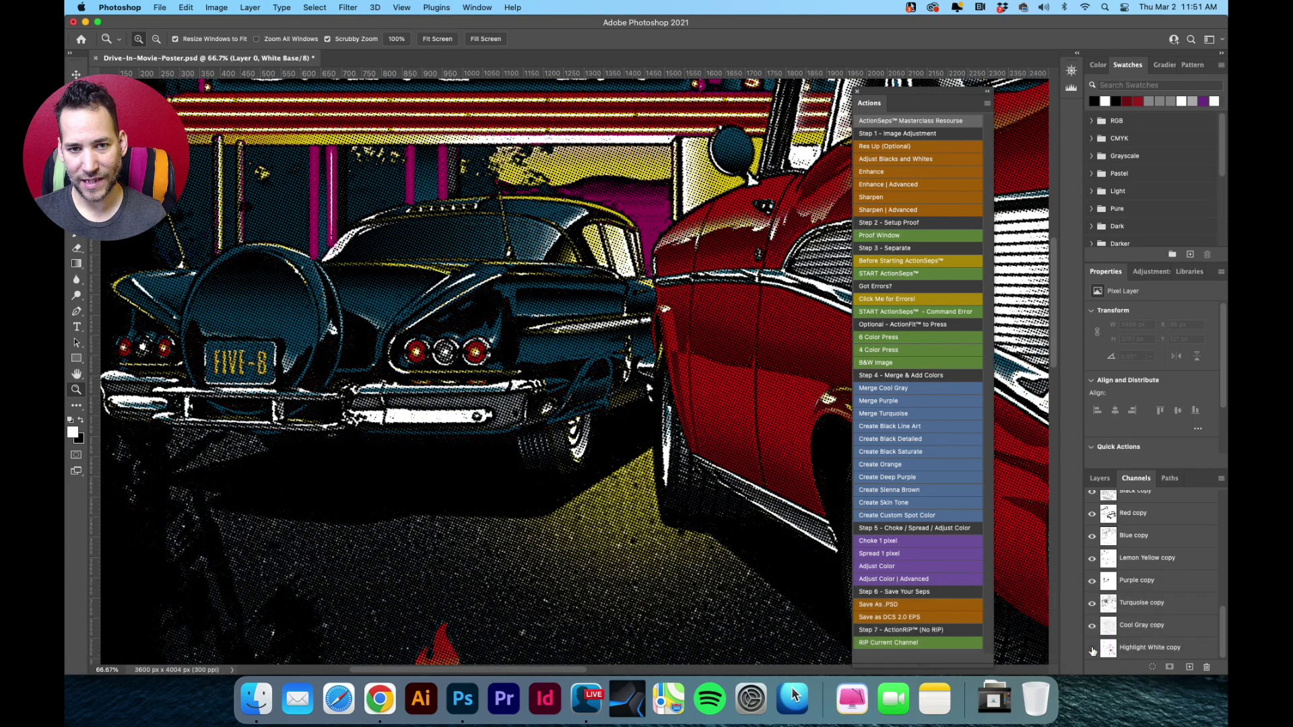
{"action": "left_click", "coordinate": [1093, 648]}
{"action": "key", "text": "space"}
{"action": "left_click_drag", "start_coordinate": [765, 331], "coordinate": [719, 464]}
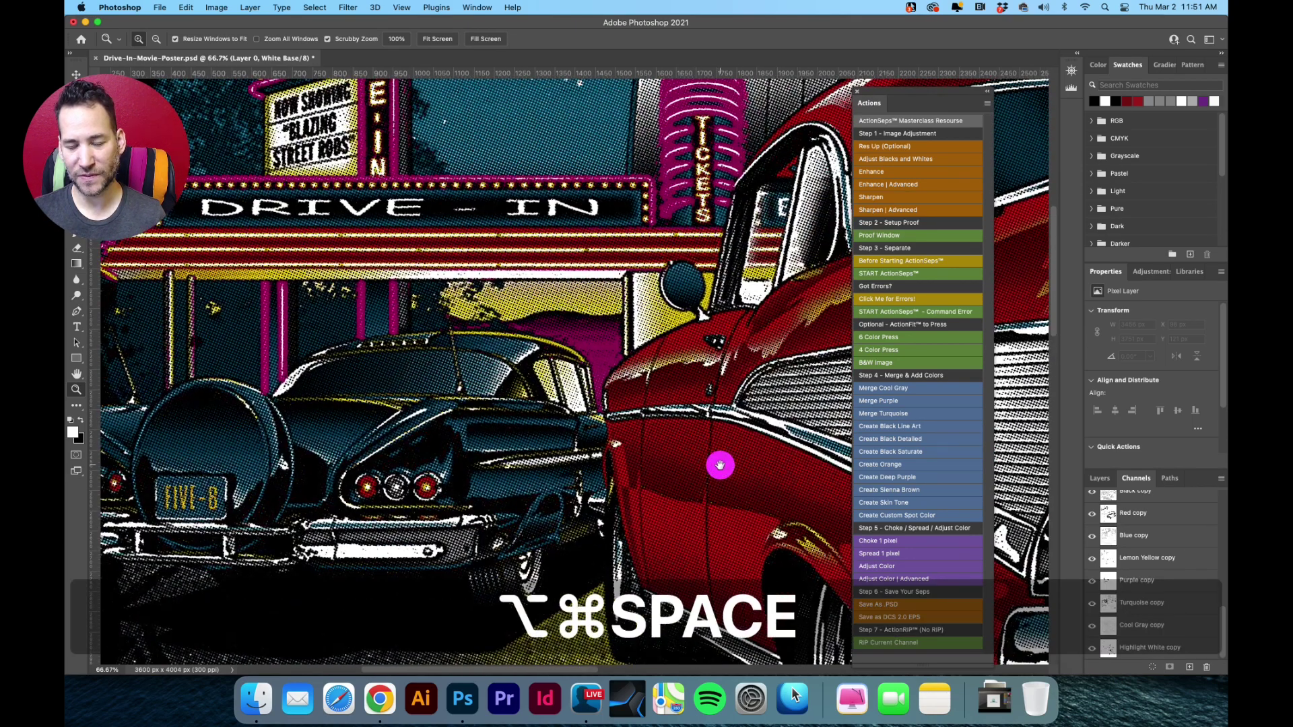
{"action": "left_click", "coordinate": [707, 400], "text": "alt+super"}
{"action": "left_click", "coordinate": [708, 396], "text": "alt+super"}
{"action": "left_click_drag", "start_coordinate": [707, 396], "coordinate": [642, 415]}
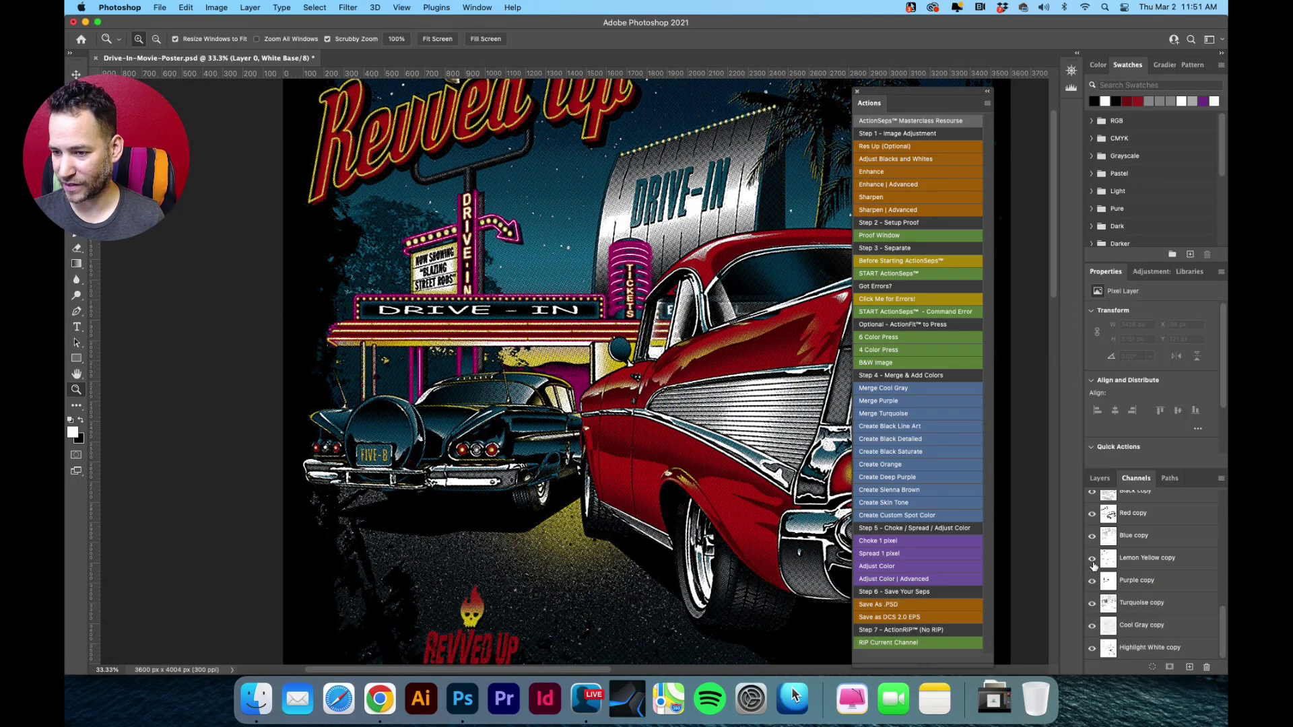
{"action": "left_click", "coordinate": [1092, 560]}
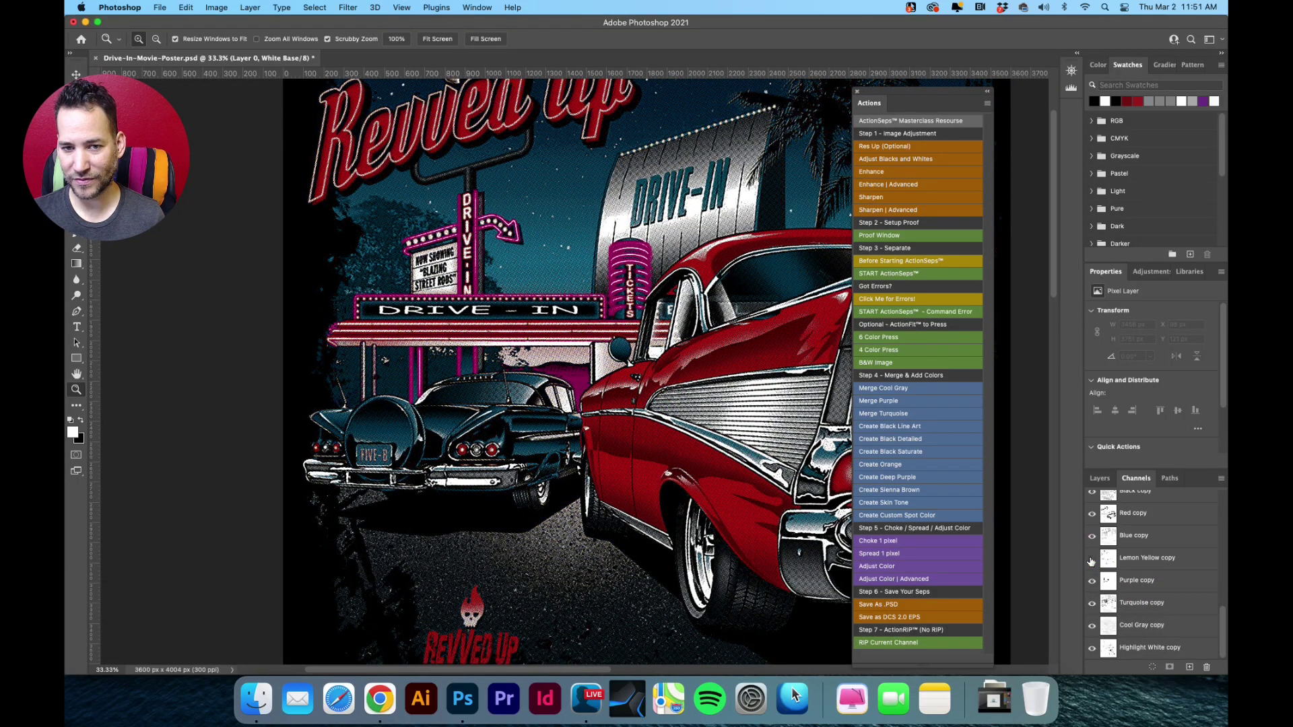
{"action": "left_click_drag", "start_coordinate": [750, 350], "coordinate": [800, 349]}
{"action": "left_click", "coordinate": [605, 401]}
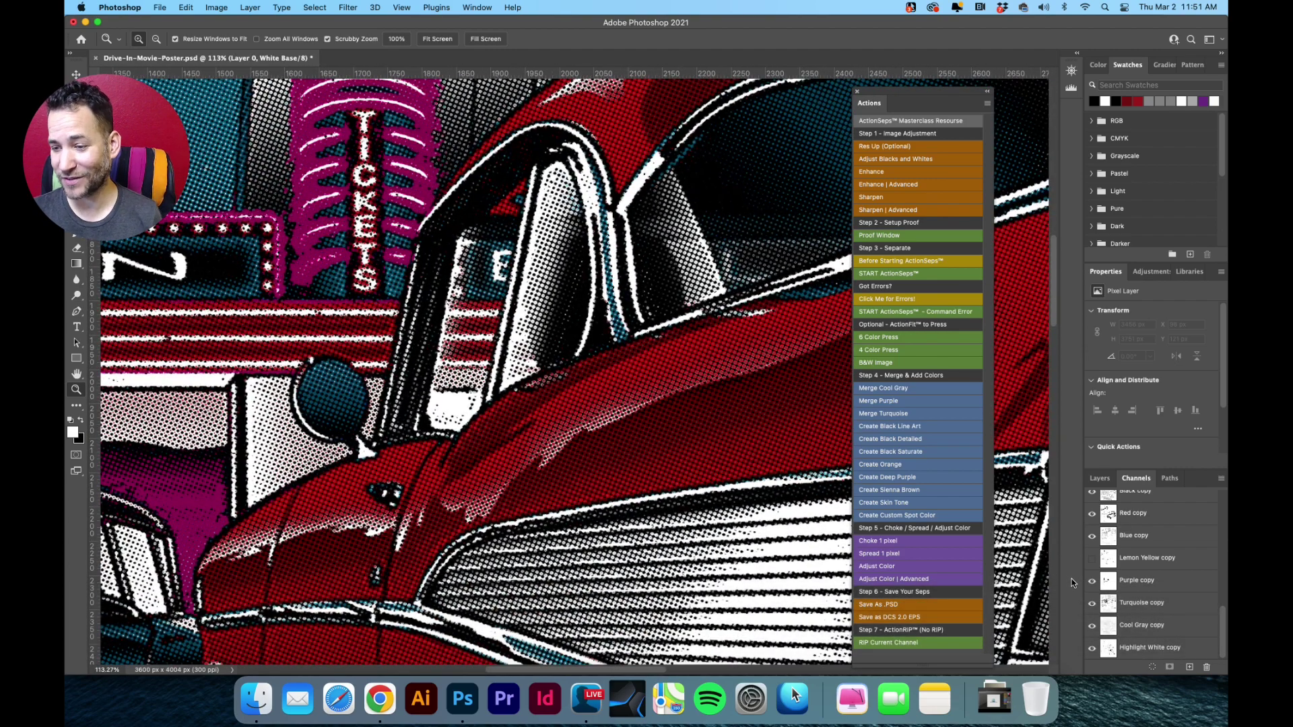
{"action": "left_click", "coordinate": [1092, 558]}
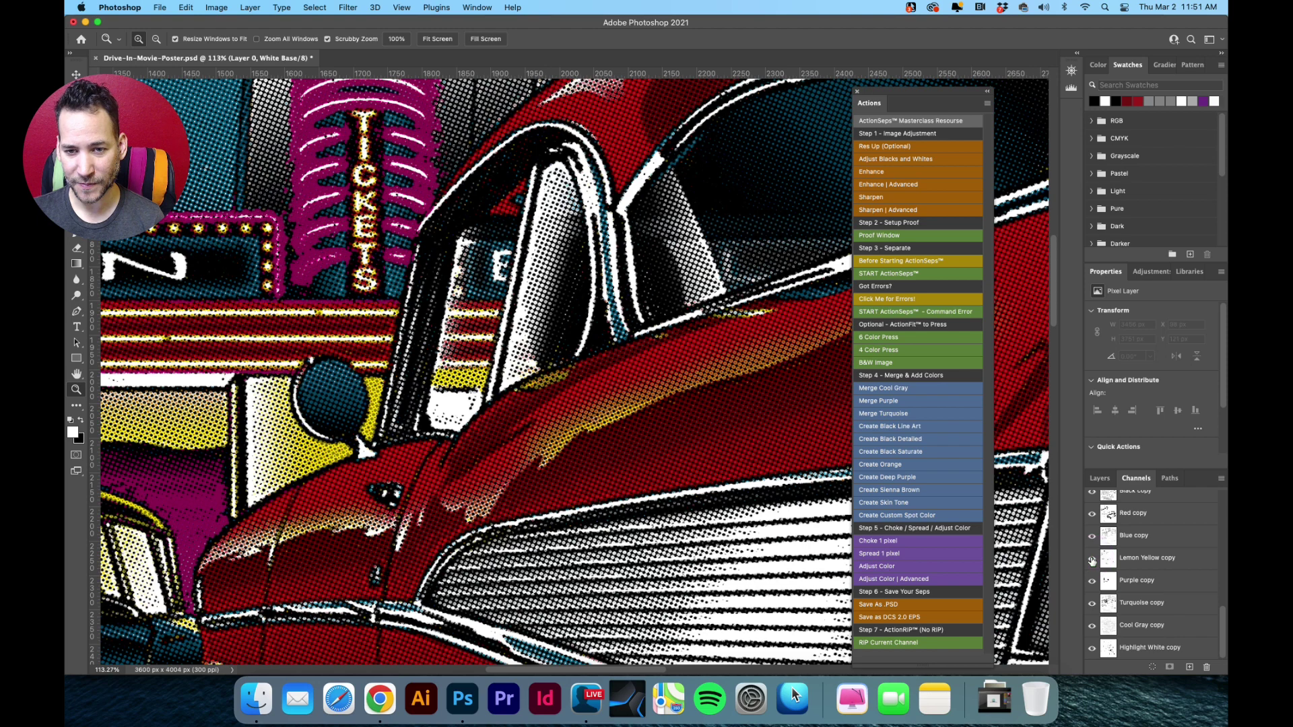
{"action": "key", "text": "super+0"}
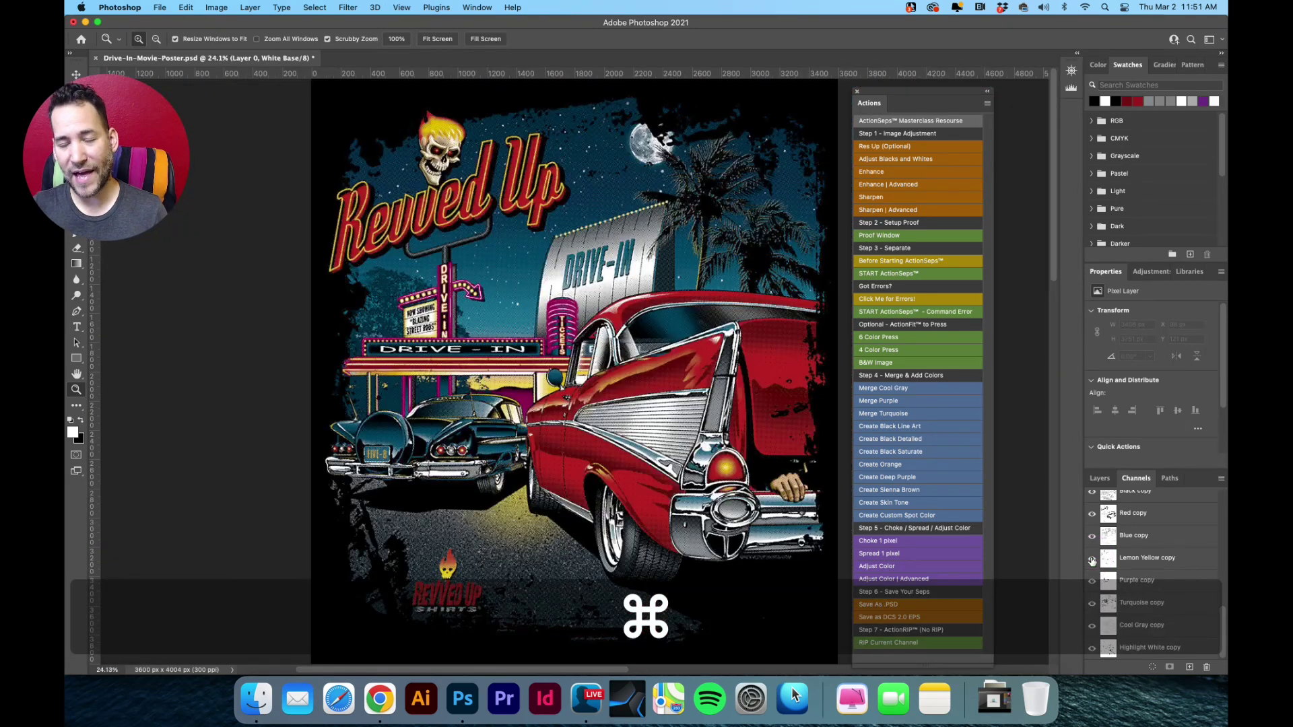